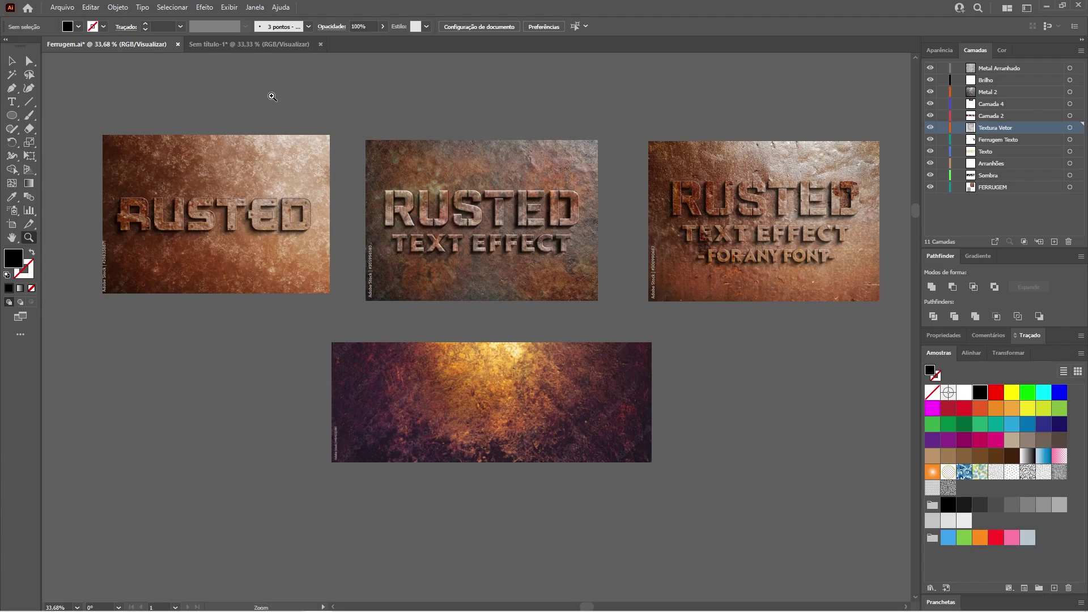
Examine the three finished RUSTED text-effect examples and the golden rust background in Ferrugem.ai up close.
drag(205, 206, 538, 275)
click(11, 61)
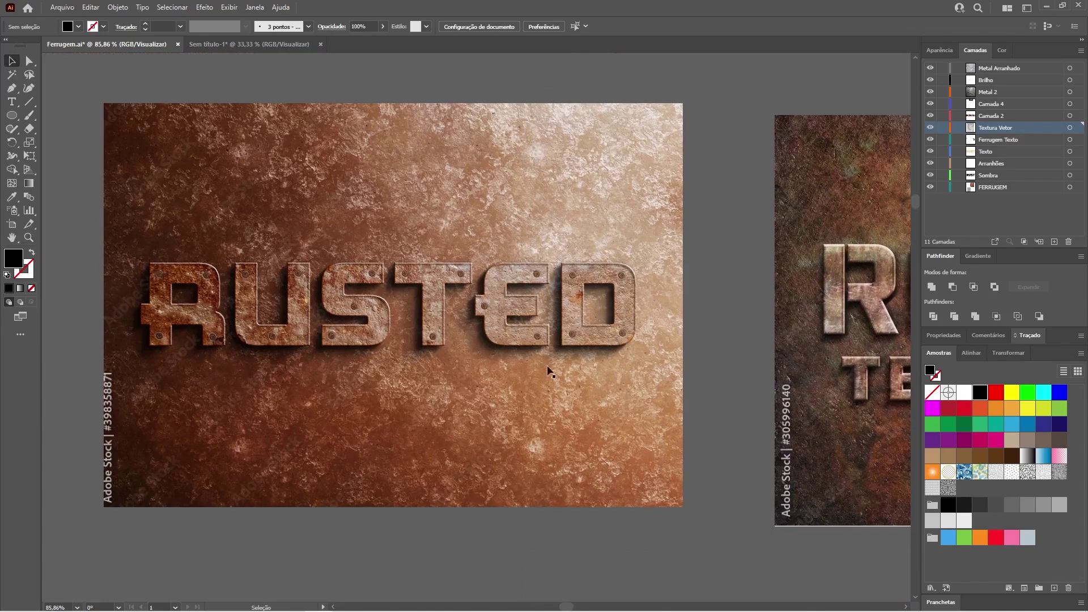
drag(740, 375, 199, 354)
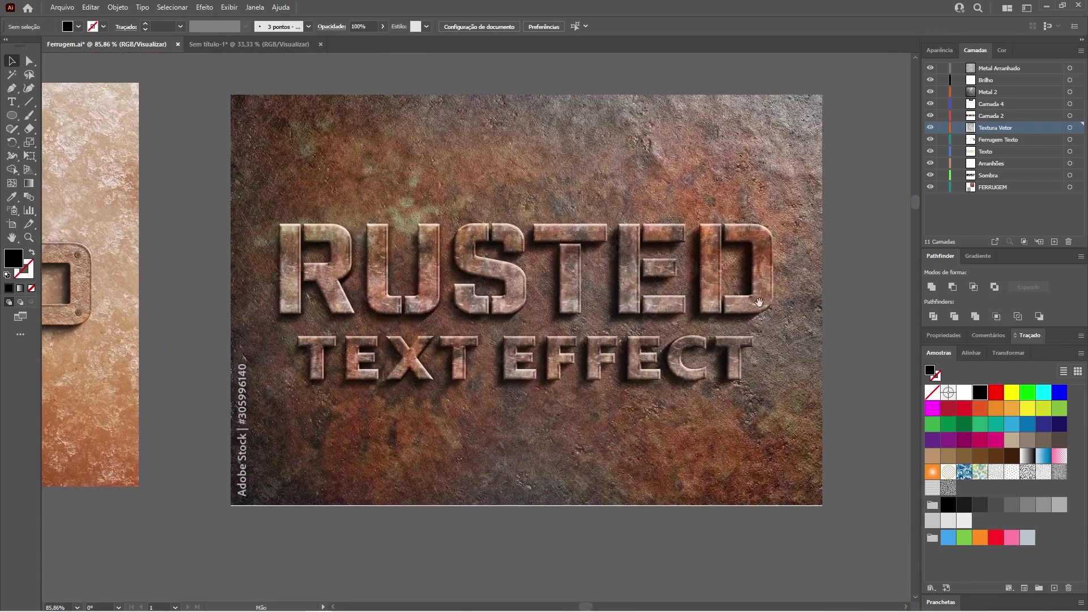
drag(798, 316, 571, 311)
drag(761, 307, 477, 303)
drag(505, 551, 692, 199)
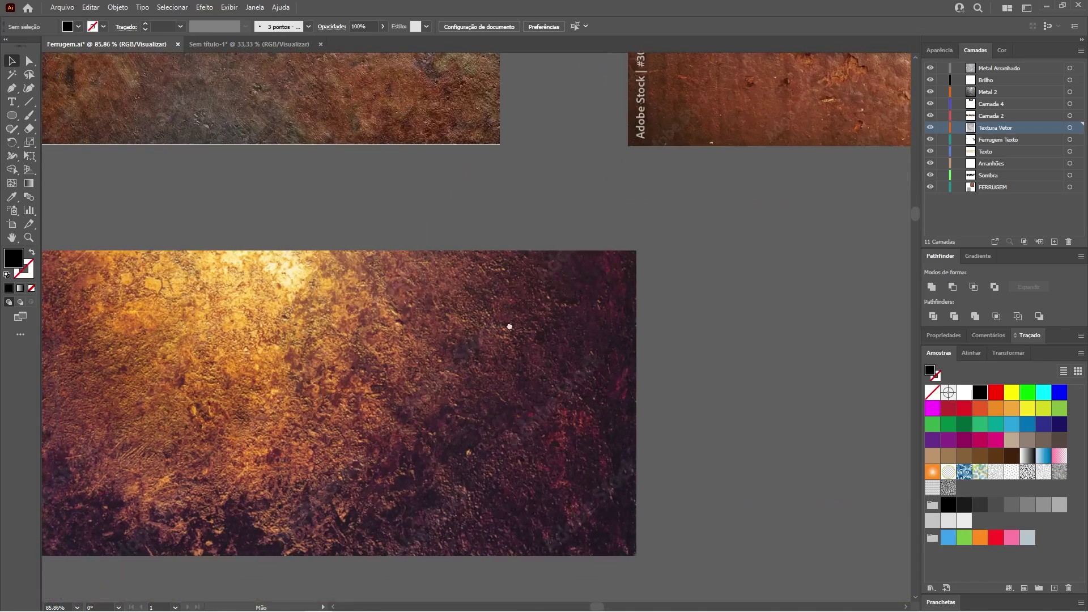
drag(445, 336, 588, 321)
drag(404, 346, 508, 329)
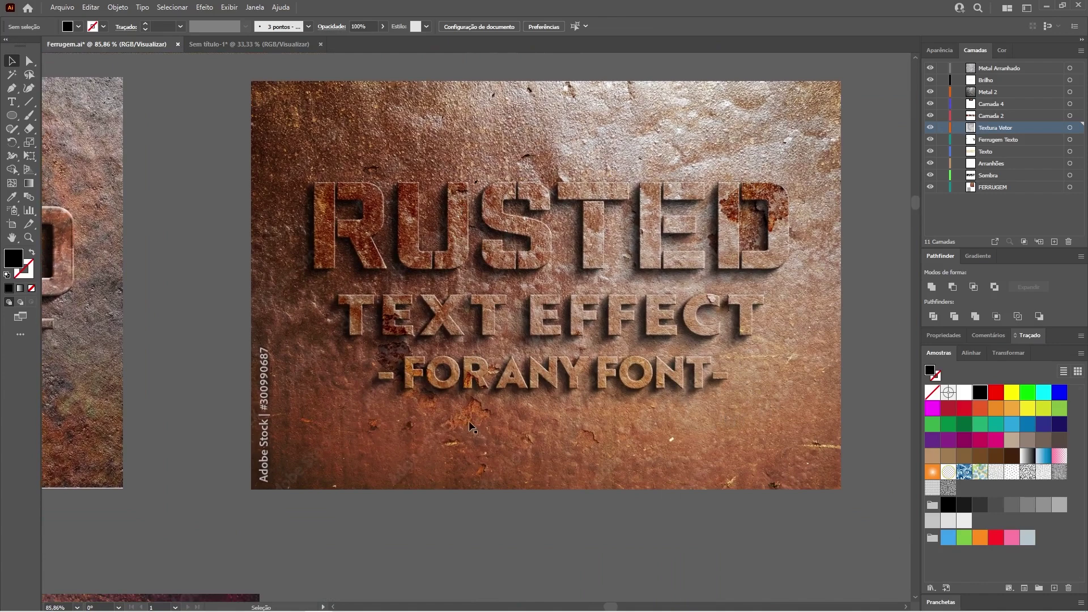
key(z)
drag(471, 419, 476, 392)
drag(591, 319, 559, 344)
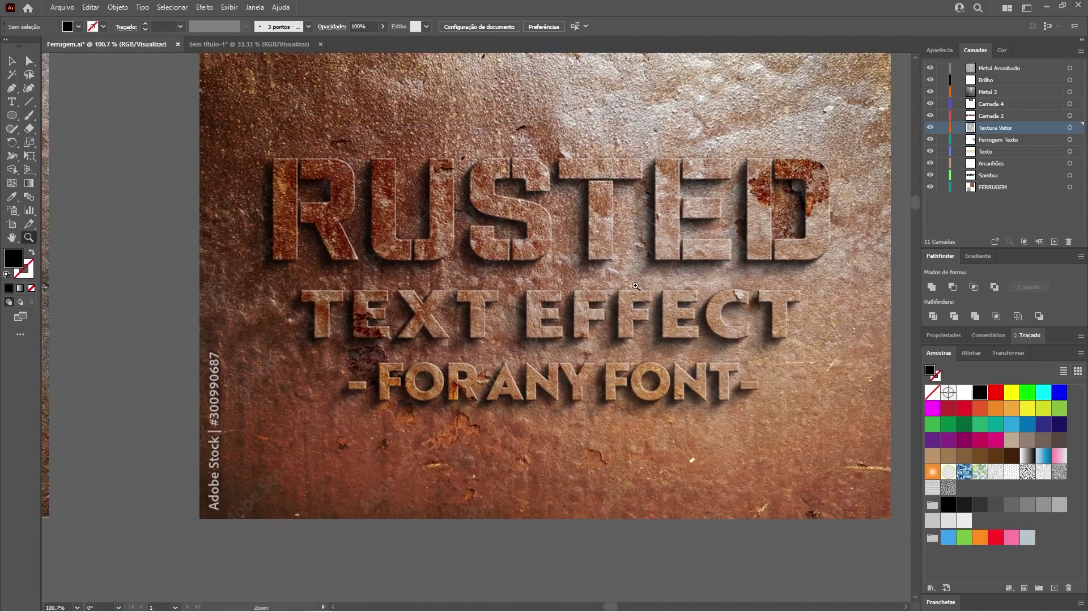
drag(632, 289, 607, 321)
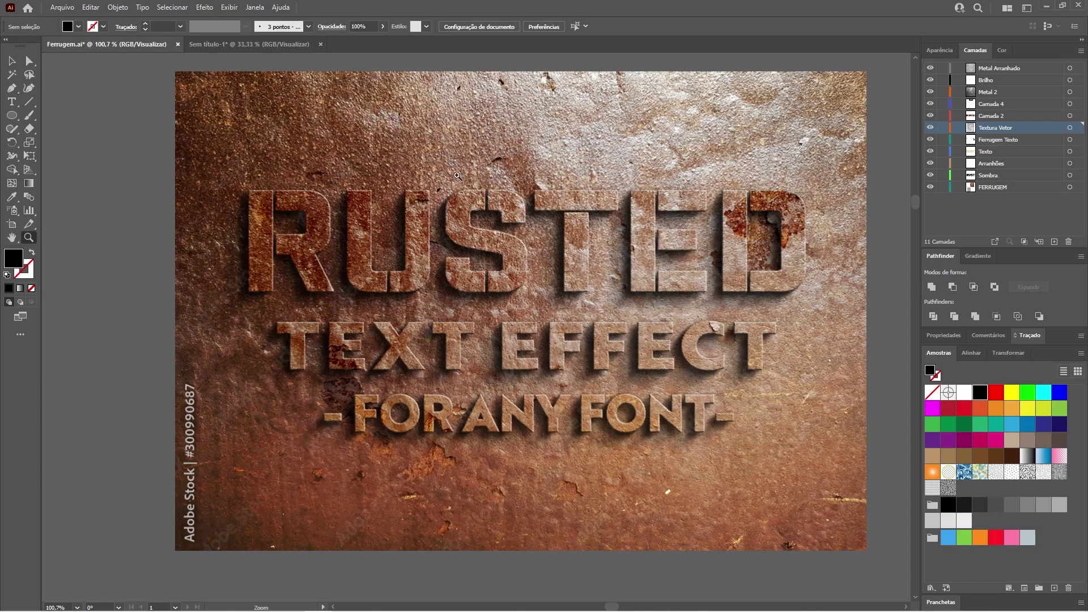
Go to the untitled document and set the font of the Lorem ipsum text to stencilla.
click(249, 44)
click(12, 61)
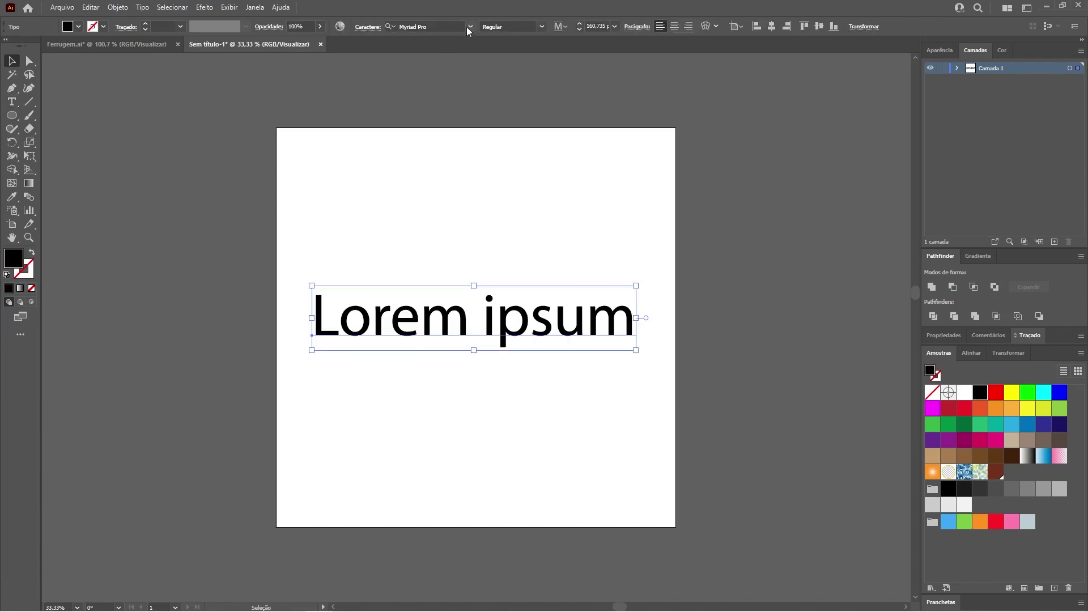
click(470, 27)
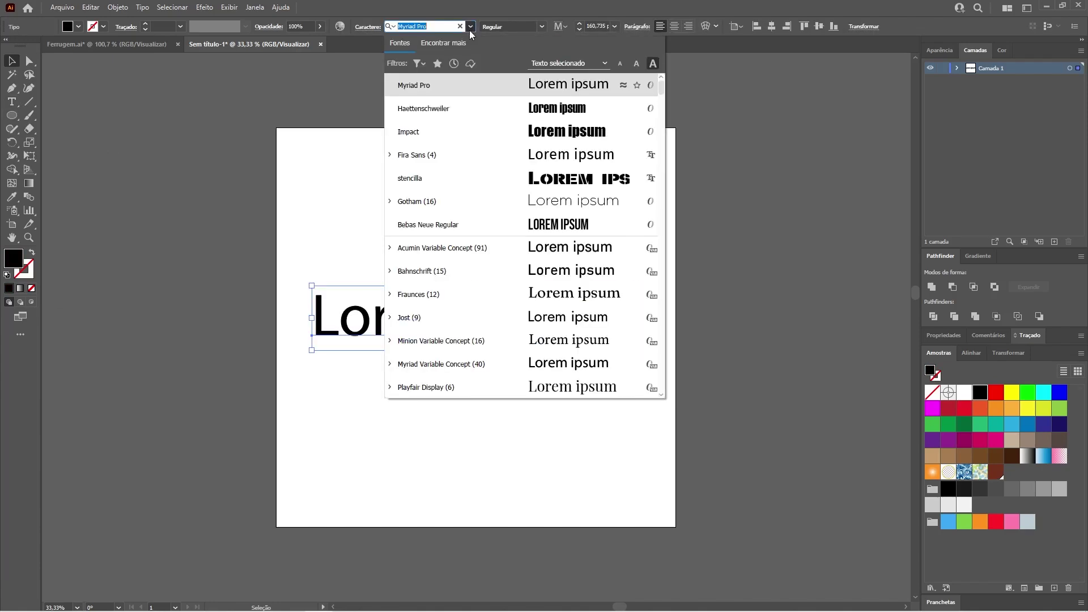
click(424, 179)
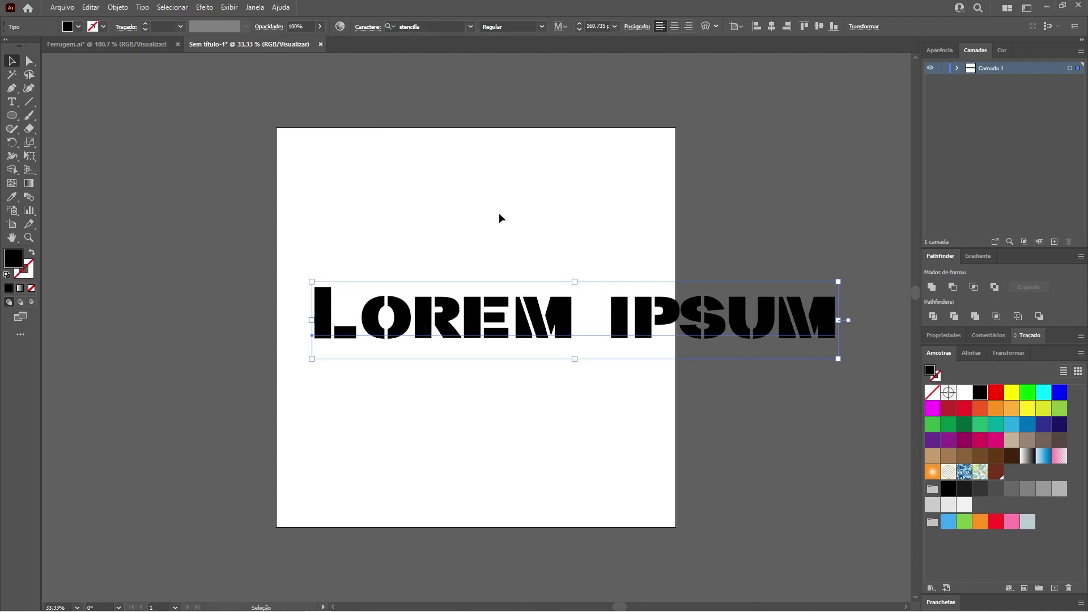
Replace the Lorem ipsum placeholder text with RUST.
key(t)
click(469, 325)
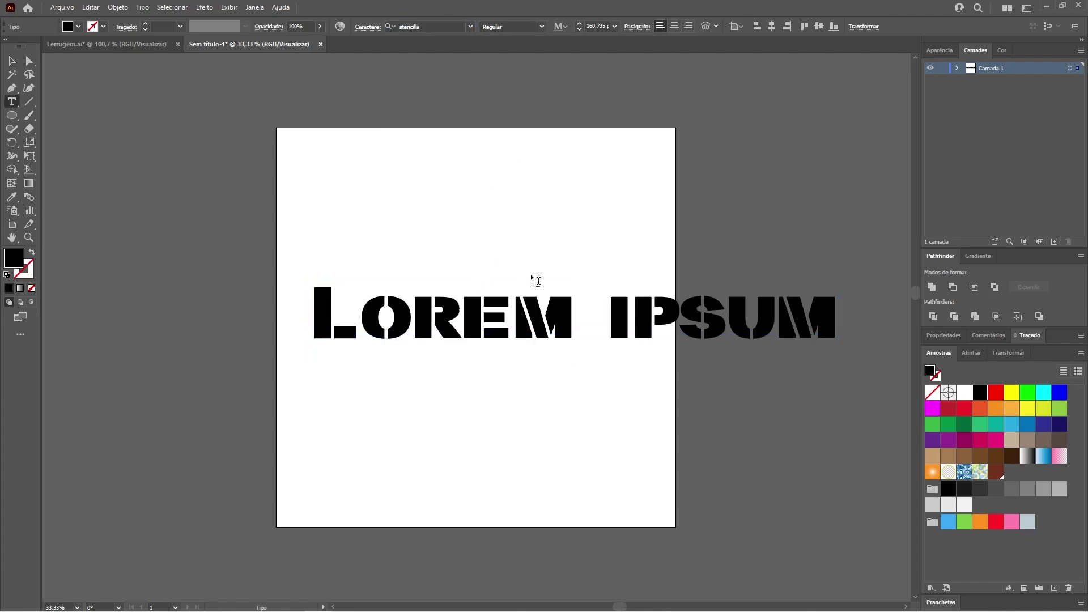
key(ctrl+a)
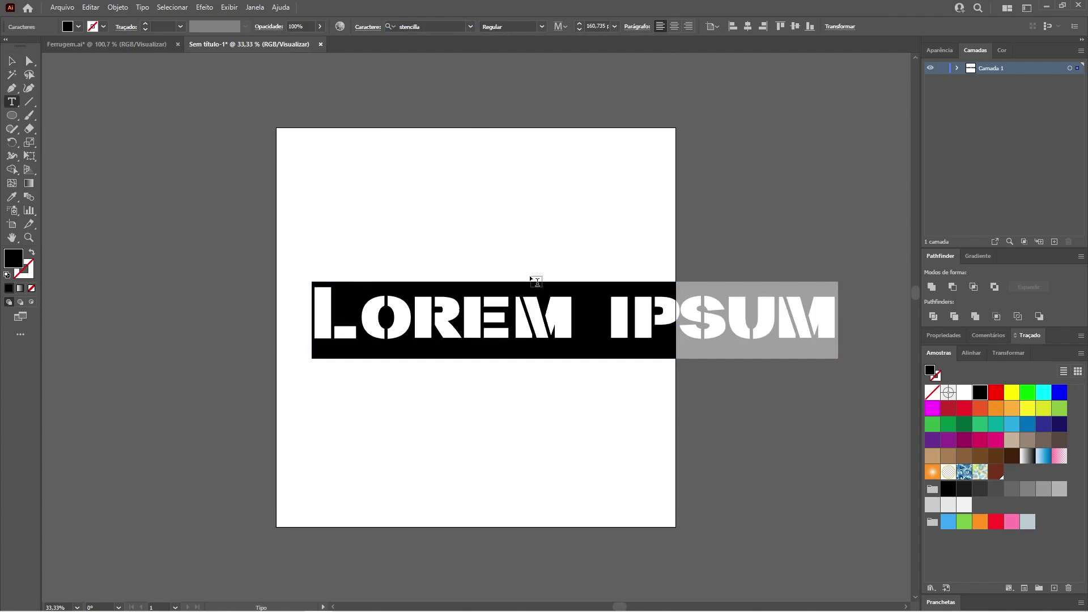
text(S)
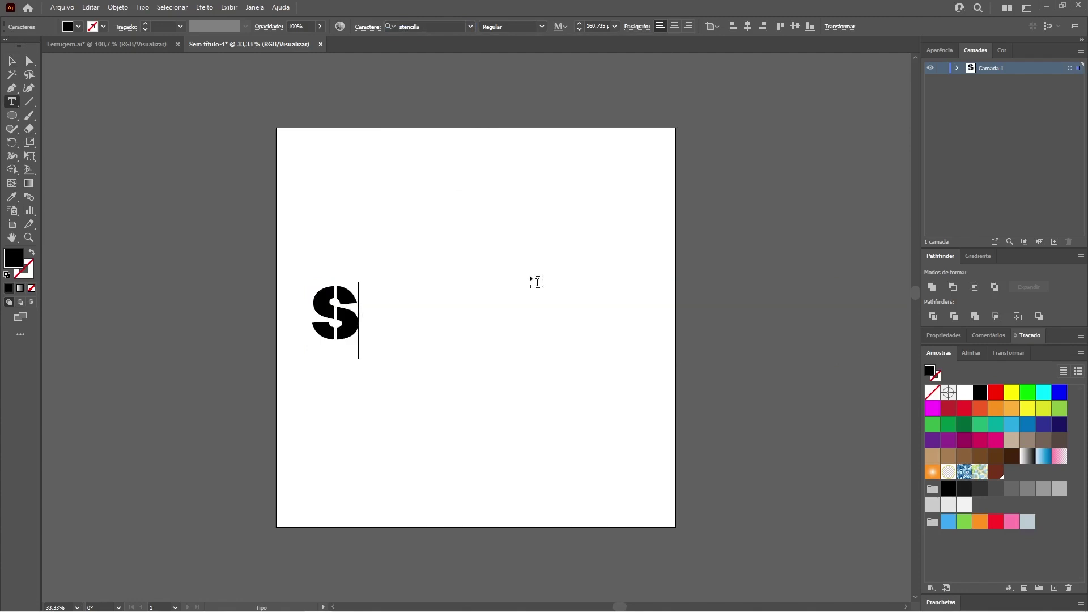
key(ctrl+a)
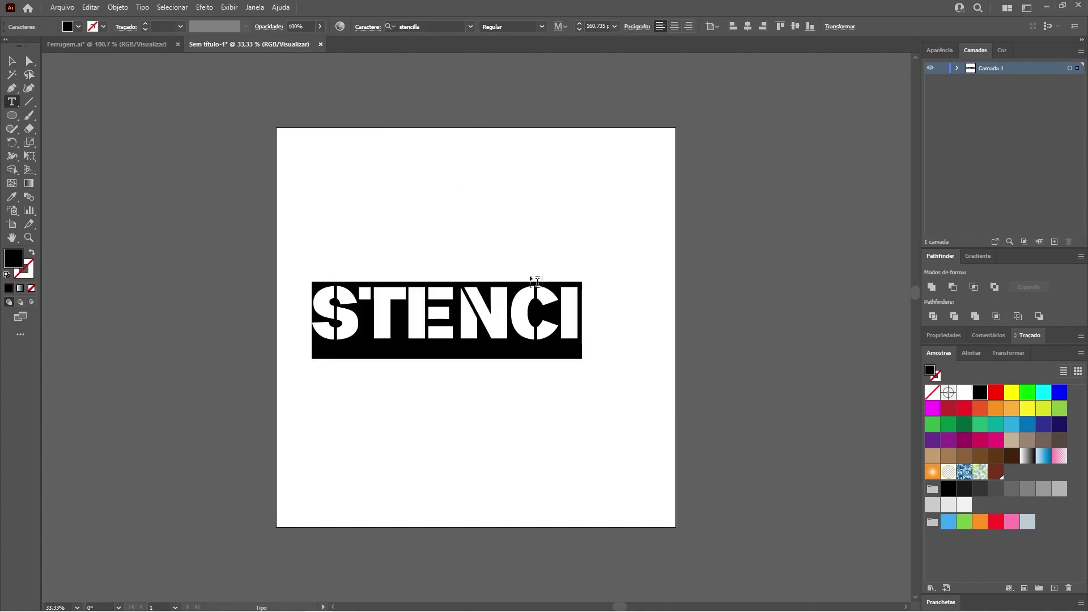
text(RUST)
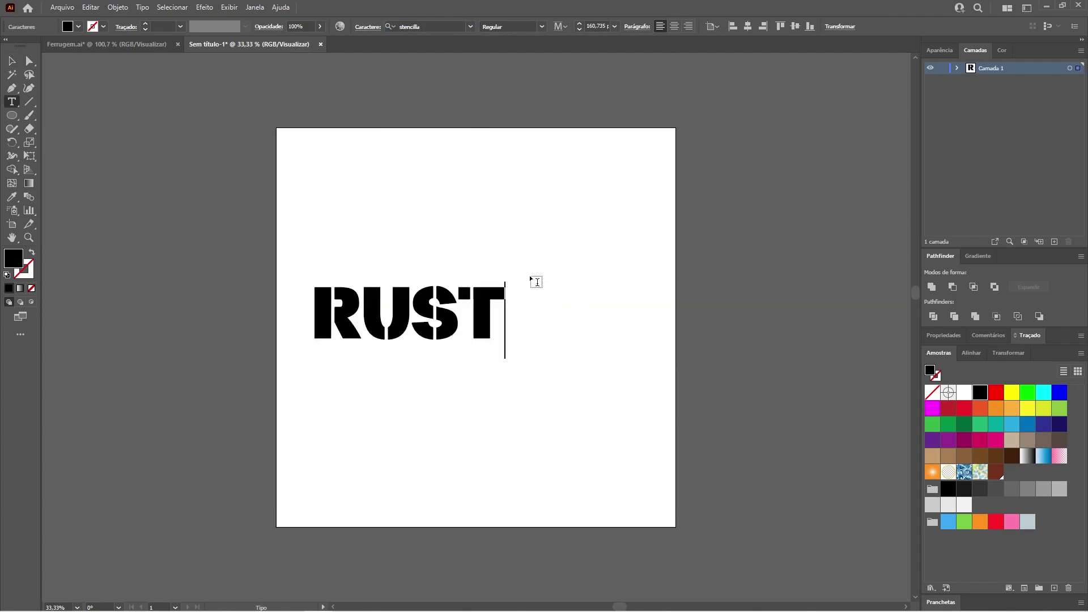
Enlarge the RUST text proportionally to about 263 pt and move it to the middle of the artboard.
click(16, 57)
key(e)
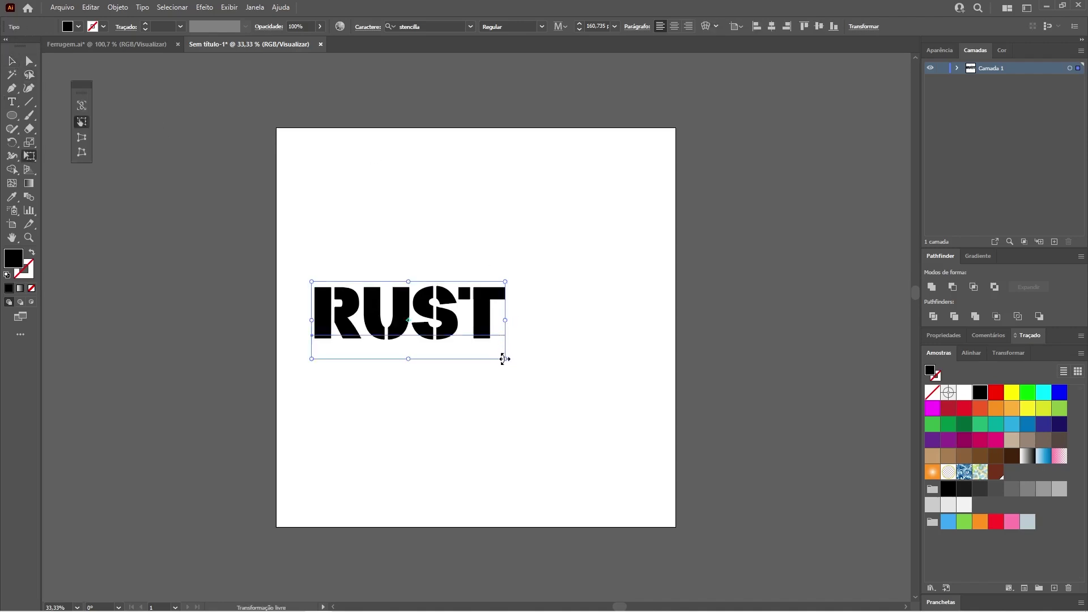
drag(504, 359, 613, 406)
key(v)
click(576, 219)
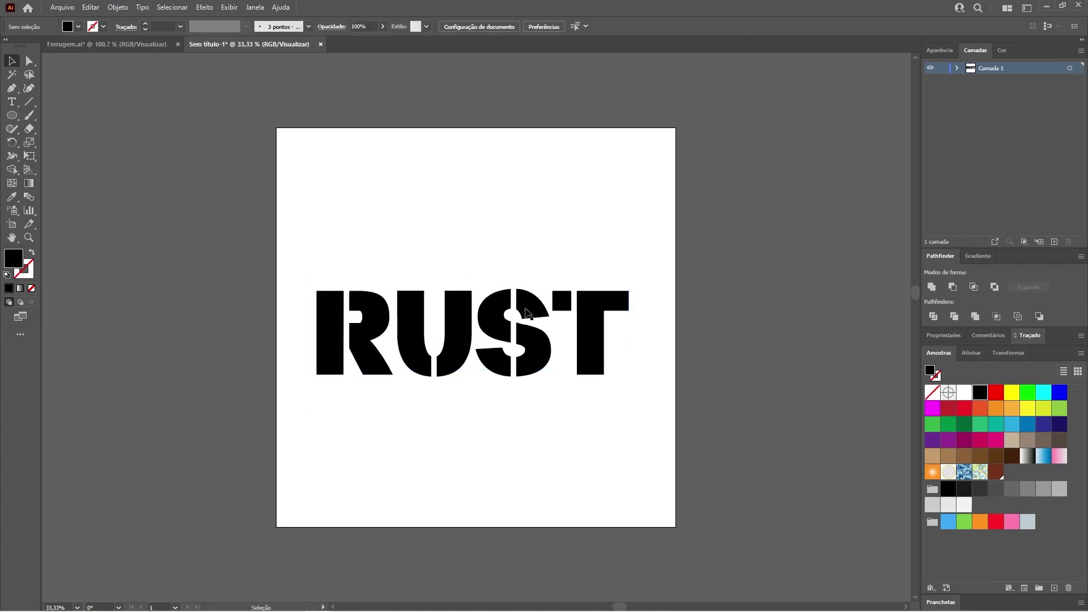
drag(526, 309, 531, 299)
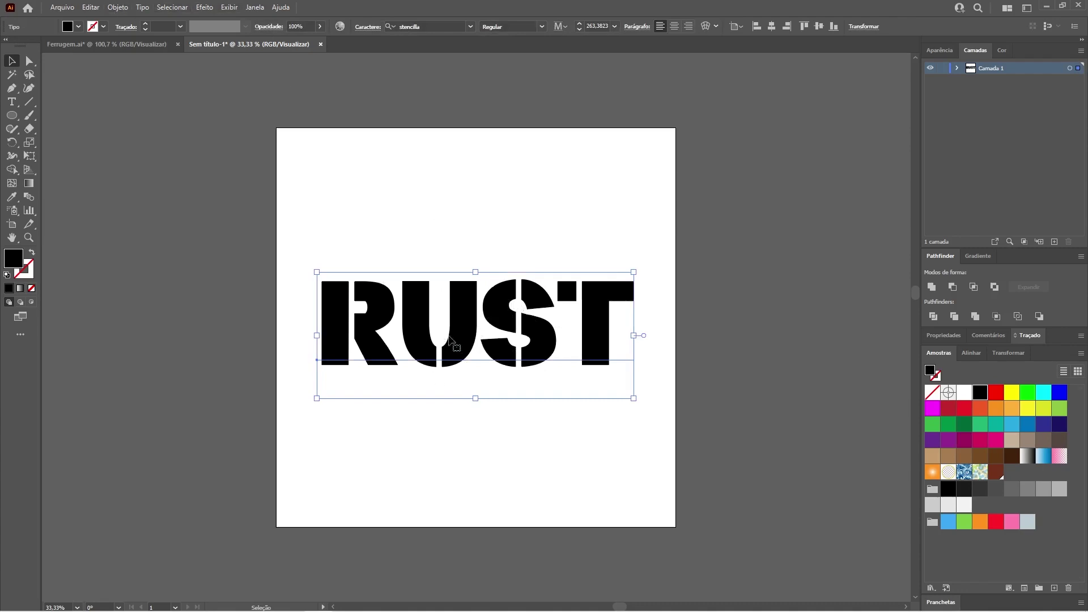
Convert the RUST text to outlines and deselect it.
click(143, 7)
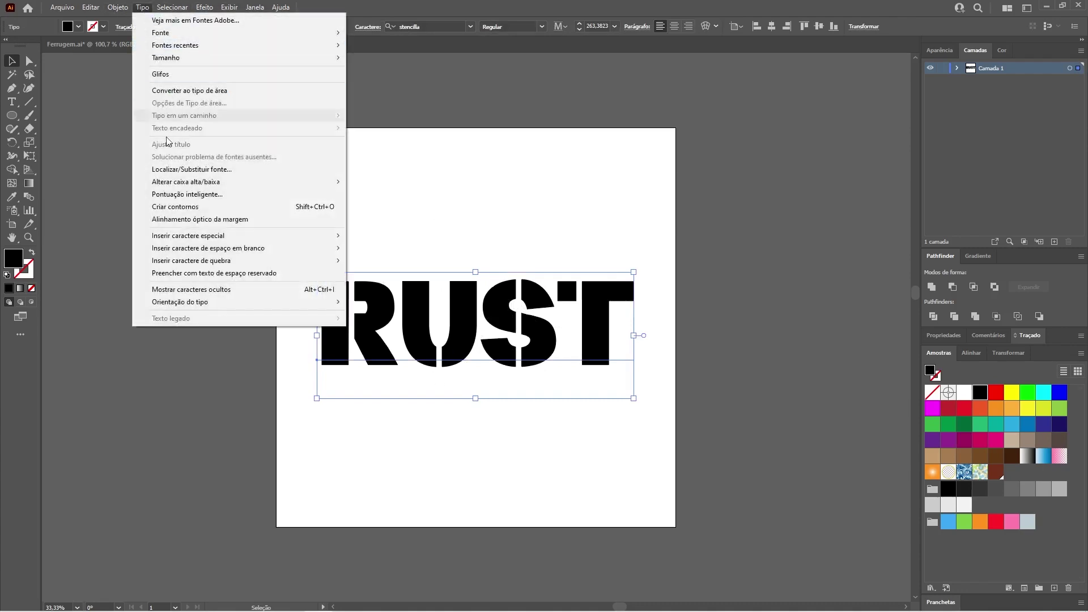
click(194, 208)
click(481, 250)
Set the layer list to show layers only, and rename Camada 1 as Texto.
click(1079, 53)
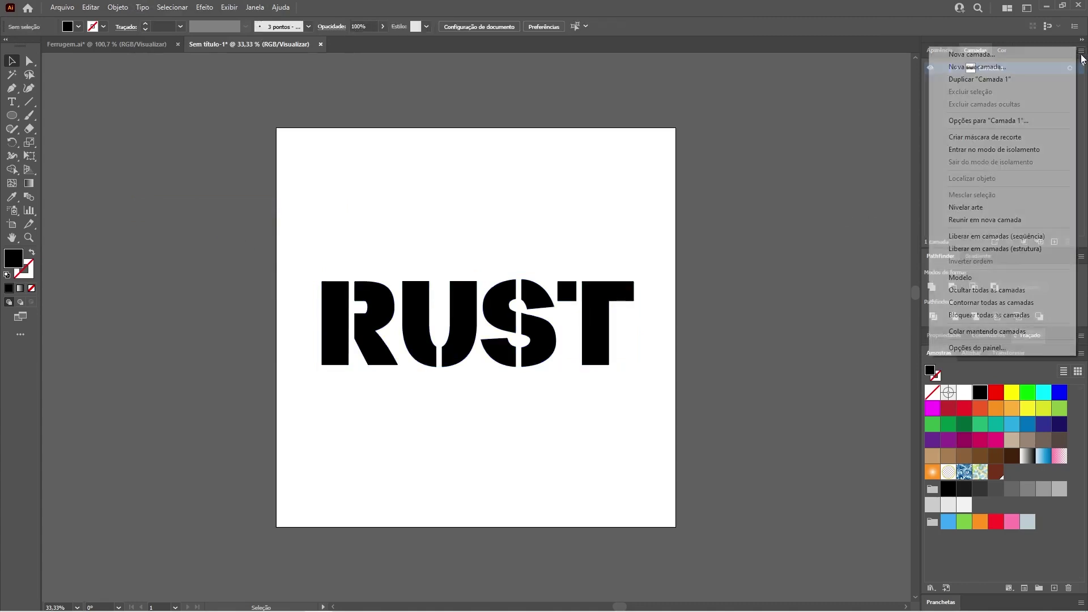
click(984, 353)
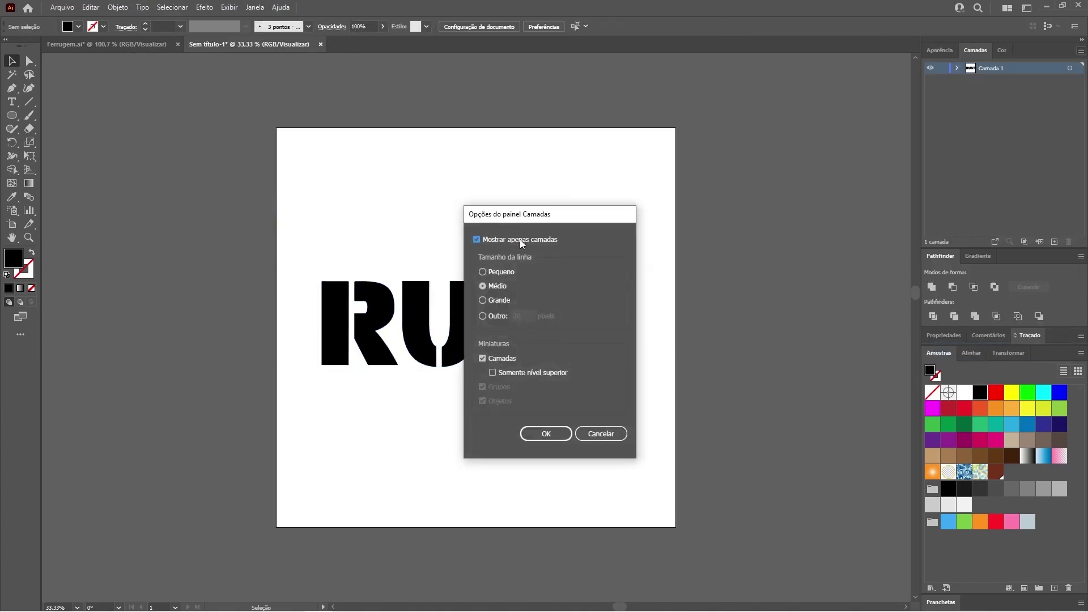
click(544, 435)
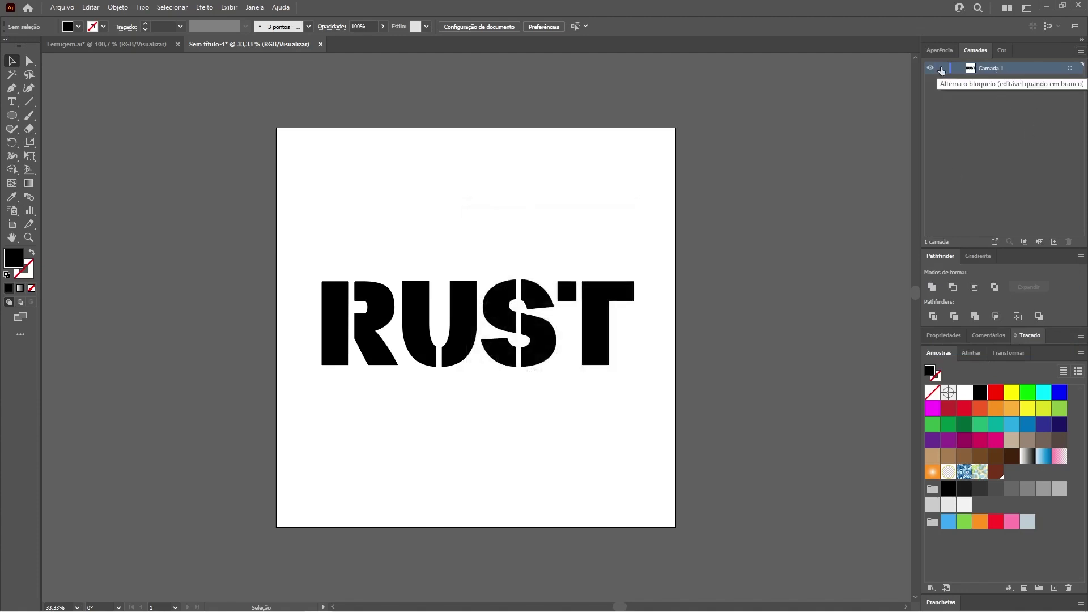
double_click(991, 68)
text(to)
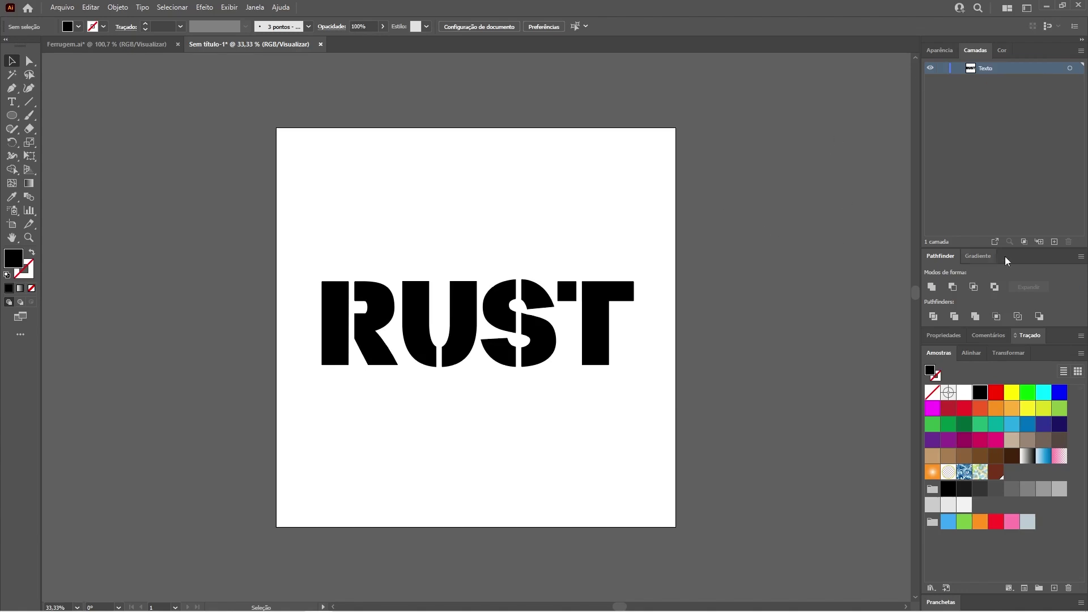
Create a new layer below Texto and name it Base.
click(1054, 242)
drag(1008, 69, 982, 90)
double_click(990, 82)
text(Brilho)
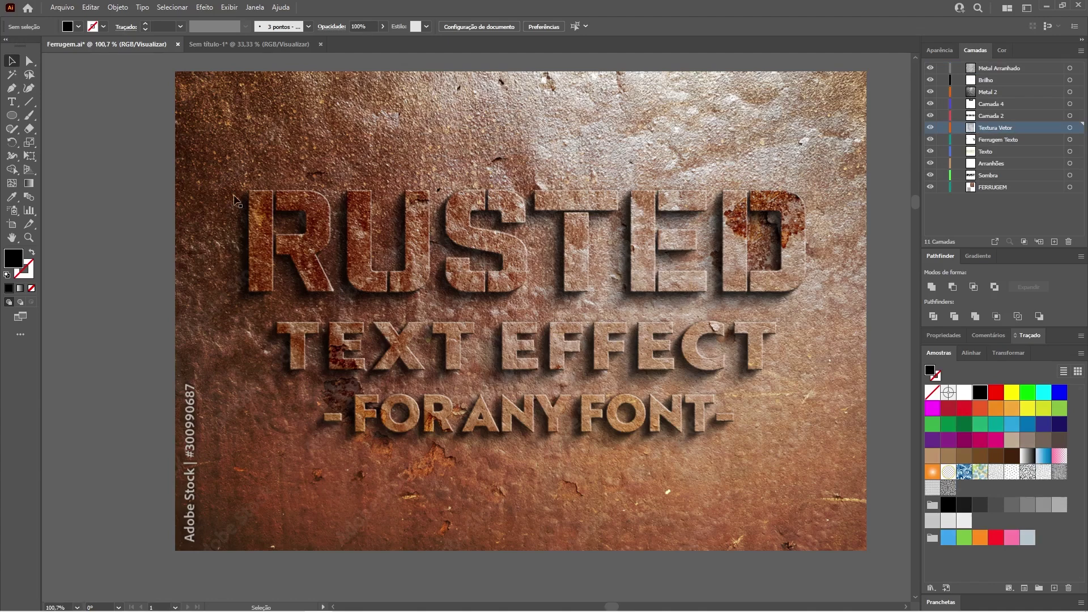
In Ferrugem.ai, draw a small rectangle beside the artwork and fill it with a brown sampled from the rust image.
key(m)
drag(100, 148, 131, 185)
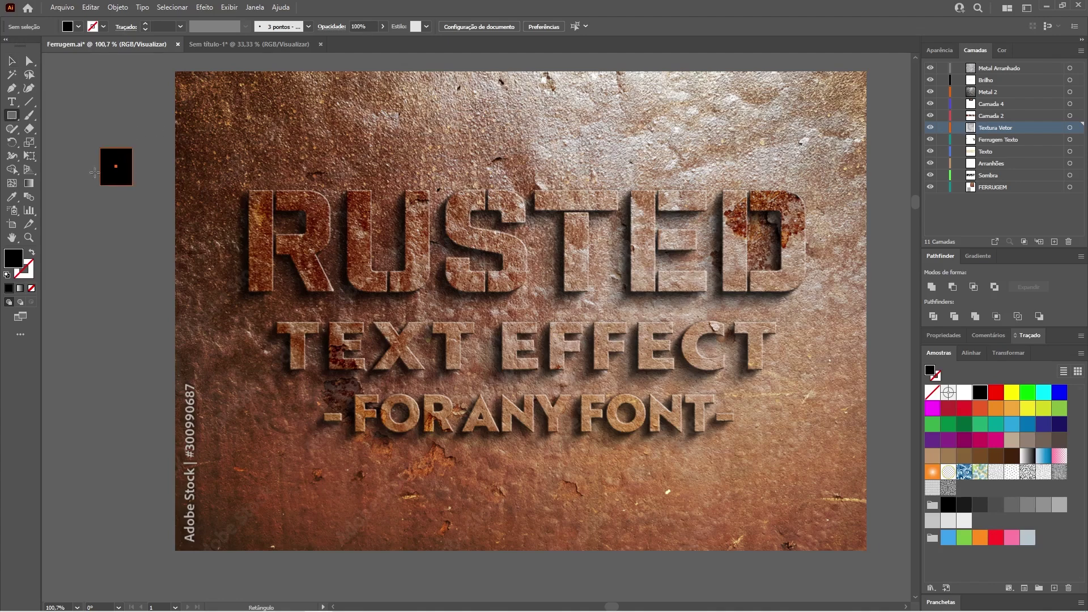
key(i)
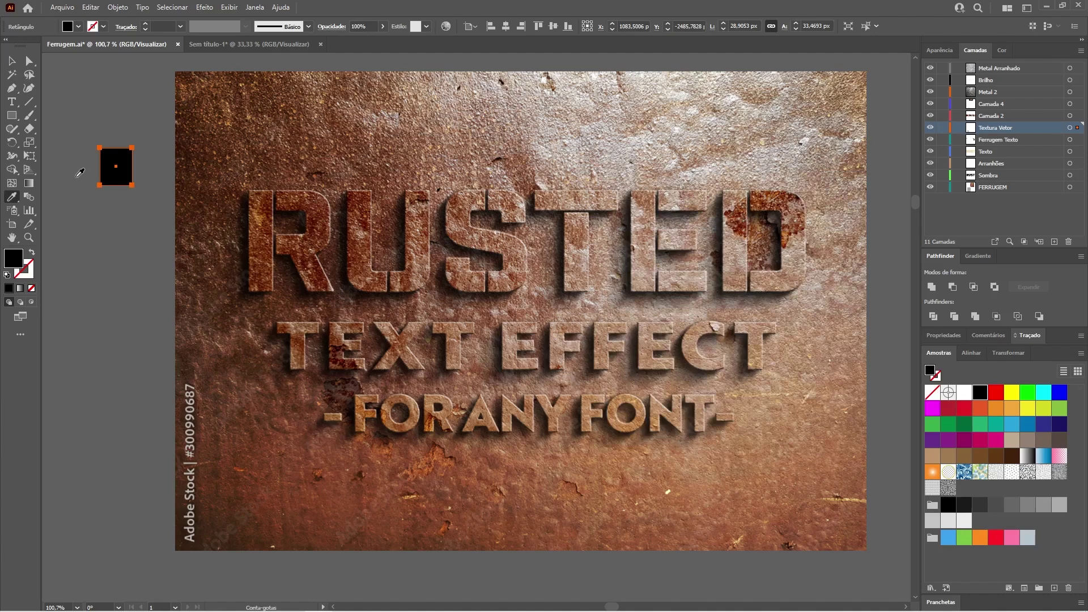
click(369, 150)
key(v)
click(89, 181)
Review the Eyedropper sampling options and leave them without changes.
click(12, 197)
double_click(12, 198)
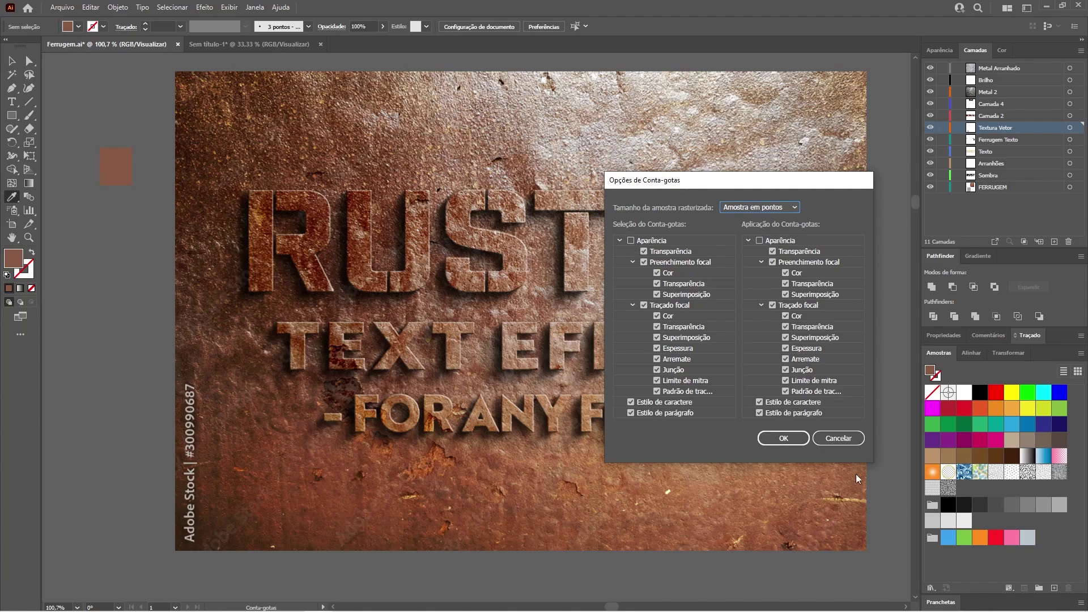
click(838, 438)
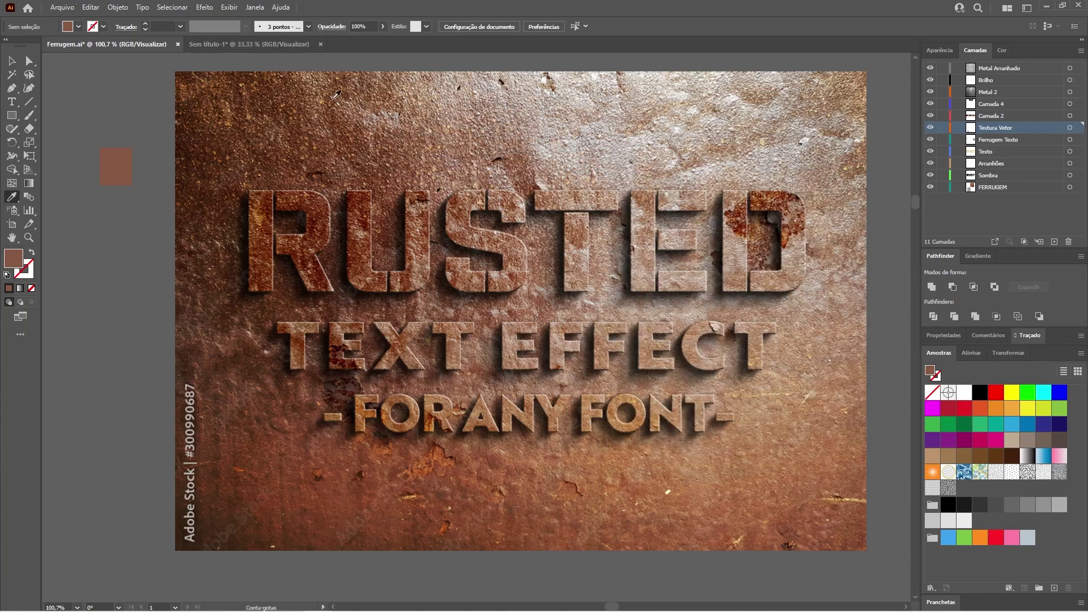
Back in the untitled document, float the swatches and open the Metal swatch library beside the artboard.
click(290, 44)
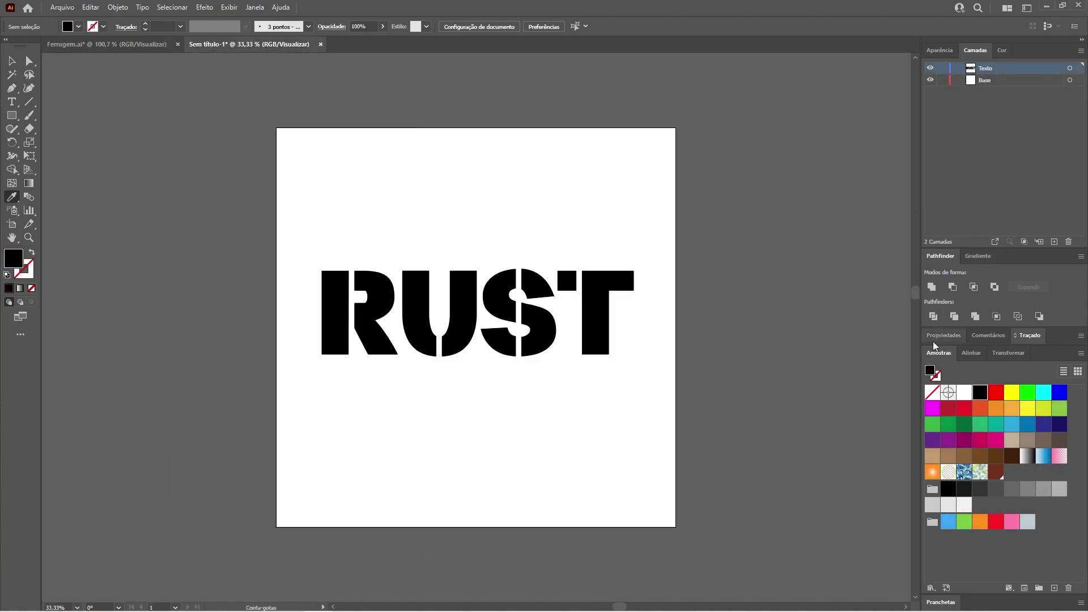
drag(940, 354, 708, 139)
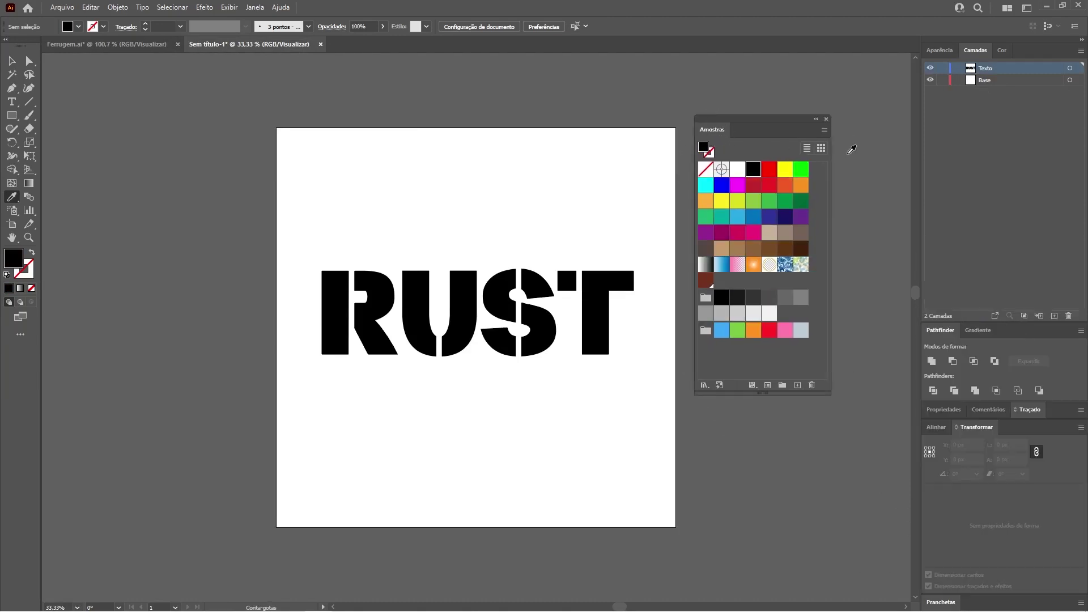
click(824, 130)
mouse_move(882, 383)
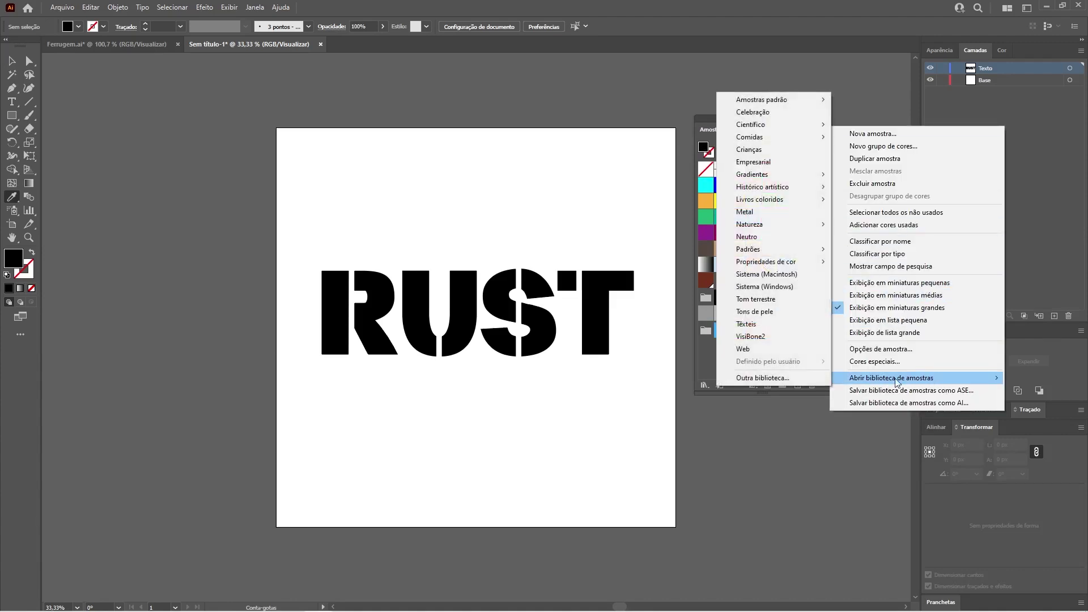
click(753, 213)
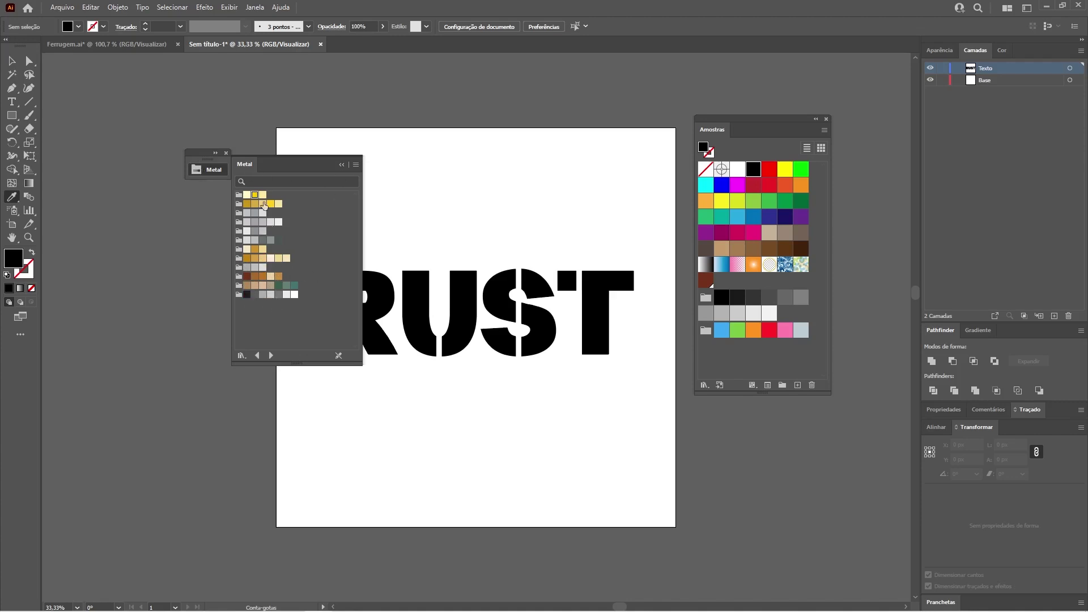
drag(243, 162, 135, 182)
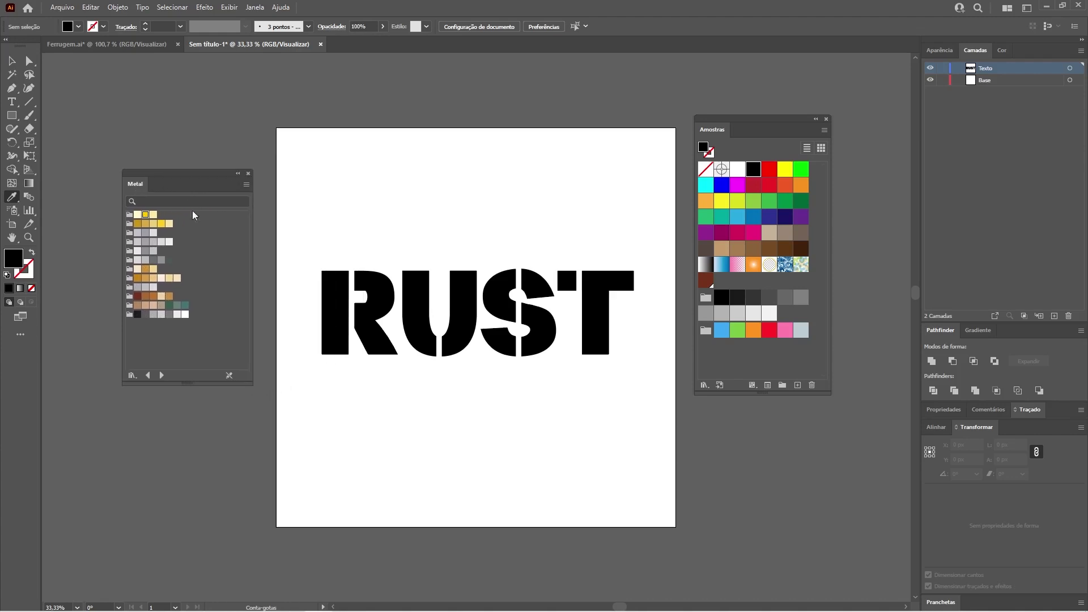
Fill the outlined RUST lettering with the light golden beige swatch from the Metal library.
click(12, 62)
click(383, 303)
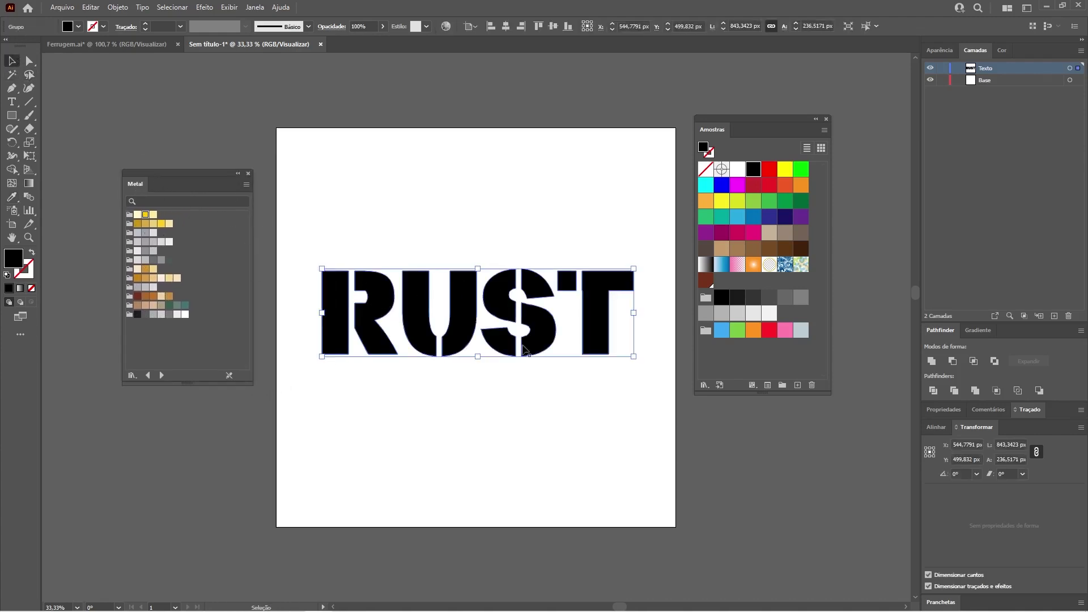
click(153, 268)
click(521, 236)
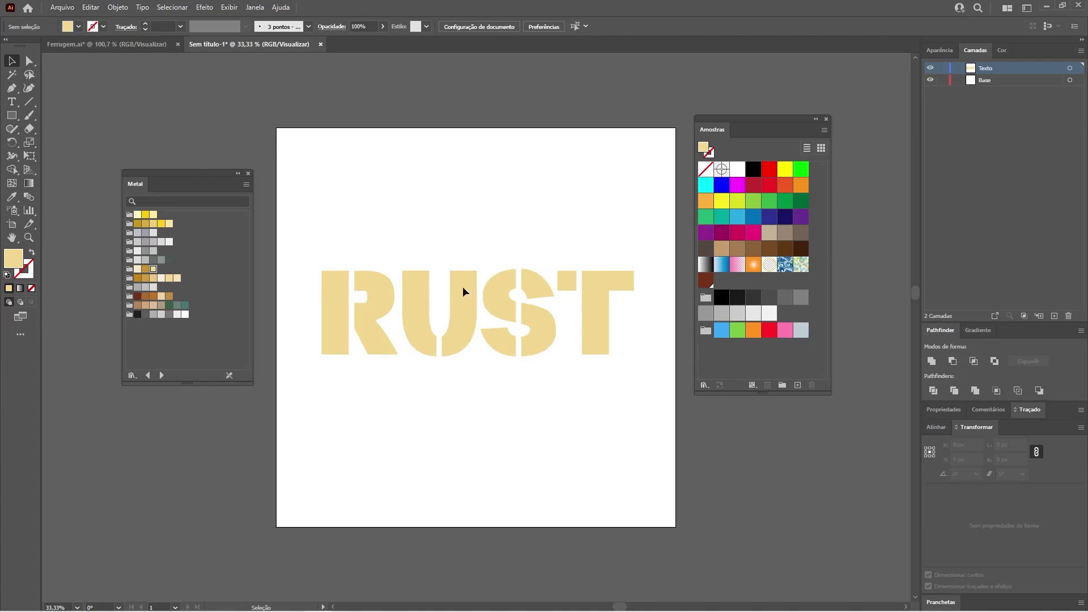
On the Base layer, draw a rectangle slightly larger than the artboard and fill it with the sampled rust-brown swatch.
click(992, 81)
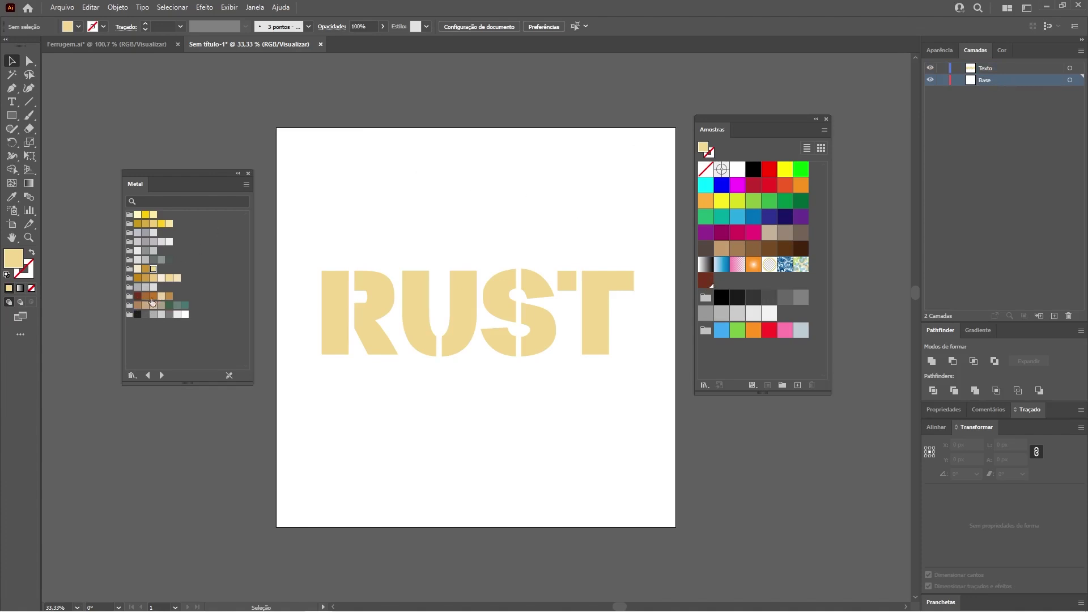
click(12, 115)
drag(271, 122, 681, 530)
click(705, 280)
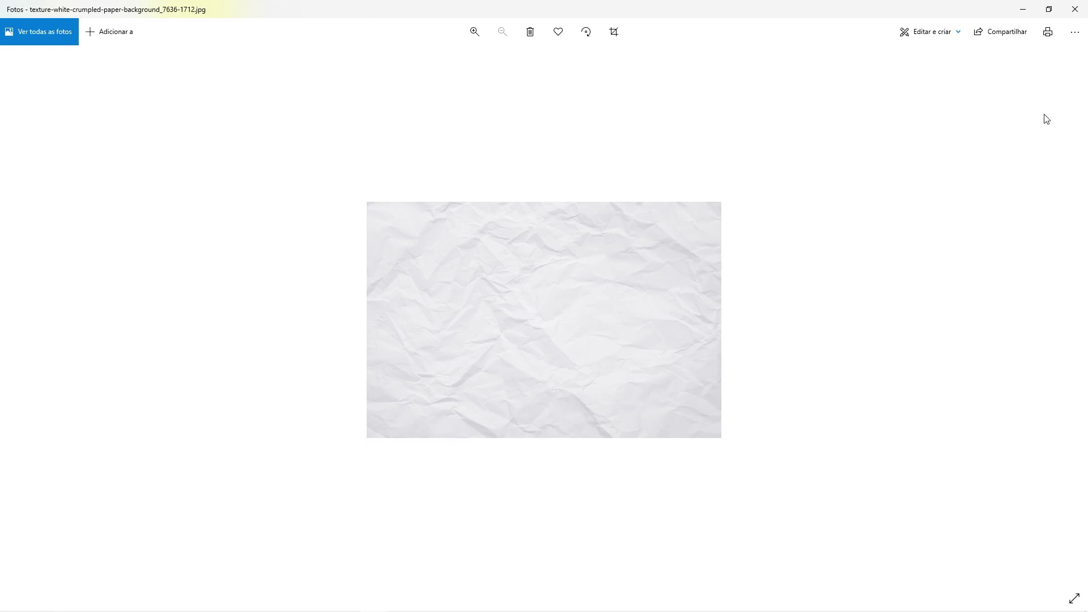
Compare the crumpled paper, texture-background and scratched metal images in Photos, and return to Illustrator.
key(Left)
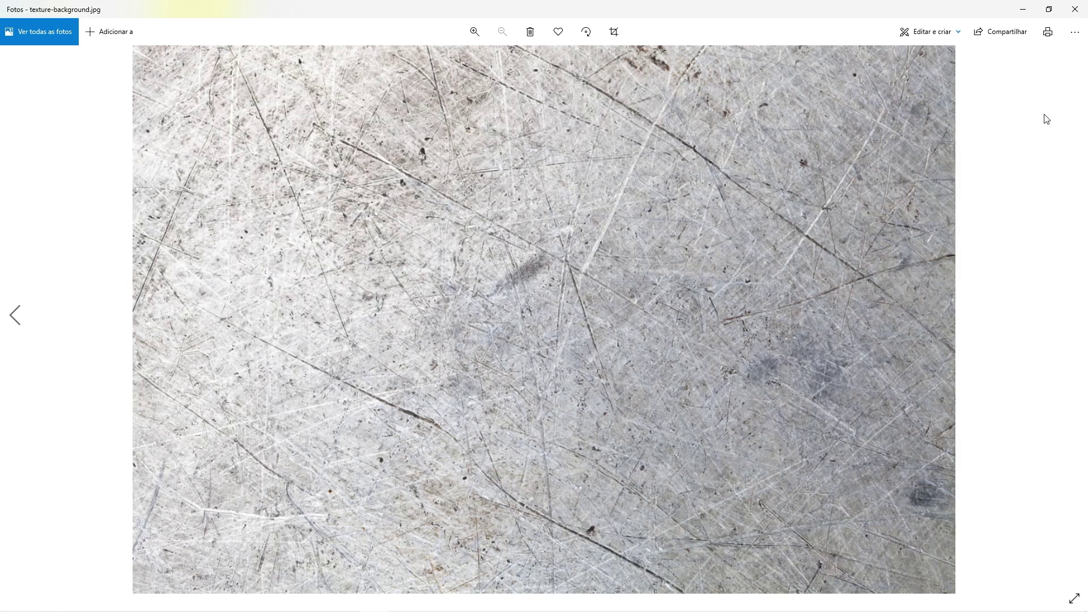
key(Right)
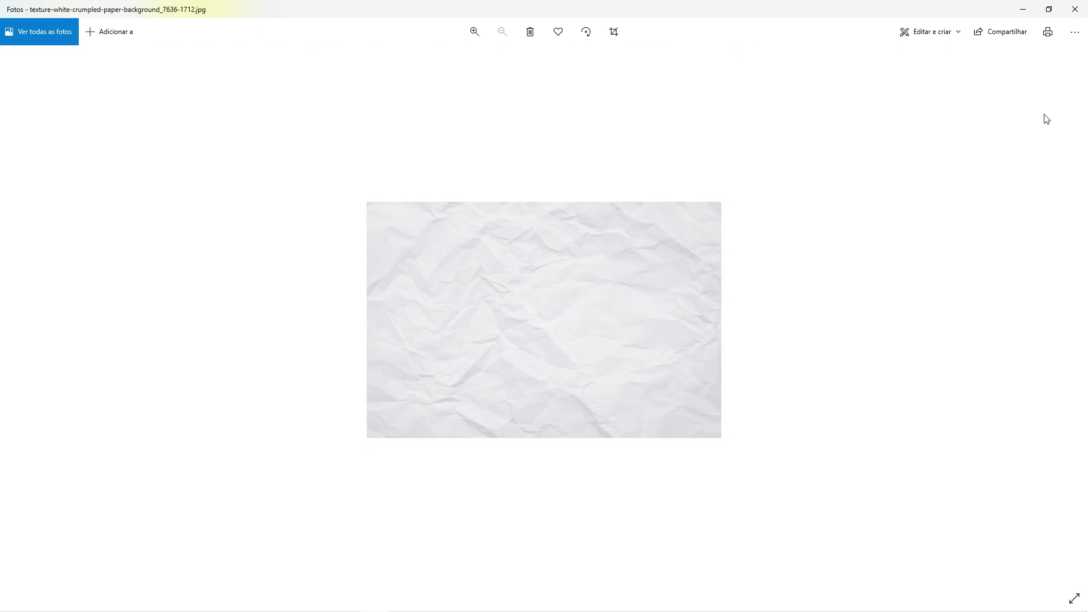
key(Left)
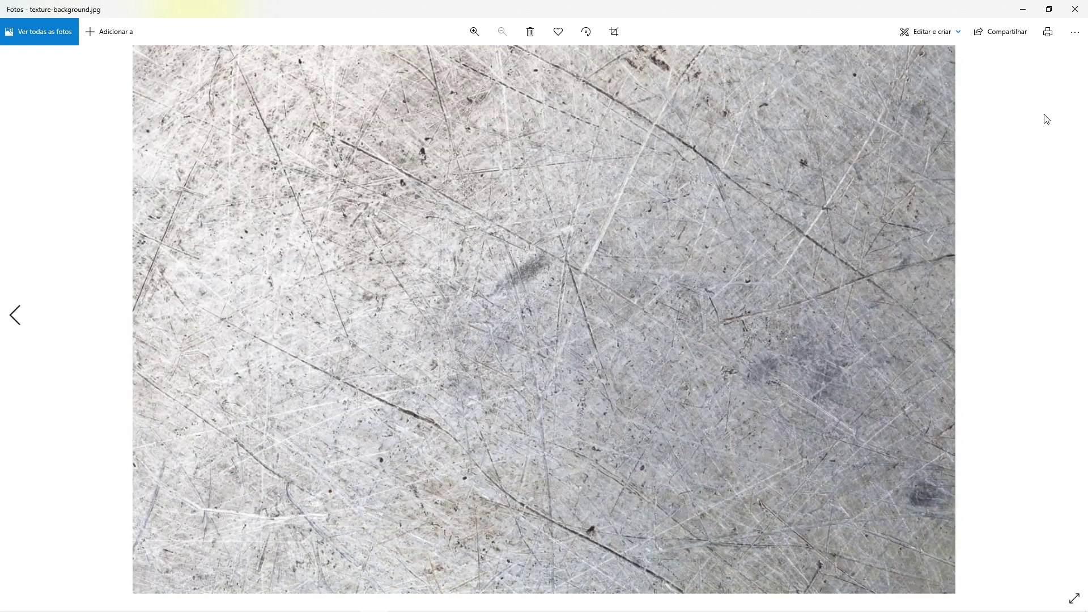
key(Left)
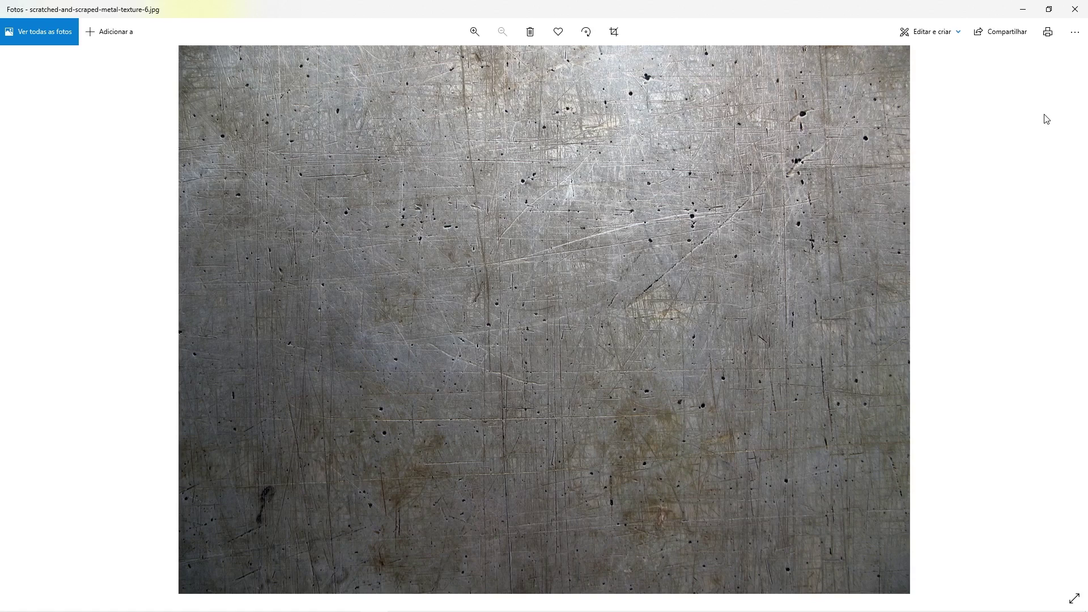
key(alt+Tab)
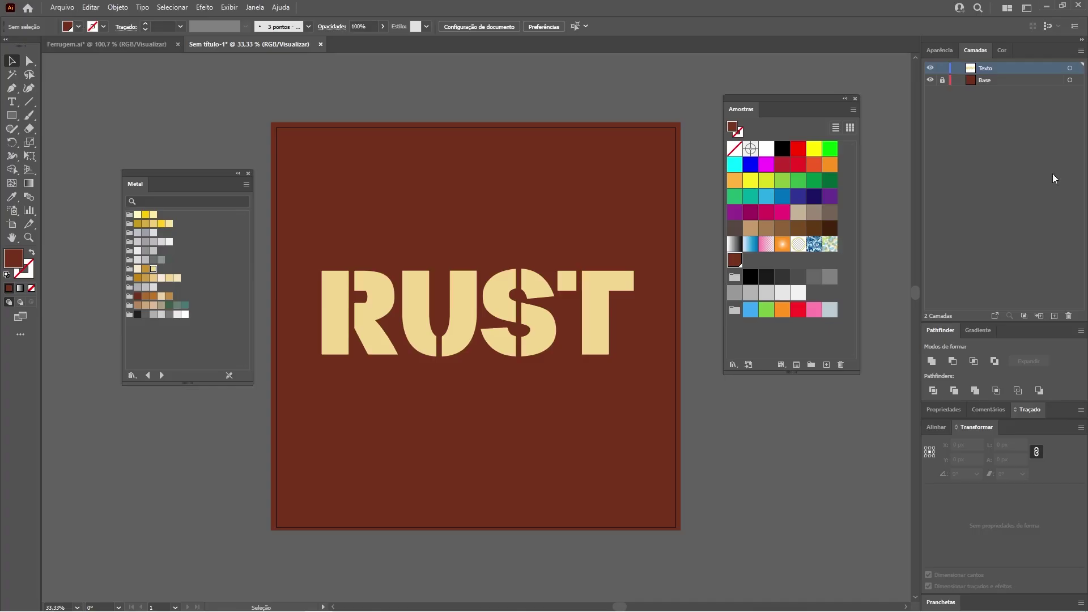
Create a layer named Metal arranhado above Texto and lock the Texto layer.
click(1052, 316)
double_click(998, 68)
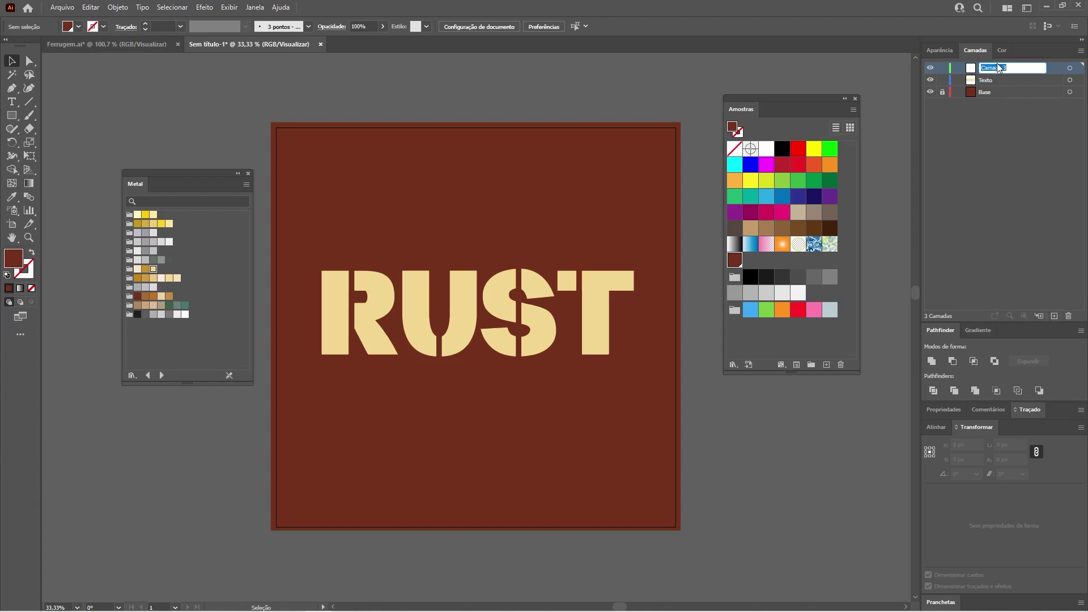
text(Metal a)
text(rranhado)
key(Return)
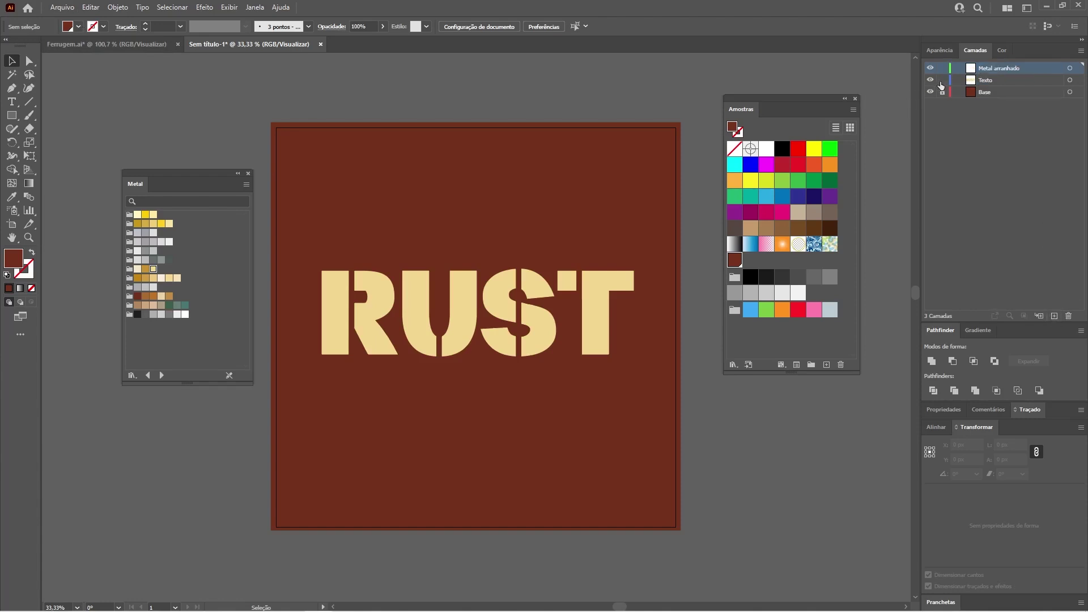
click(941, 81)
Place the dirty metal and scratched metal texture images beside the artboard on the Metal arranhado layer.
click(62, 7)
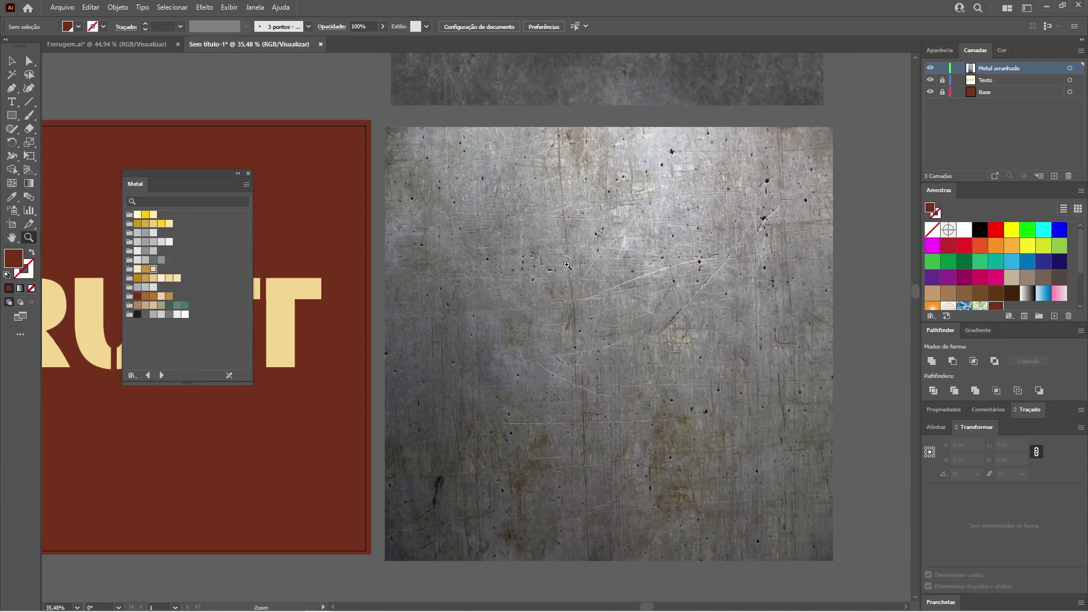
drag(916, 292, 916, 261)
drag(593, 420, 728, 428)
drag(636, 383, 462, 222)
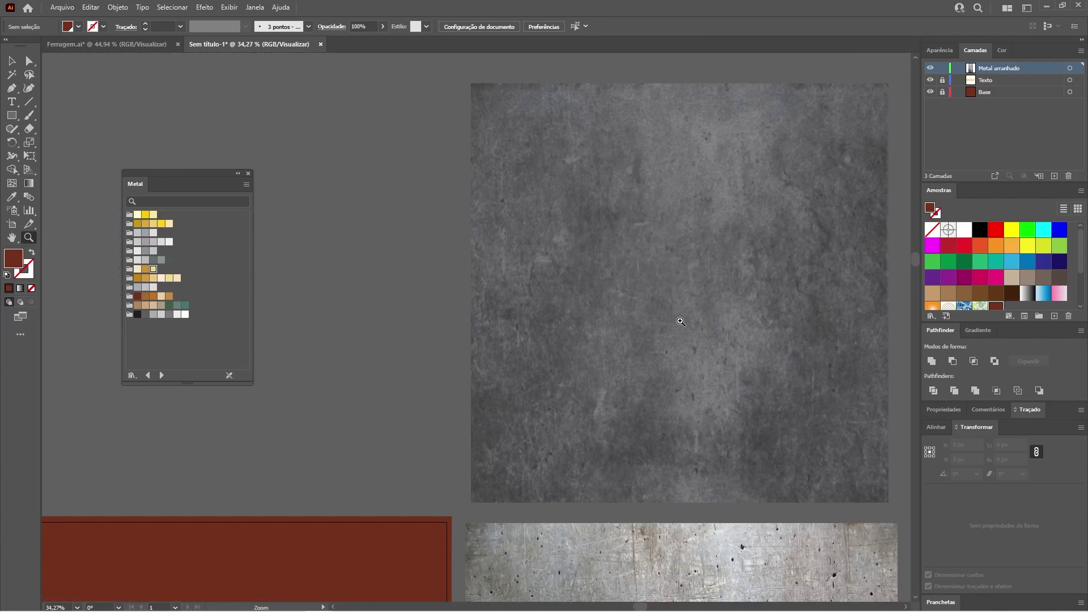
Check the blend mode and opacity of the dirty metal texture and of the scratched metal texture.
key(v)
click(535, 188)
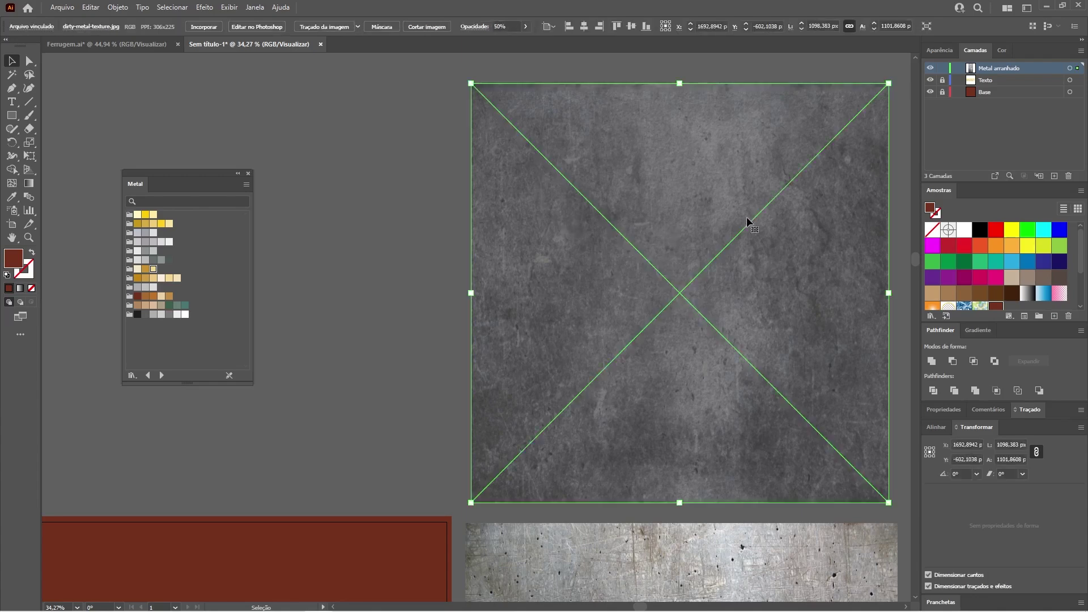
click(474, 26)
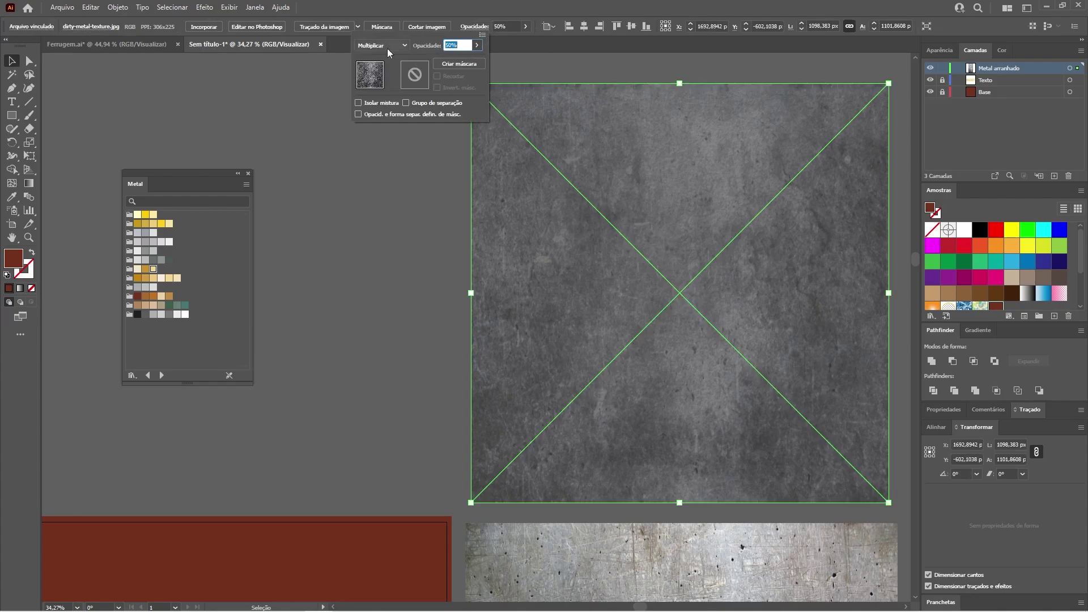
click(369, 186)
drag(653, 594, 675, 232)
click(677, 233)
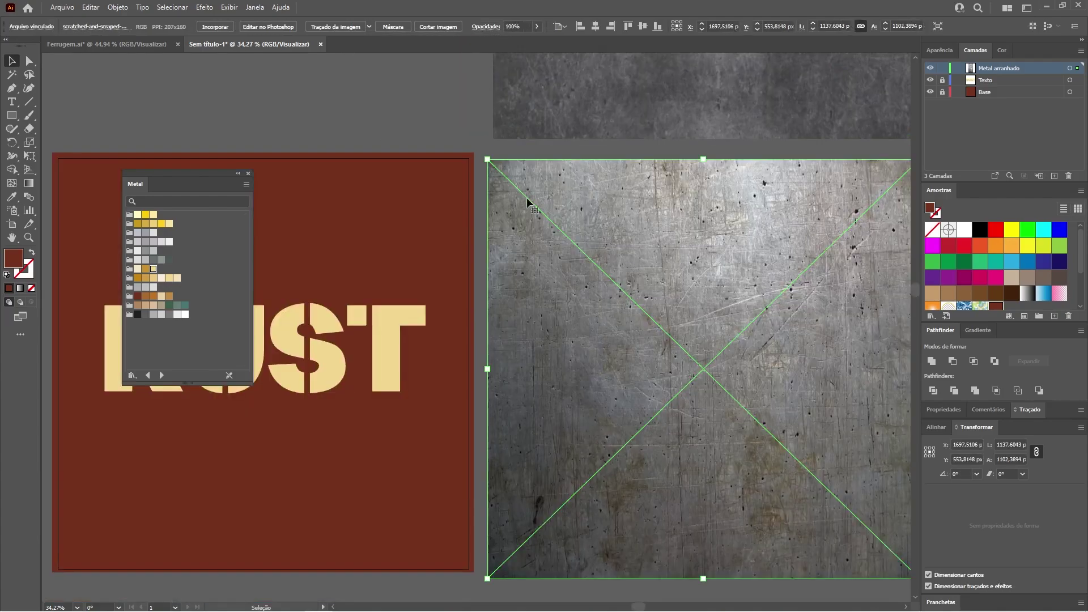
click(489, 27)
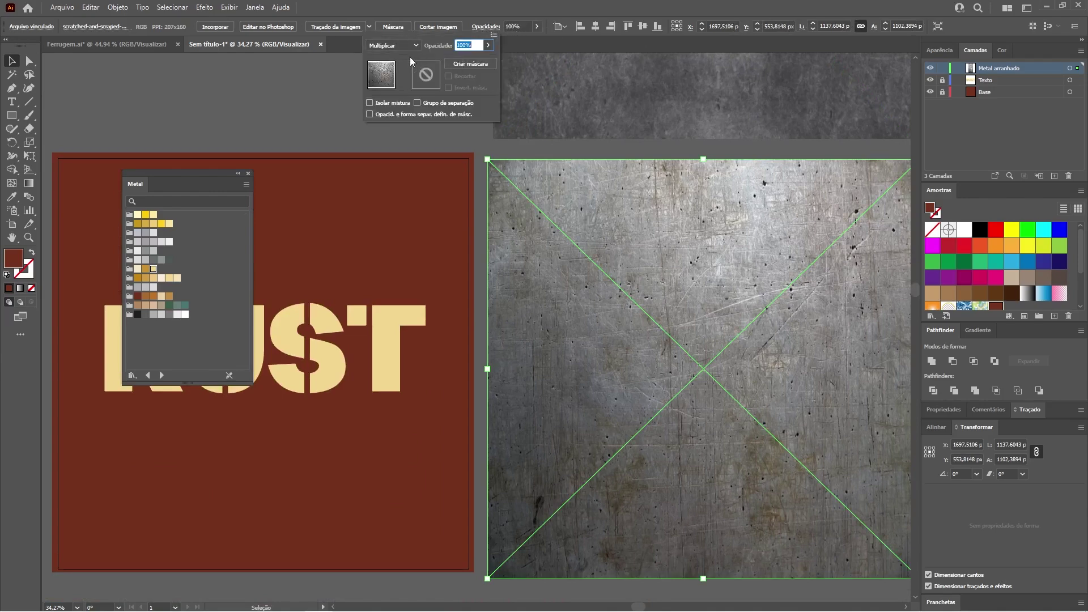
click(313, 122)
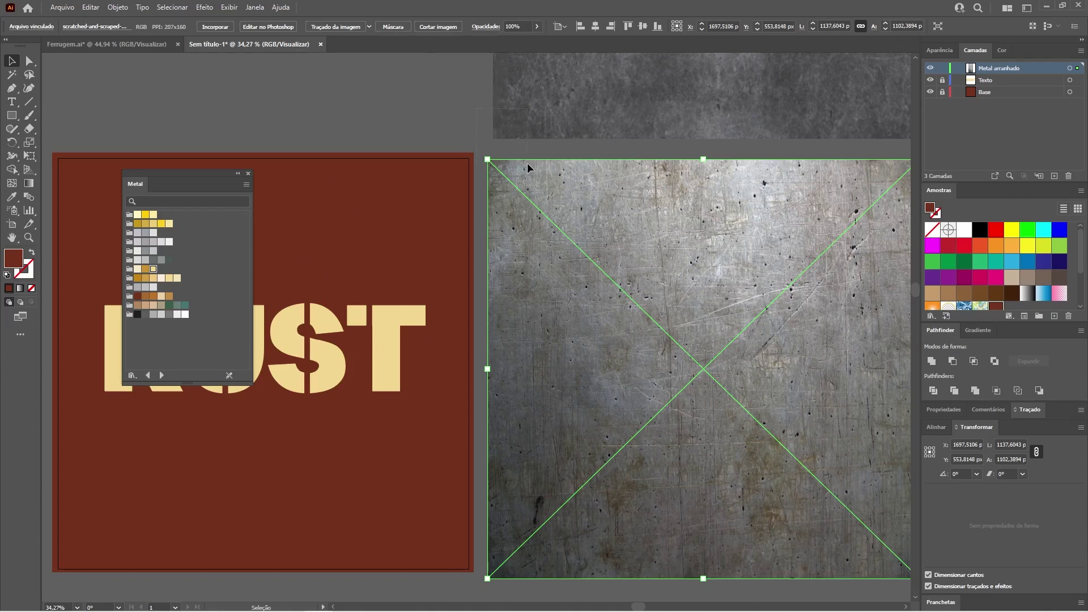
Select both metal textures and align them to the centre of the artboard, over the RUST lettering.
shift+click(552, 113)
click(536, 26)
click(583, 27)
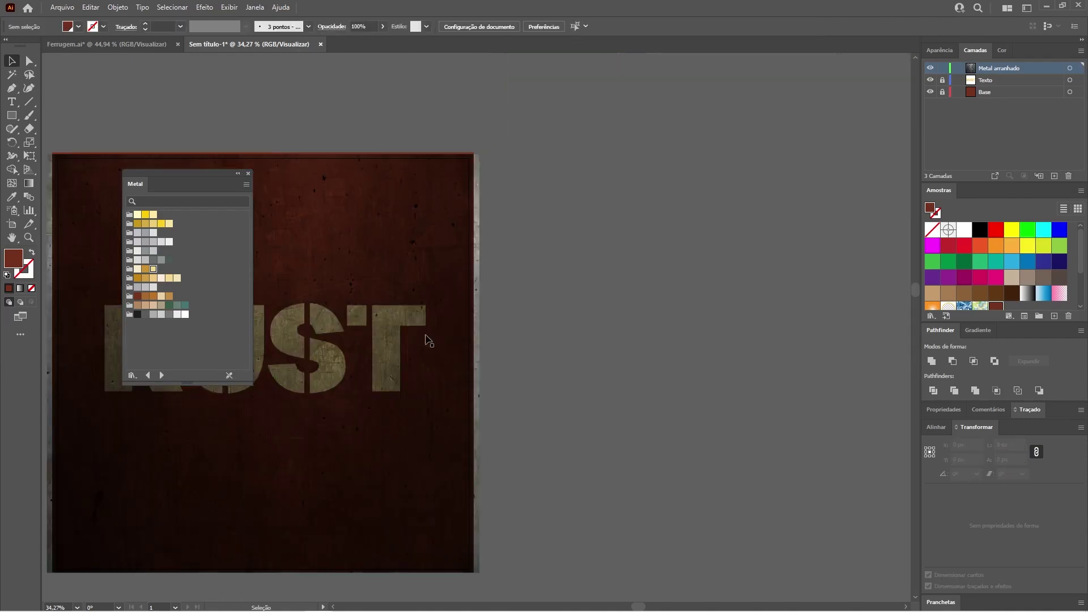
drag(427, 340, 716, 289)
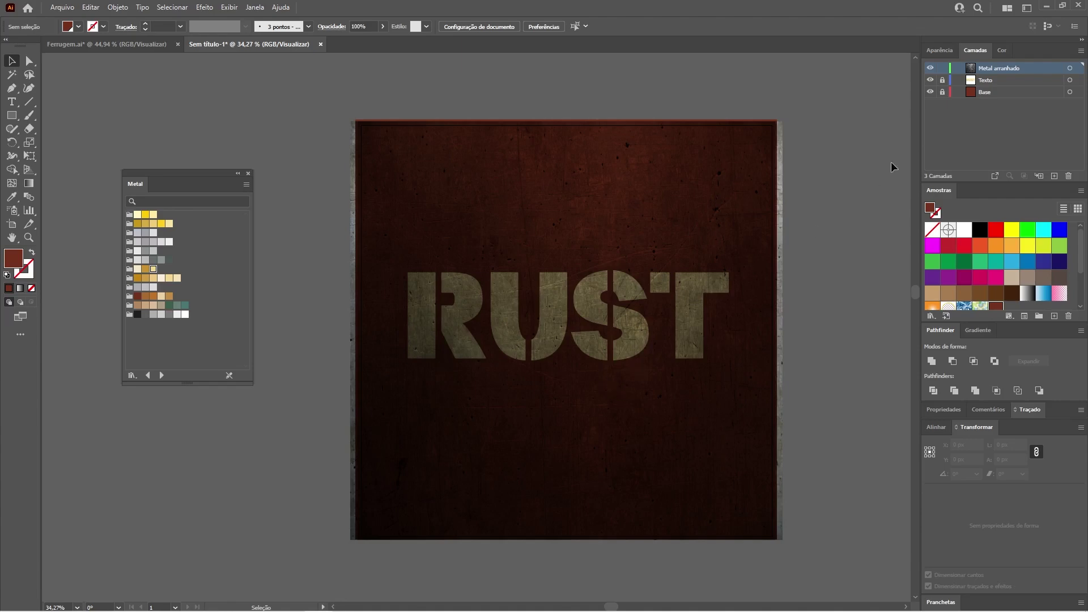
Lock every layer except Texto, and select and copy the RUST lettering.
alt+click(941, 80)
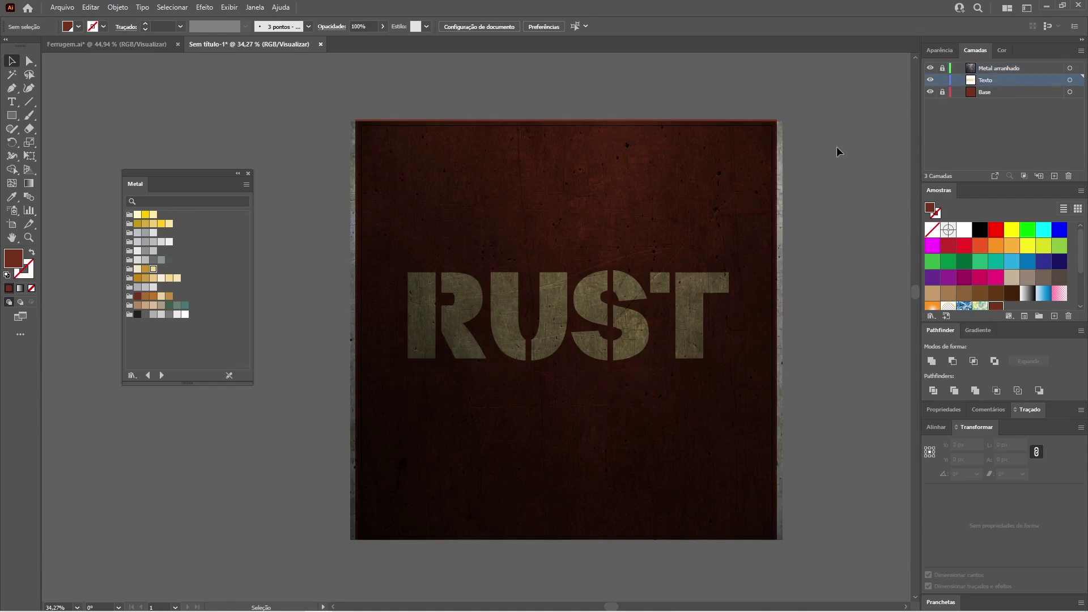
click(690, 297)
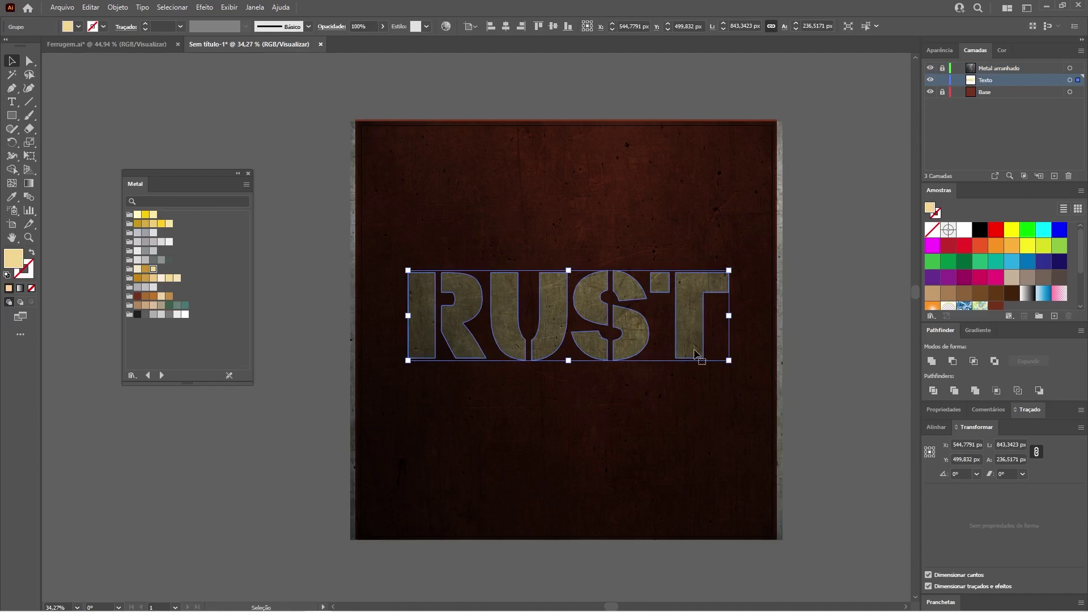
key(a)
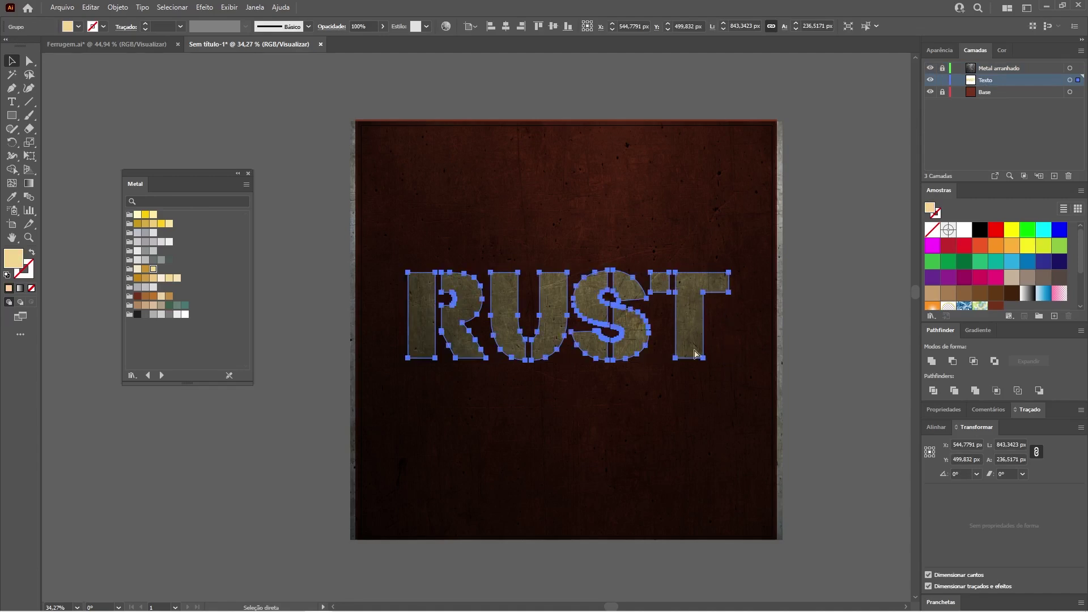
key(v)
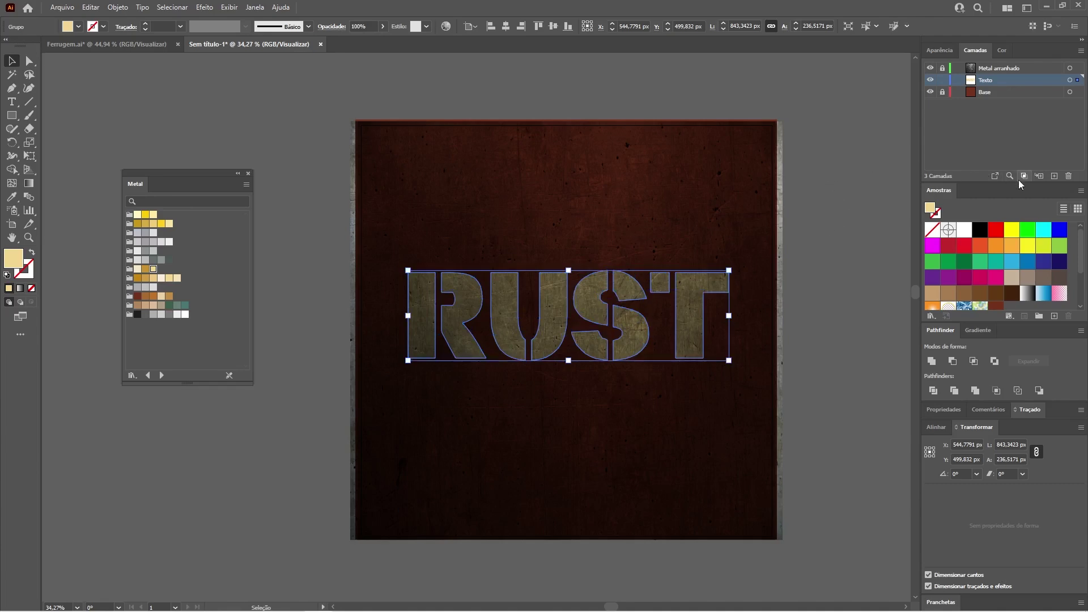
Add a layer named Sombra between the Texto and Base layers.
click(1054, 178)
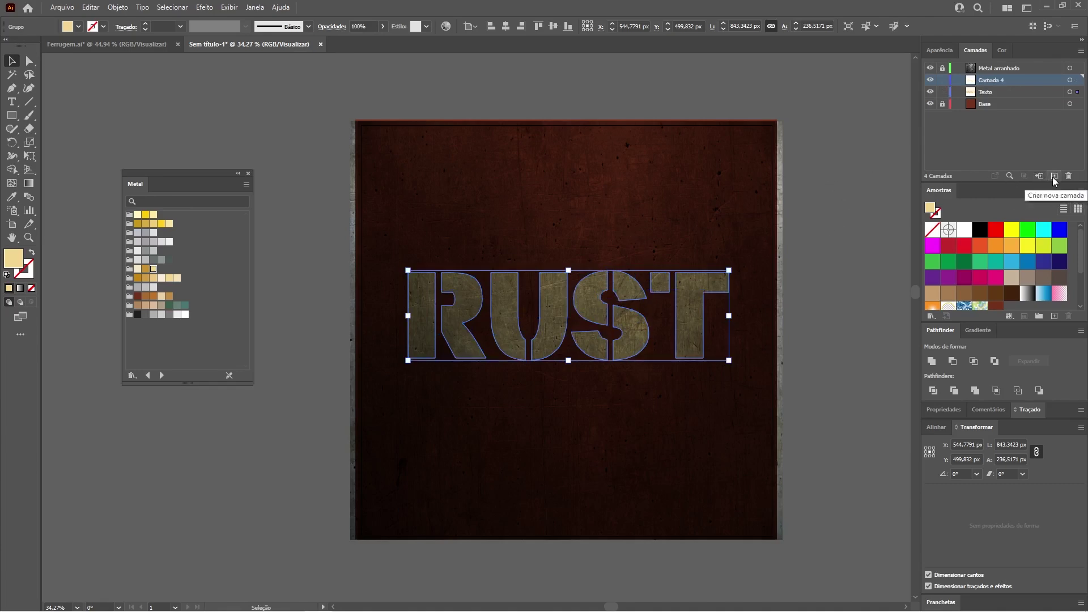
drag(1005, 92, 1003, 75)
double_click(988, 92)
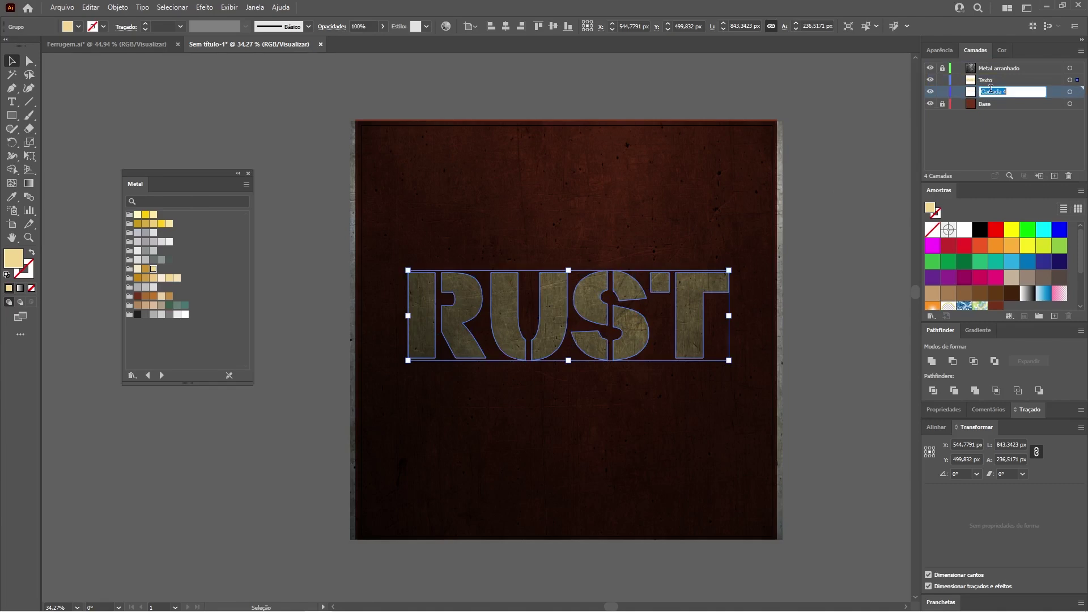
text(Sombra)
key(Return)
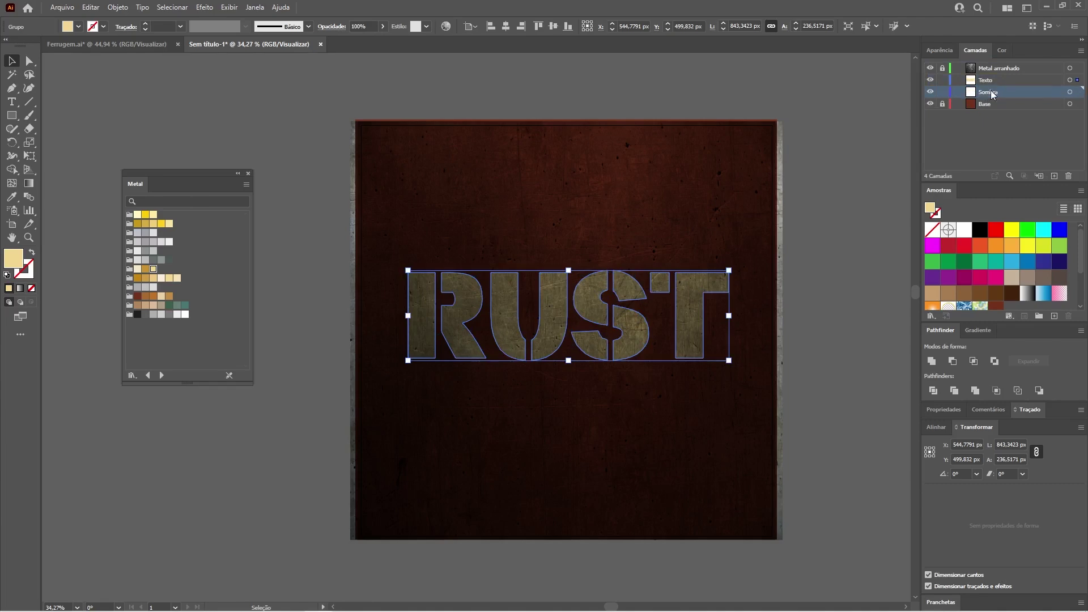
Lock the Texto layer and paste the copied RUST lettering in place on the Sombra layer.
click(942, 80)
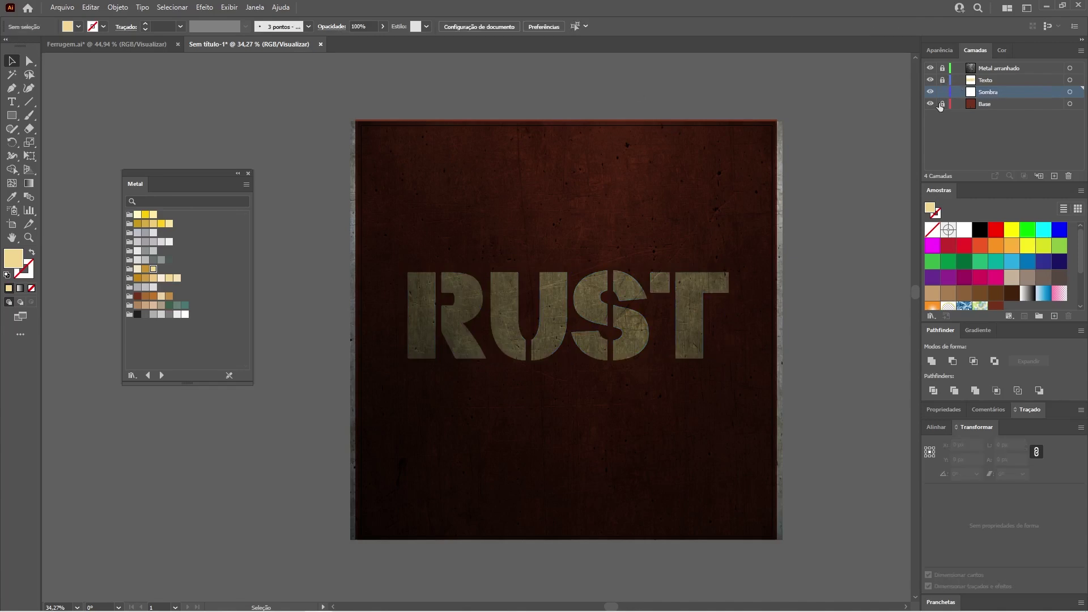
key(ctrl+f)
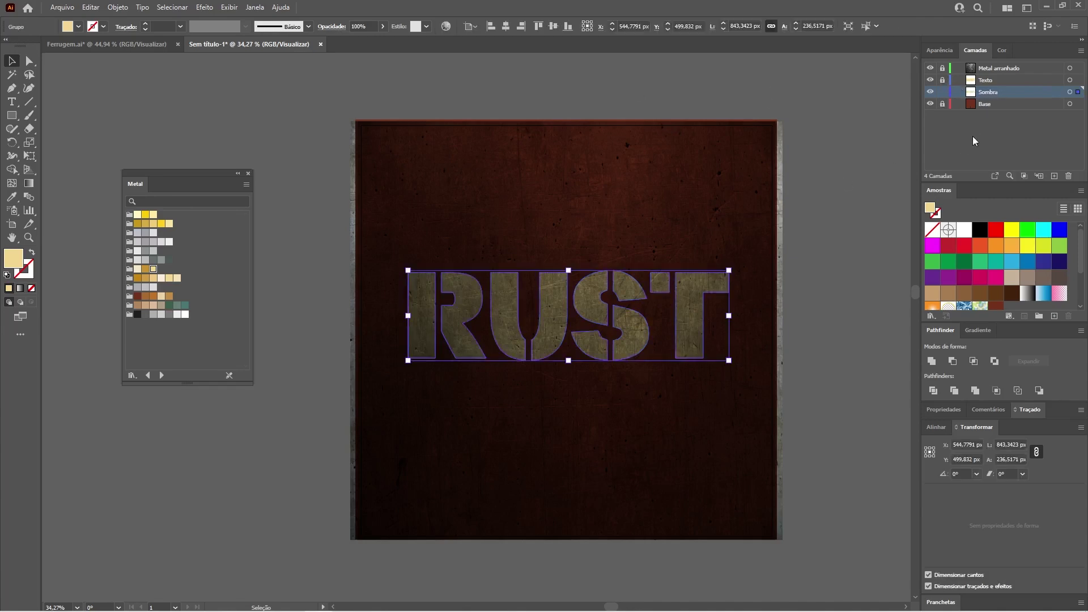
Offset the pasted lettering about 14 px down and to the left, and fill it with black.
key(shift+Left)
key(shift+Down)
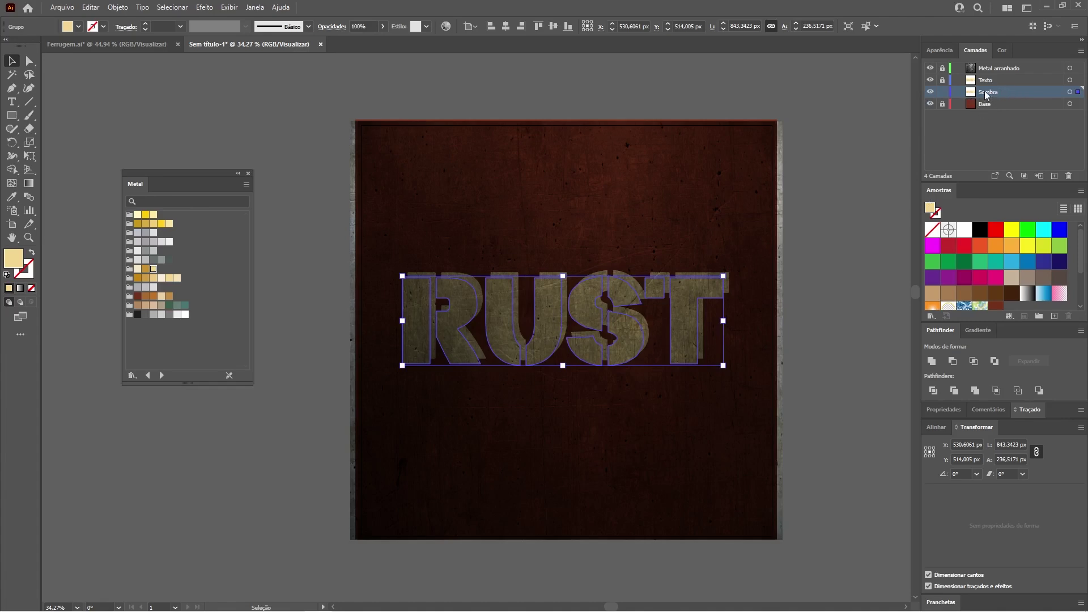
click(979, 229)
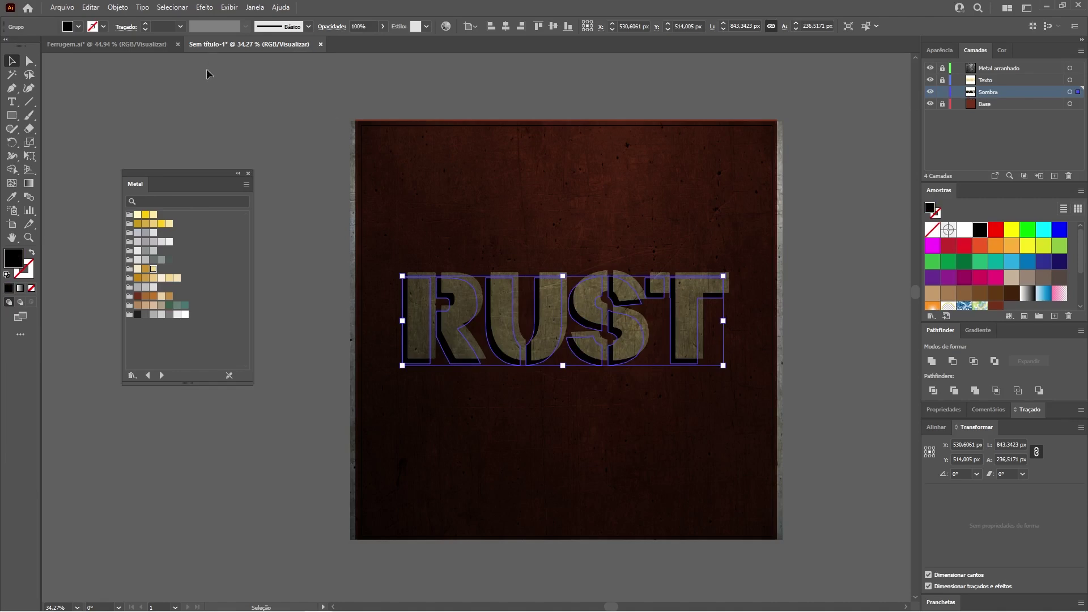
key(F6)
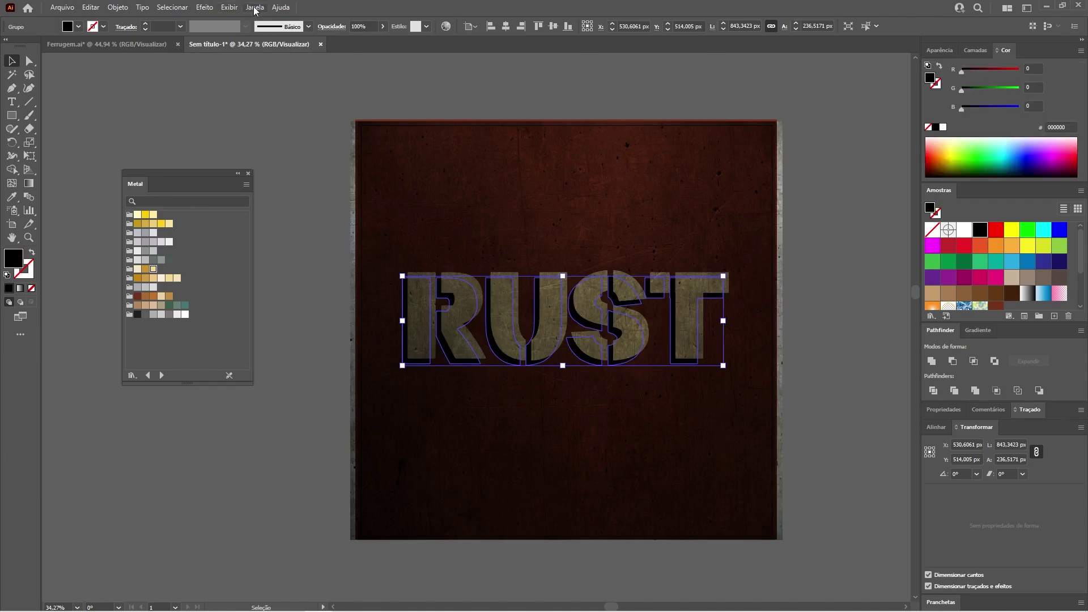
Apply a Gaussian Blur with a 50-pixel radius to the black shadow lettering and deselect it.
click(214, 9)
mouse_move(275, 242)
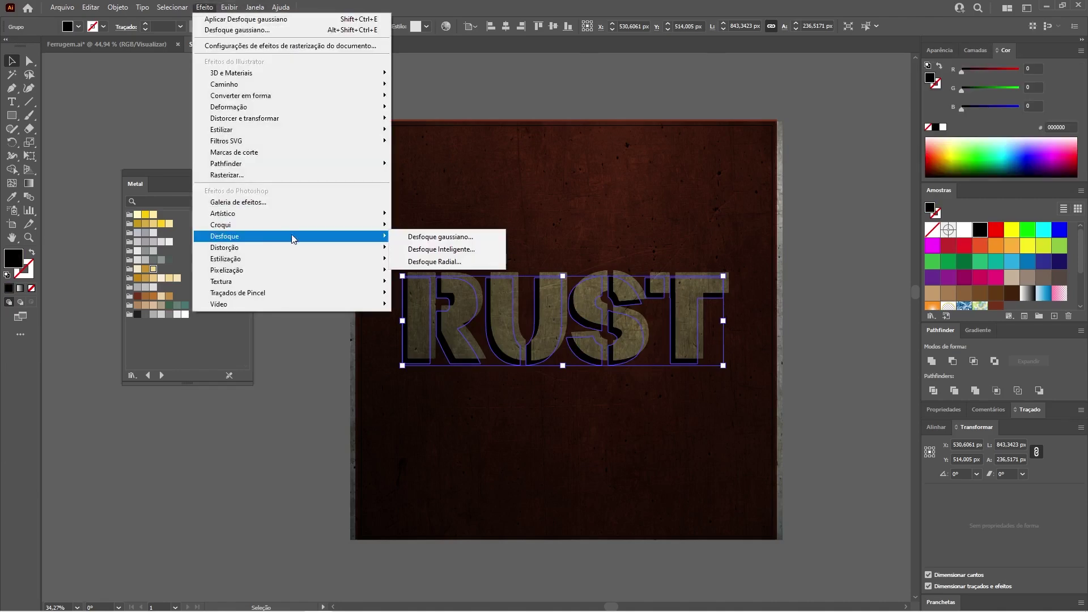
click(435, 238)
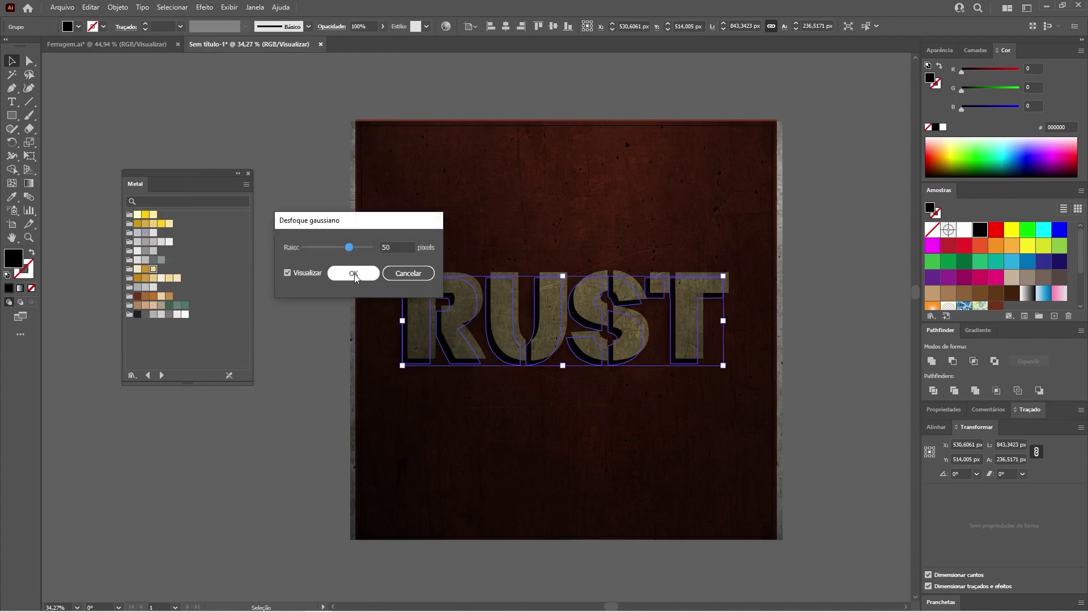
click(362, 275)
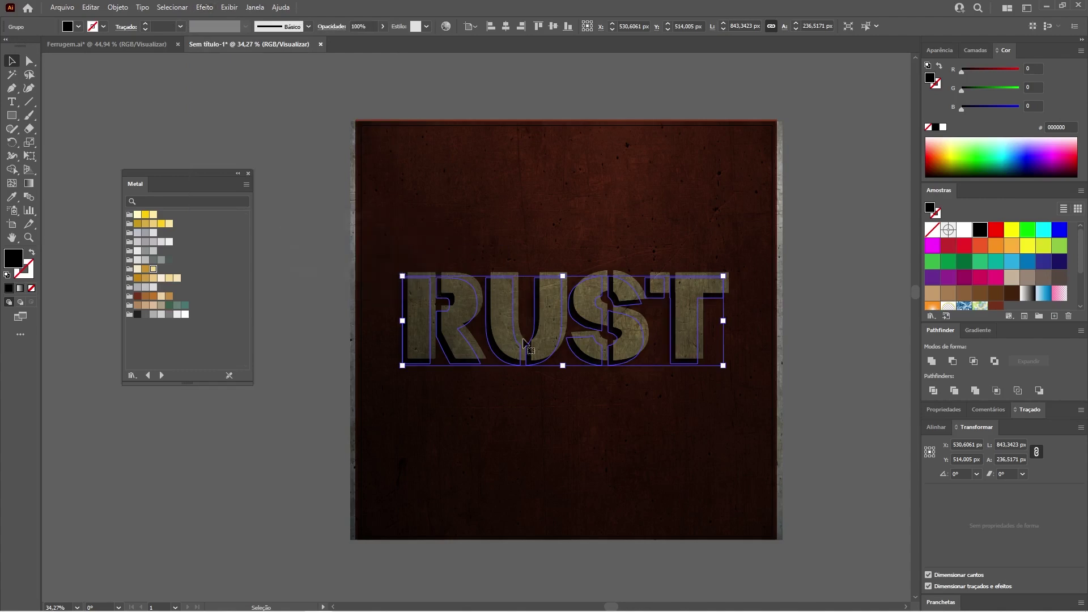
click(589, 91)
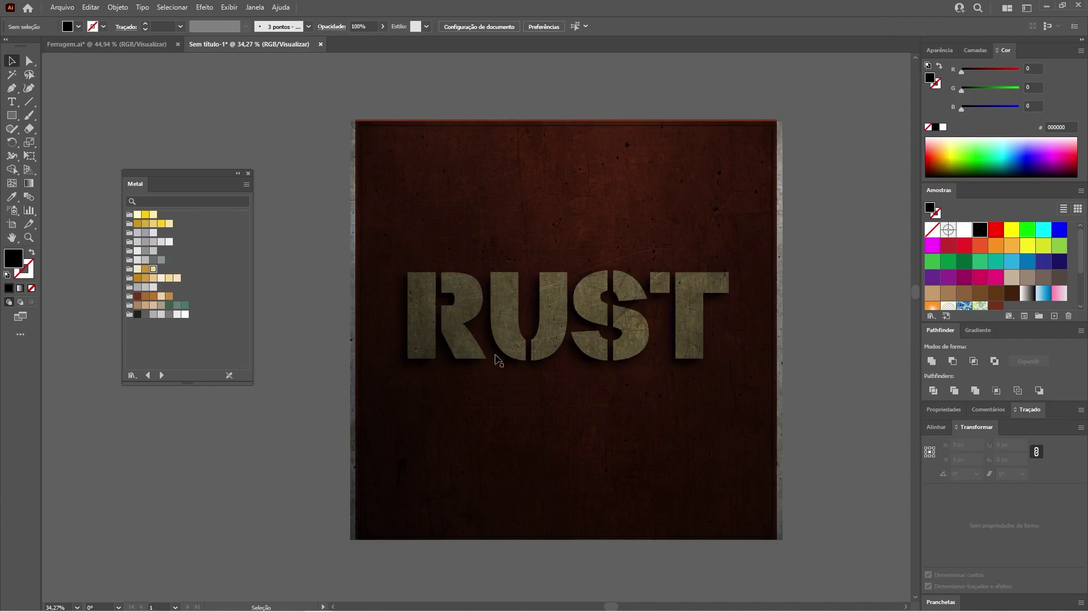
Try Tela (72 ppi) as the document's raster effects resolution and inspect the lettering's shadow up close.
click(205, 8)
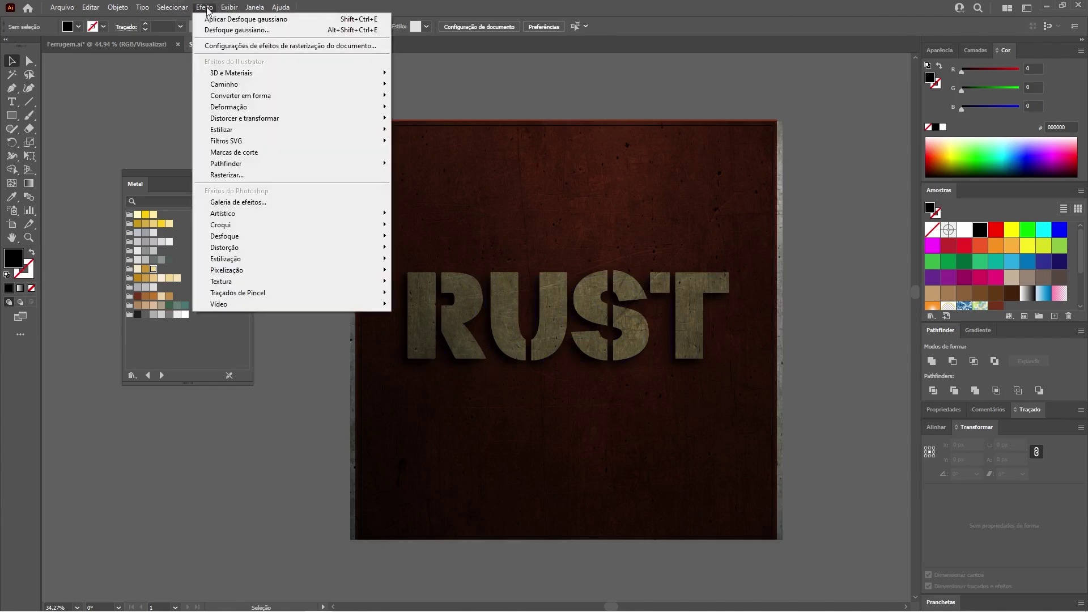
click(241, 47)
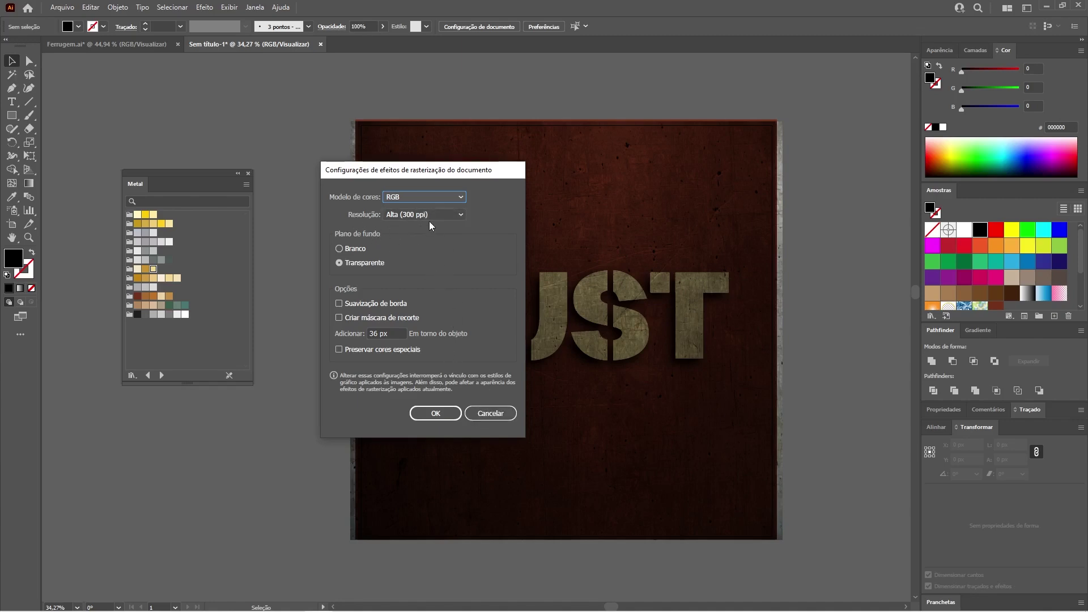
click(460, 215)
click(416, 229)
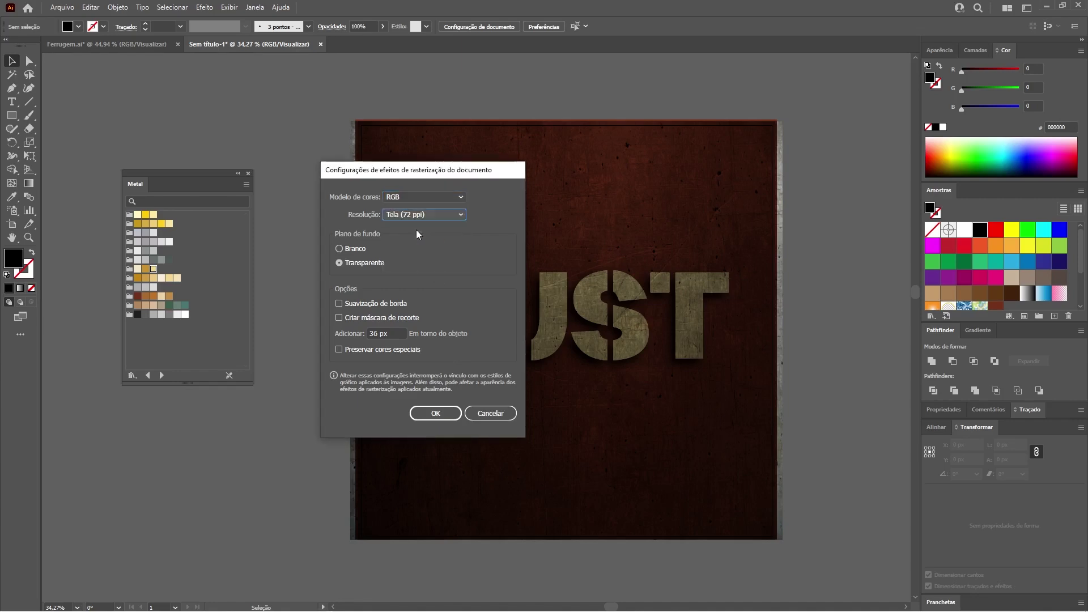
click(434, 412)
key(z)
mouse_move(460, 316)
mouse_down()
mouse_move(667, 383)
mouse_move(649, 386)
mouse_move(769, 396)
mouse_up()
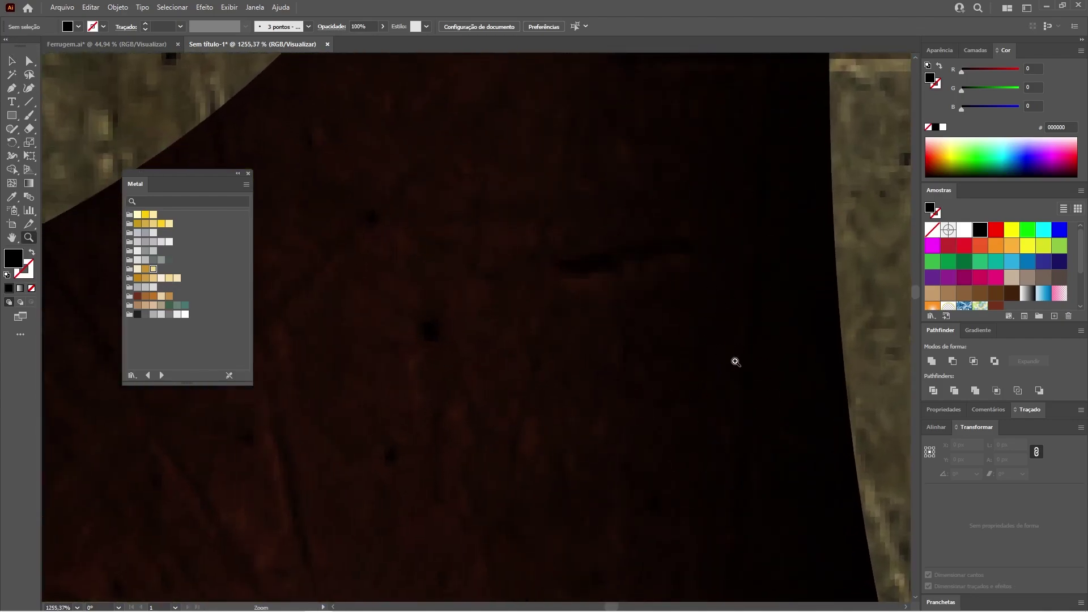
key(ctrl+0)
Check the resolution in the document raster effects settings without changing anything.
click(205, 6)
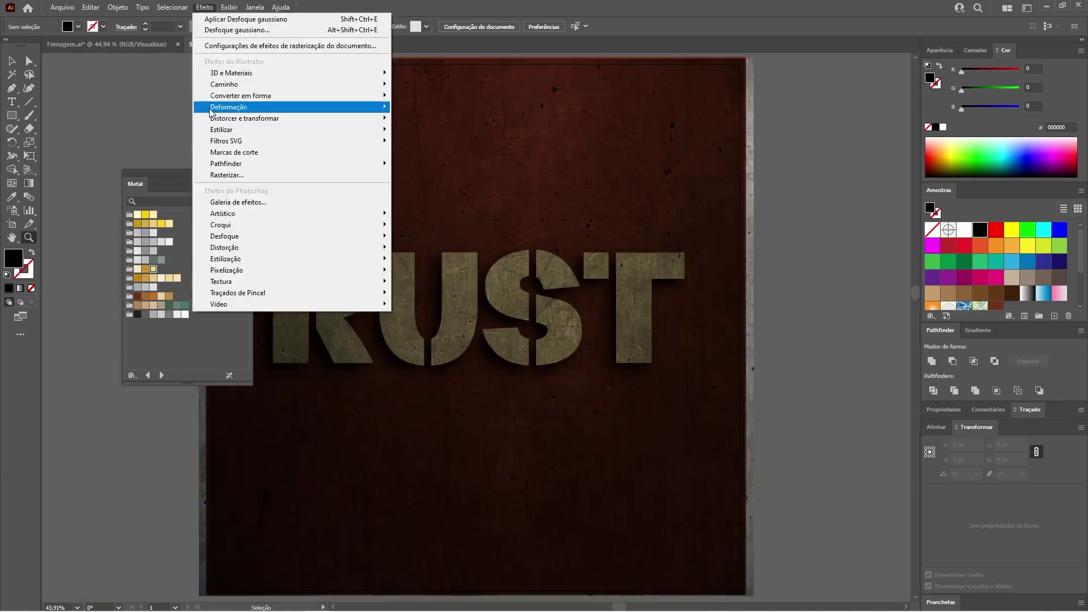
click(276, 45)
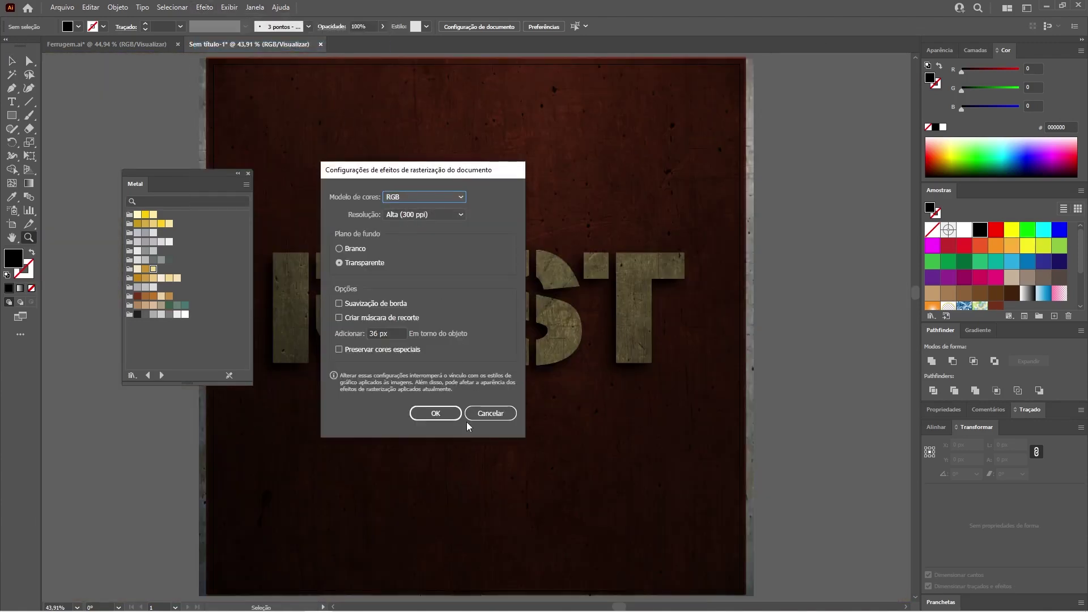
click(490, 414)
Give the black shadow lettering a 5 pt black stroke and deselect it.
key(v)
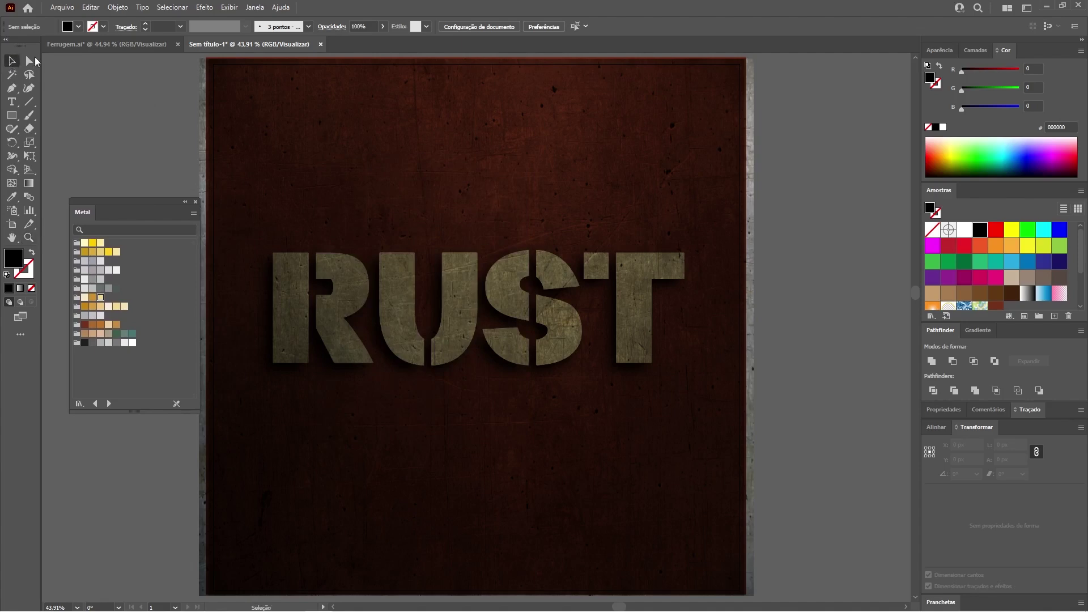
click(401, 371)
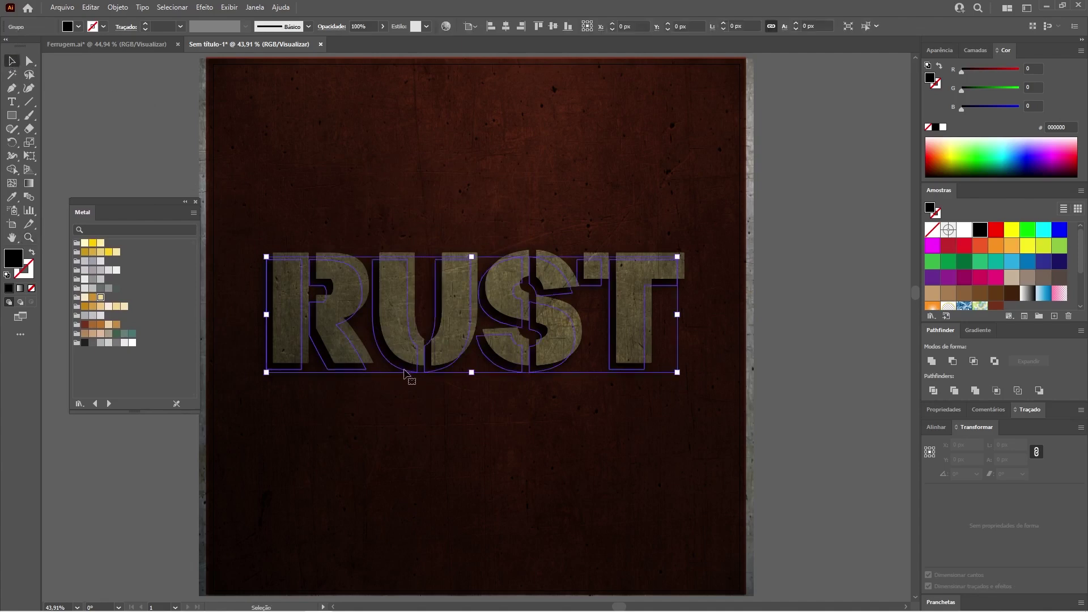
click(30, 277)
click(7, 288)
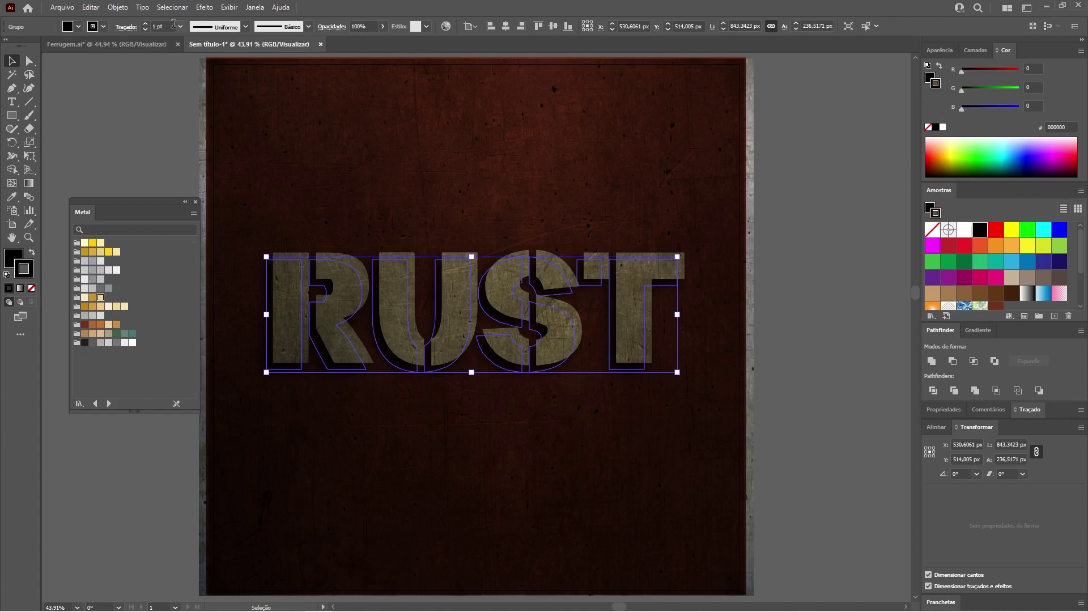
click(145, 25)
text(5)
key(Return)
click(775, 411)
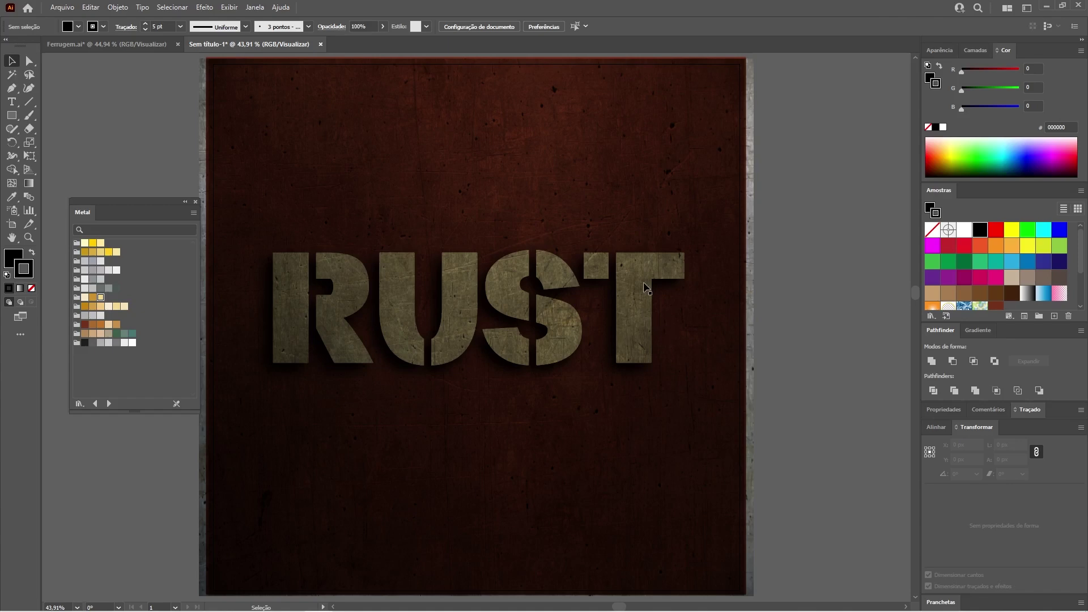
Lock the Sombra layer, unlock the Texto layer and copy its RUST lettering.
click(976, 51)
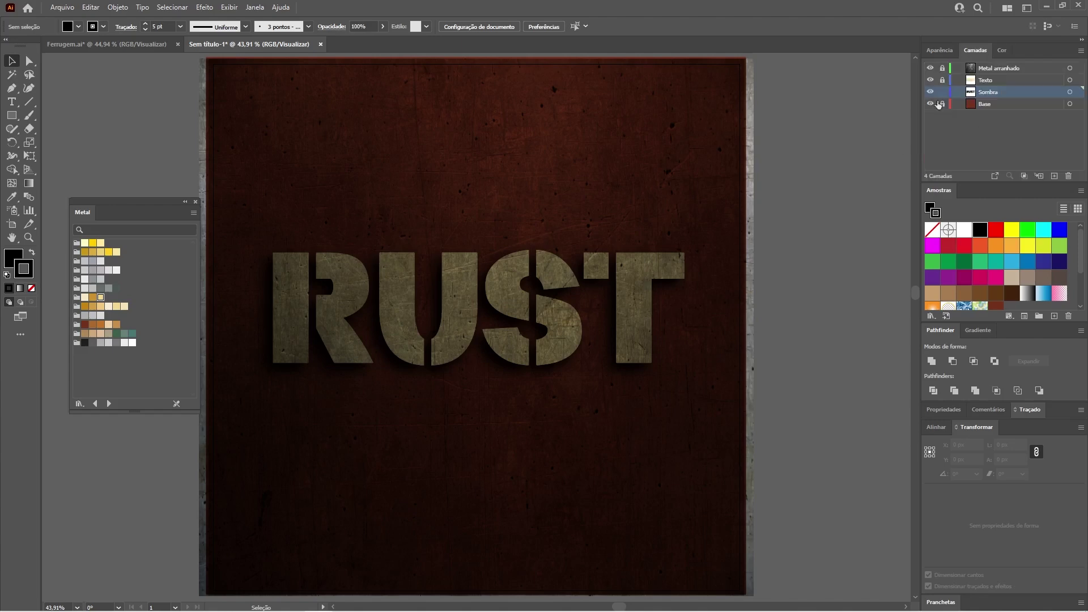
click(941, 103)
click(360, 285)
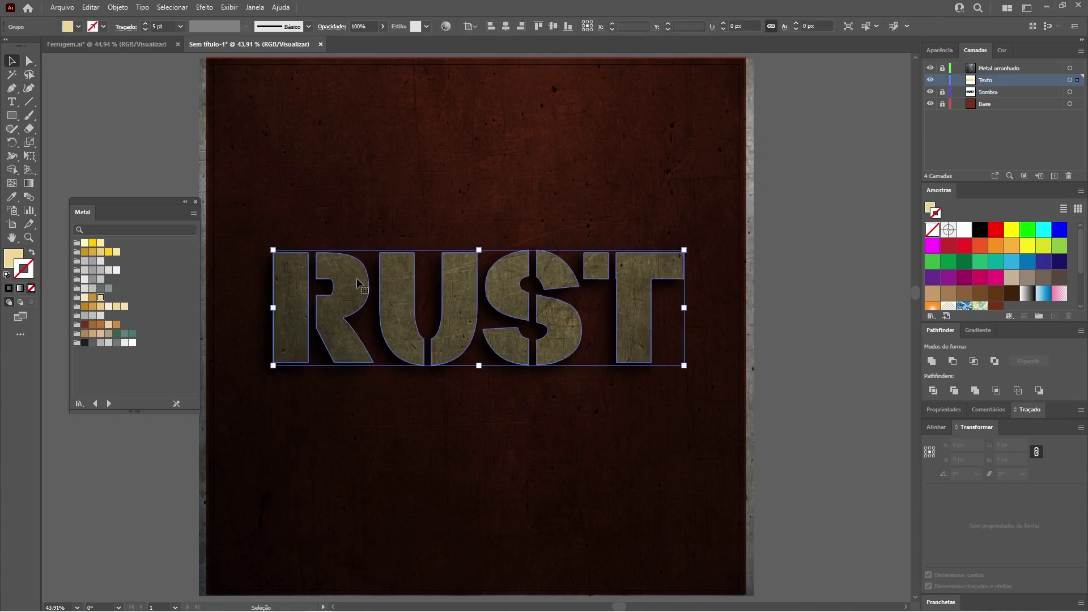
key(ctrl+c)
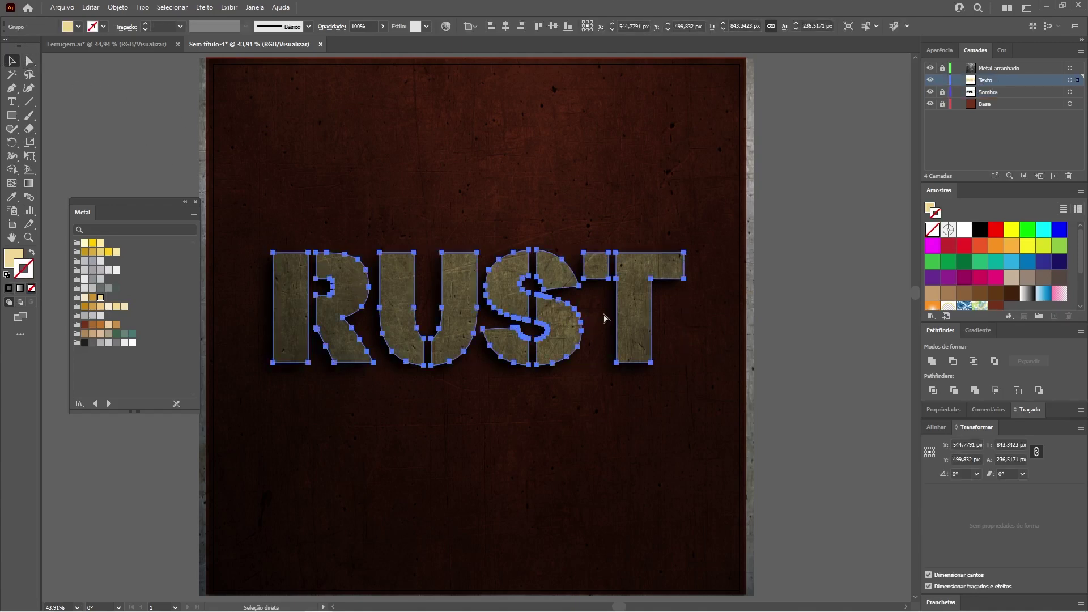
click(811, 207)
Add a layer named Brilho above the Texto layer and paste the copied lettering in place on it.
click(1053, 176)
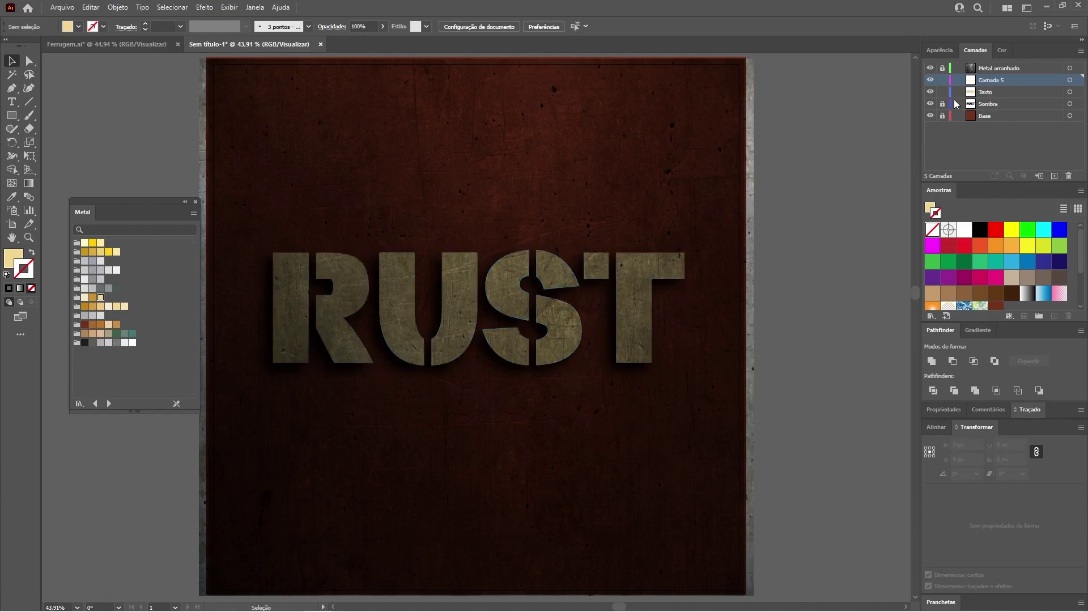
double_click(990, 81)
text(Brilho)
key(Return)
key(ctrl+f)
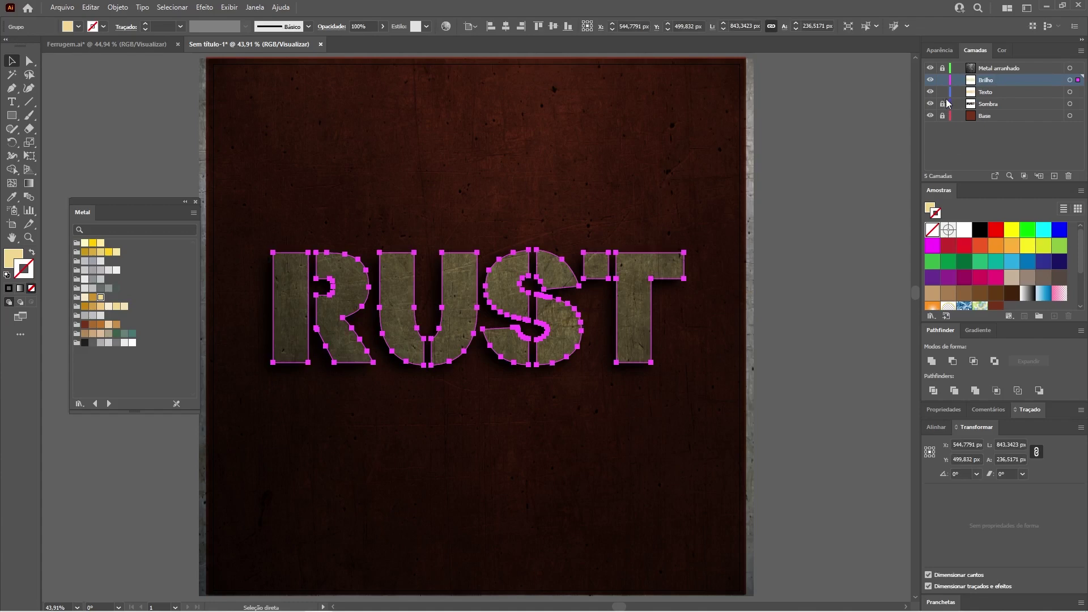
Remove the fill of the lettering on the Brilho layer and give it a 1 pt white stroke.
key(v)
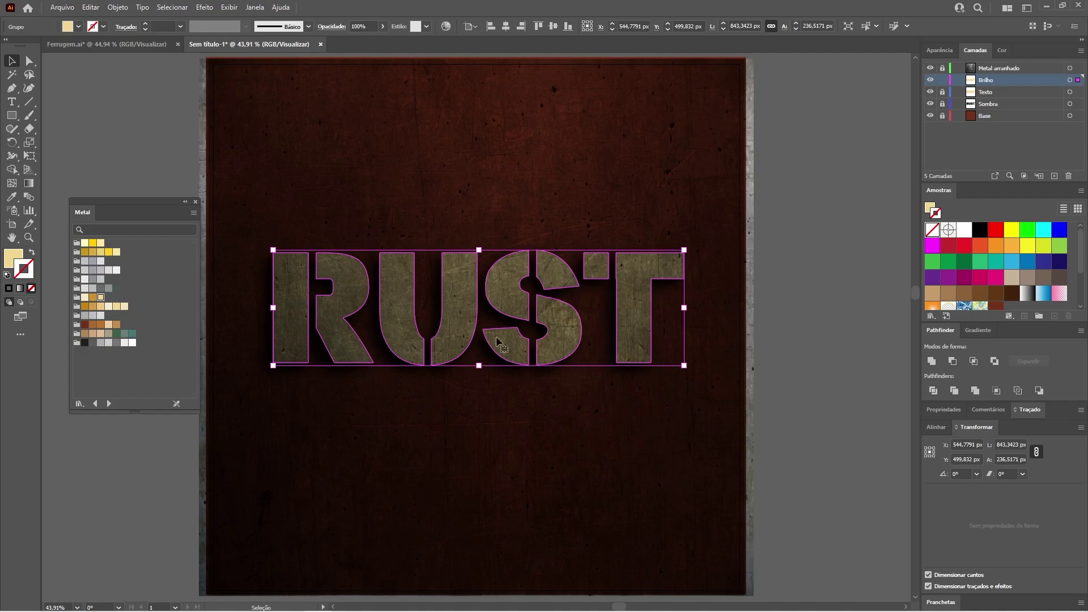
click(32, 254)
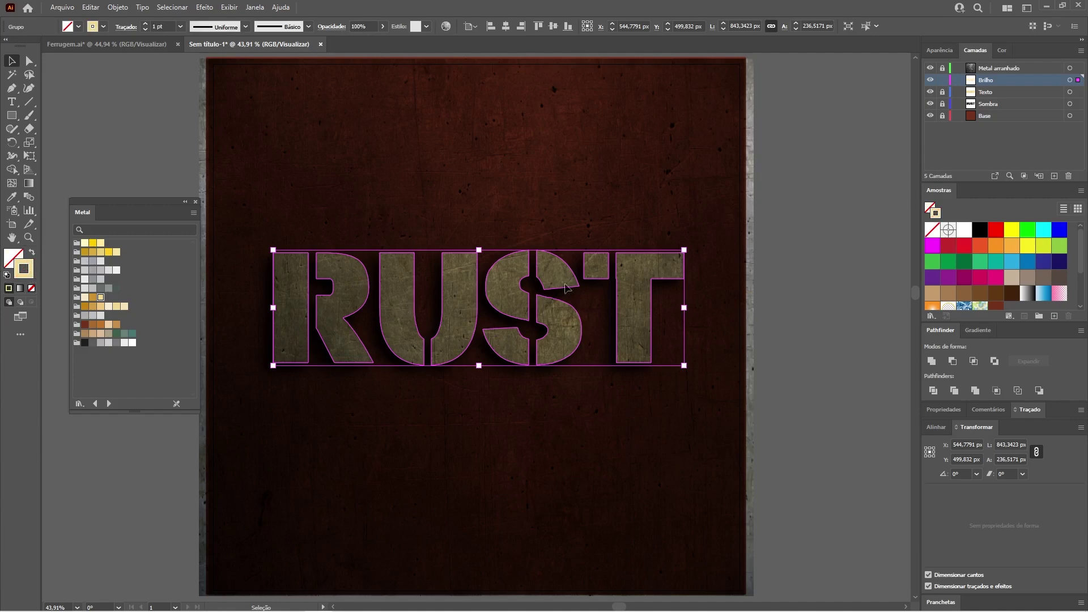
click(965, 232)
click(857, 235)
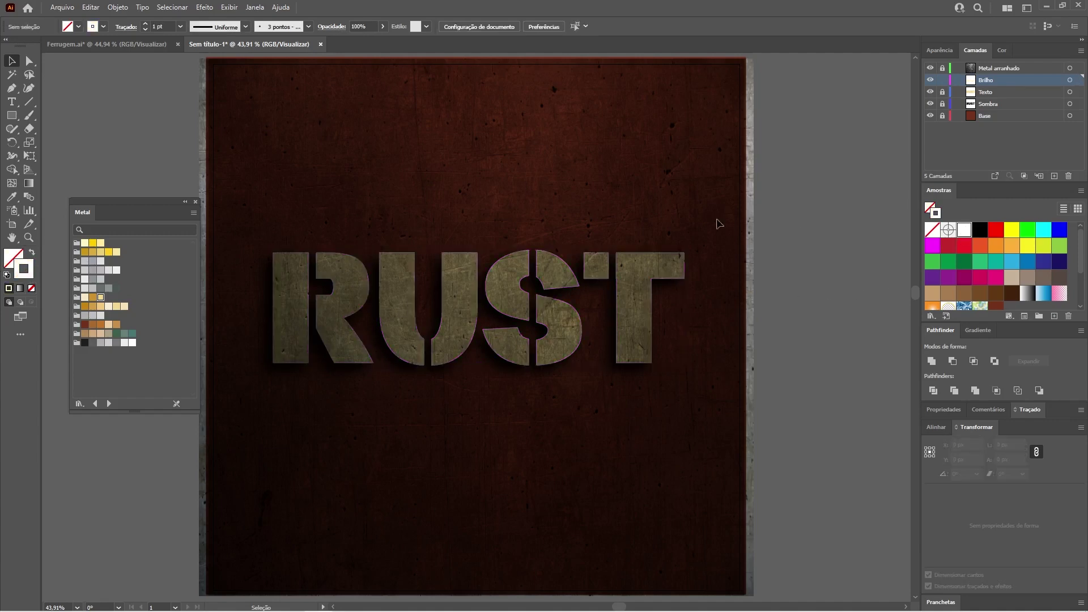
click(561, 266)
drag(565, 262, 574, 237)
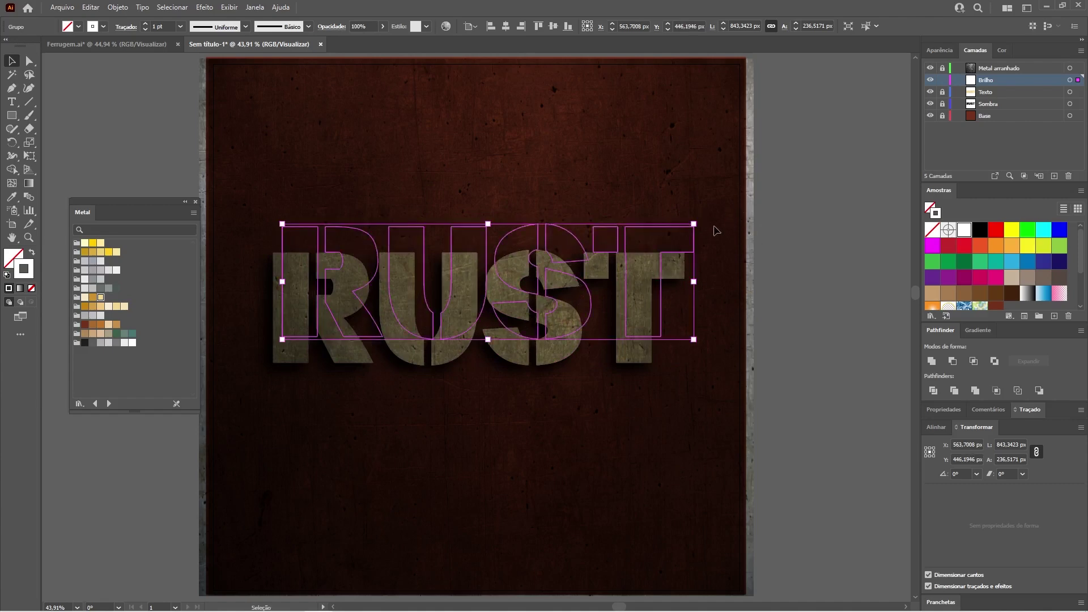
key(ctrl+z)
Nudge the white outline lettering about 1.4 px left and 1.4 px down and deselect it.
key(z)
drag(307, 269, 536, 286)
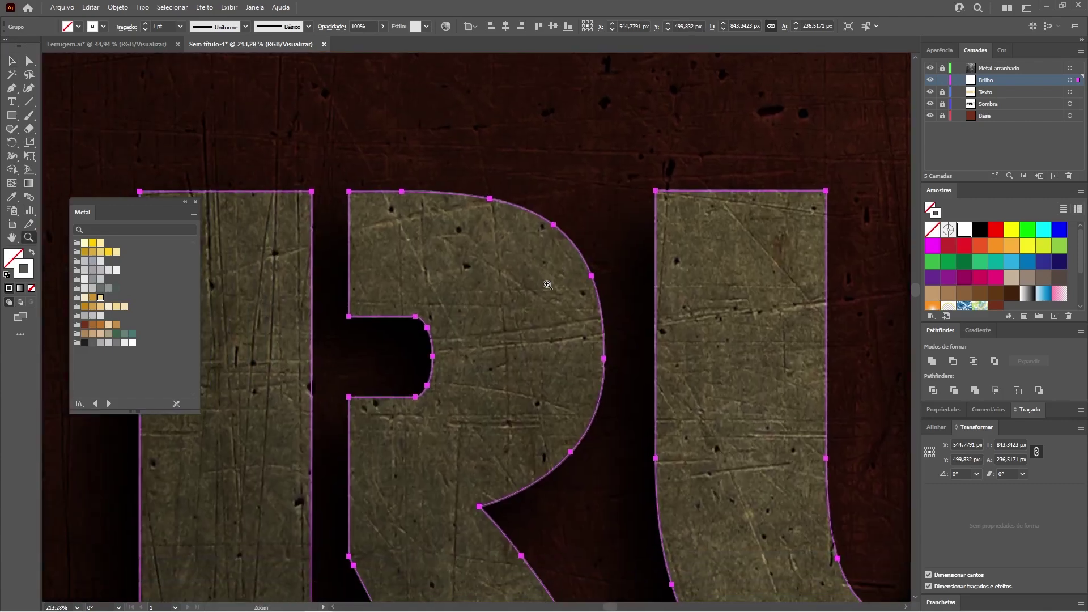
key(Left)
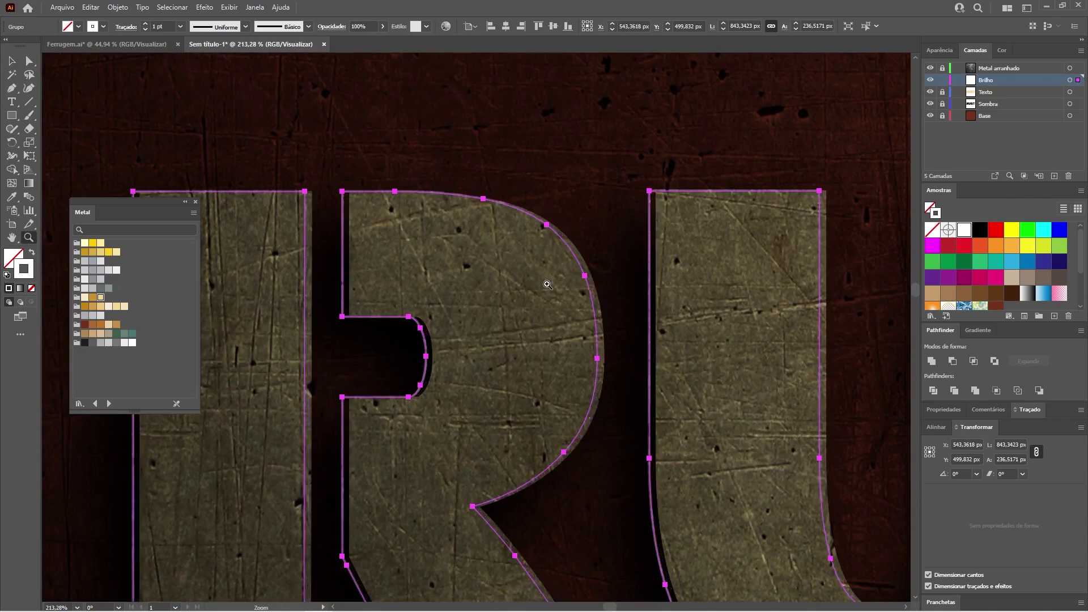
key(Down)
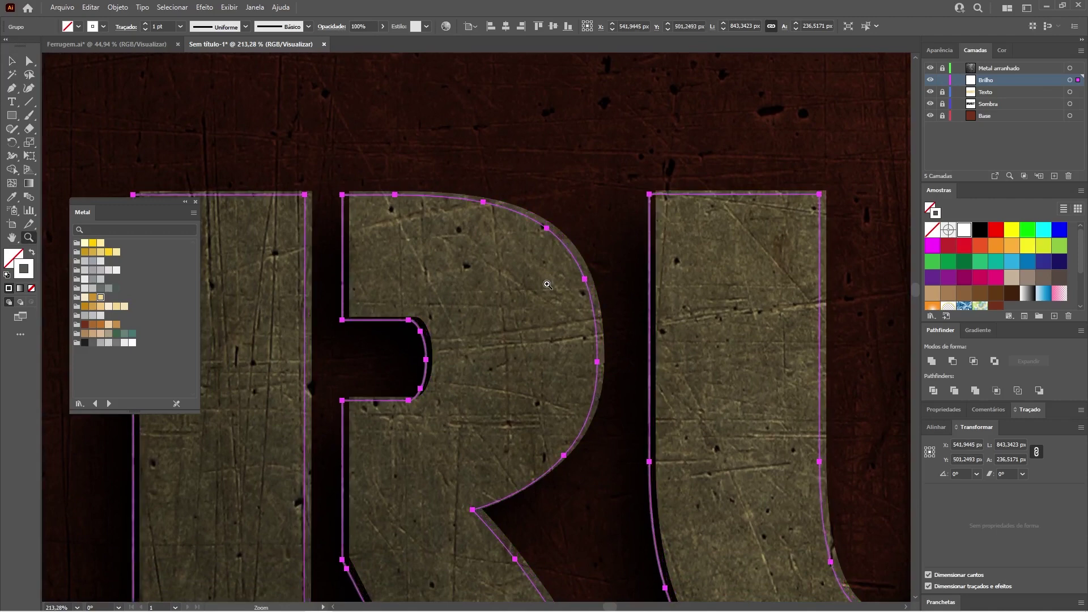
key(Right)
key(ctrl+shift+a)
Move the Brilho layer above the Metal arranhado layer.
key(a)
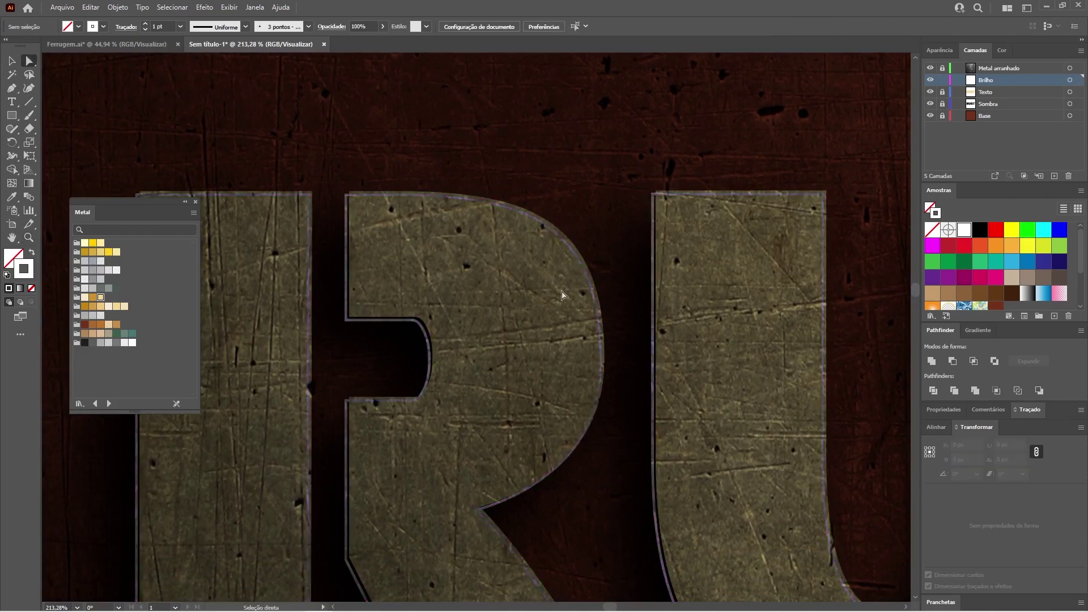
key(v)
drag(990, 83, 995, 66)
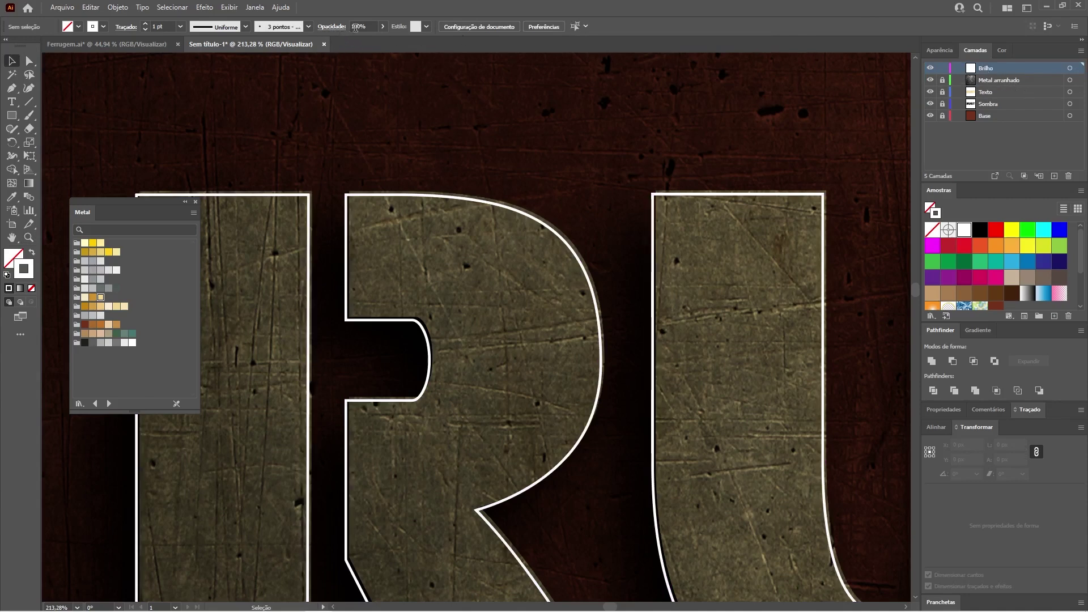
Try to set the white outline lettering's opacity to 50%.
click(334, 27)
click(337, 27)
text(50)
key(Return)
Set the white outline lettering's opacity to 30% and deselect it.
click(680, 196)
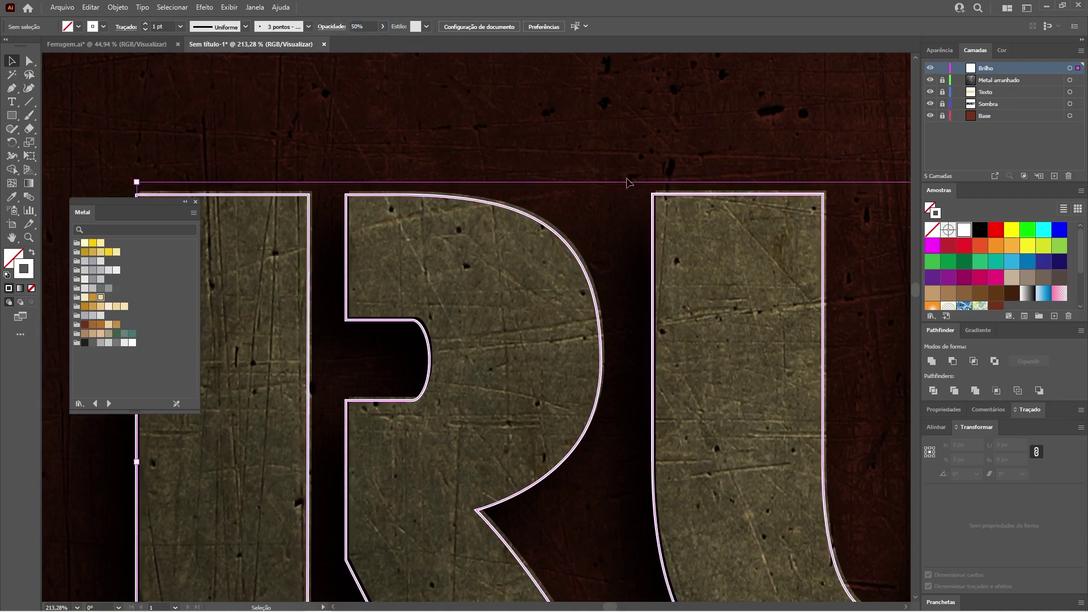
drag(370, 26, 339, 28)
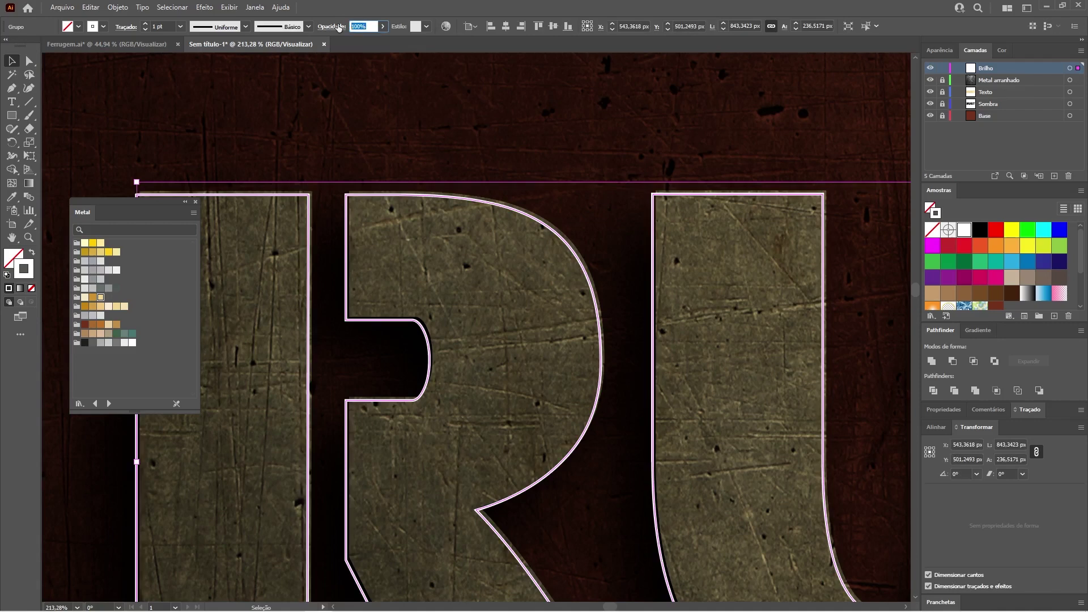
text(30)
key(Return)
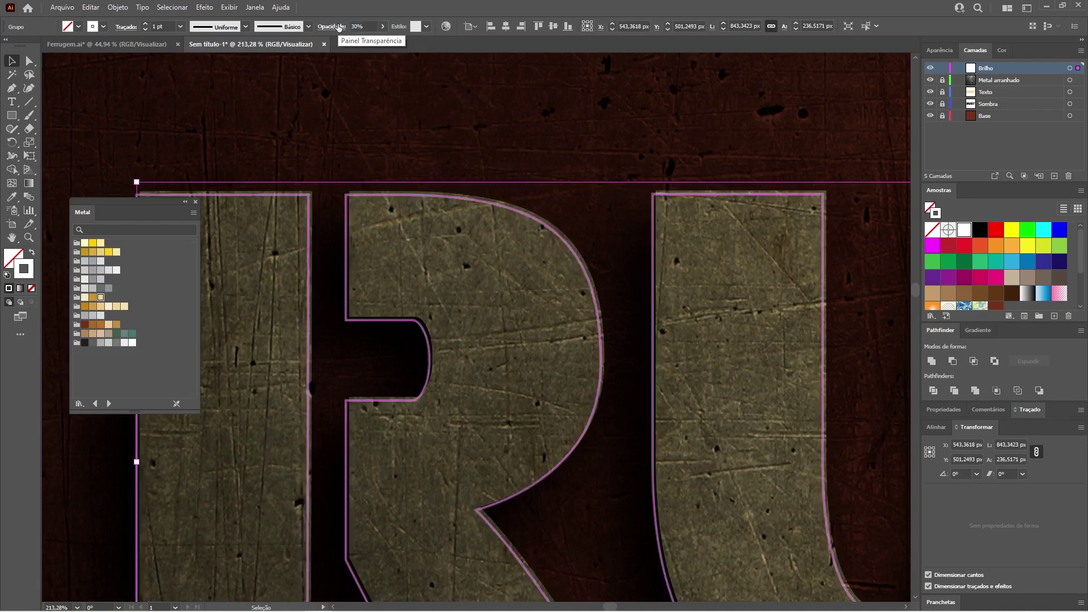
click(513, 139)
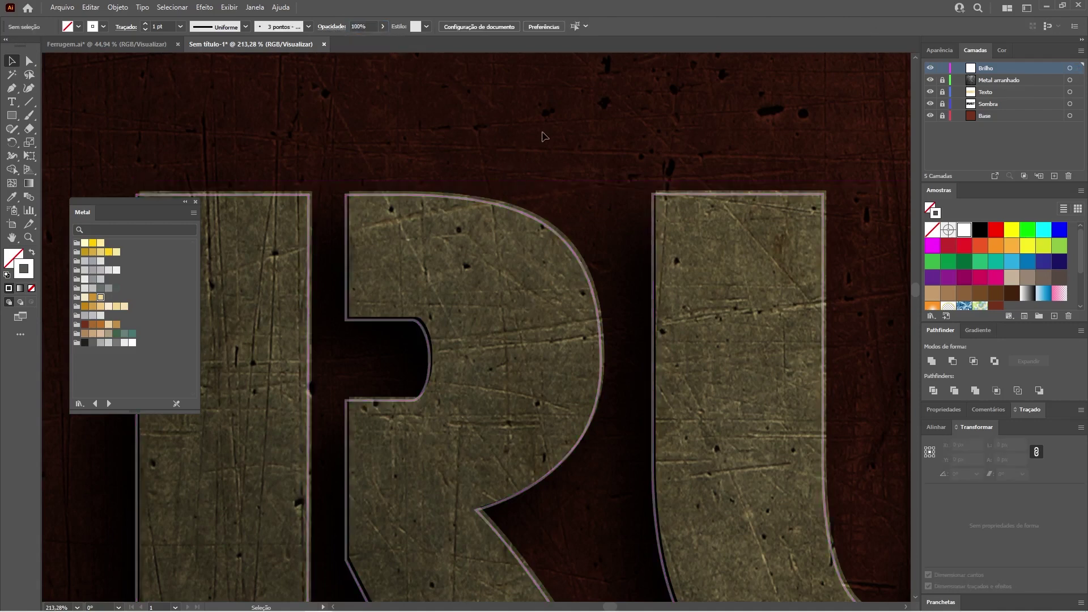
key(ctrl+minus)
key(ctrl+minus)
key(ctrl+0)
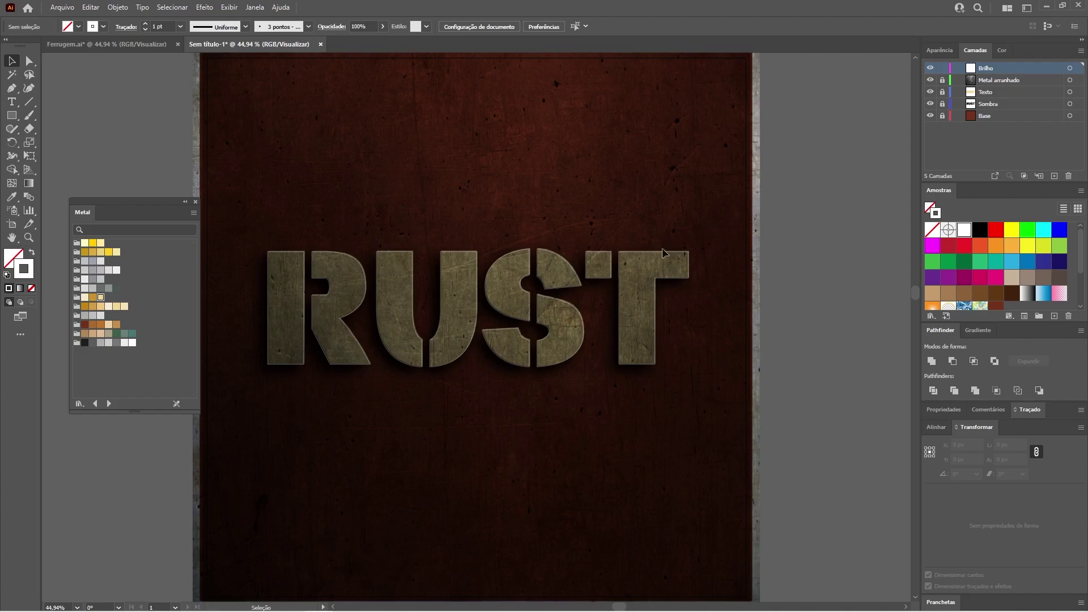
Delete the lower-left anchor point of the white outline around the R's stem.
key(z)
drag(296, 299, 484, 309)
click(29, 61)
key(space)
drag(456, 252, 510, 251)
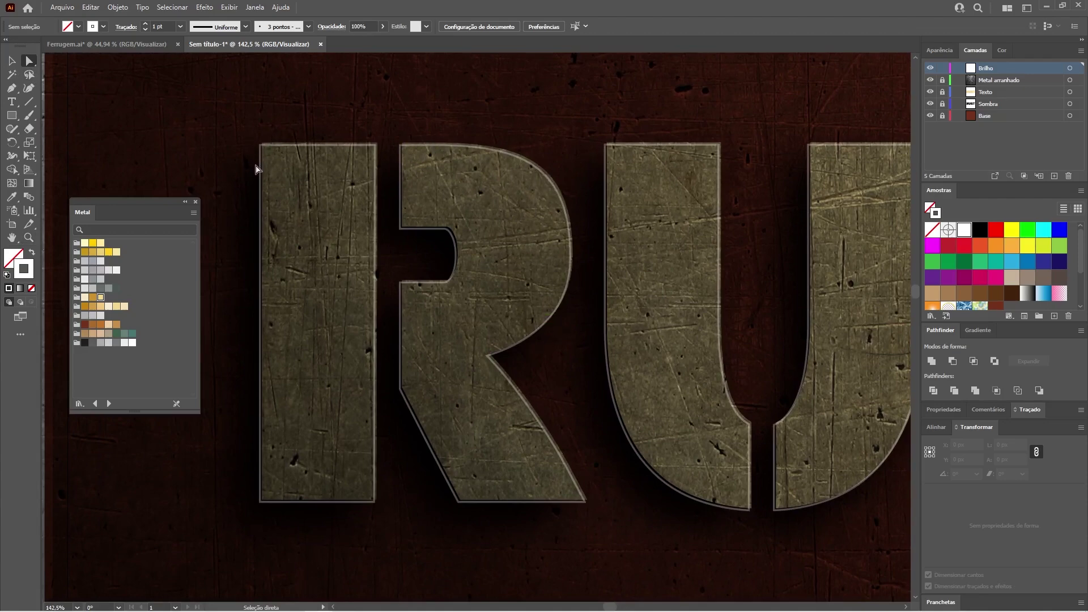
drag(246, 498, 298, 508)
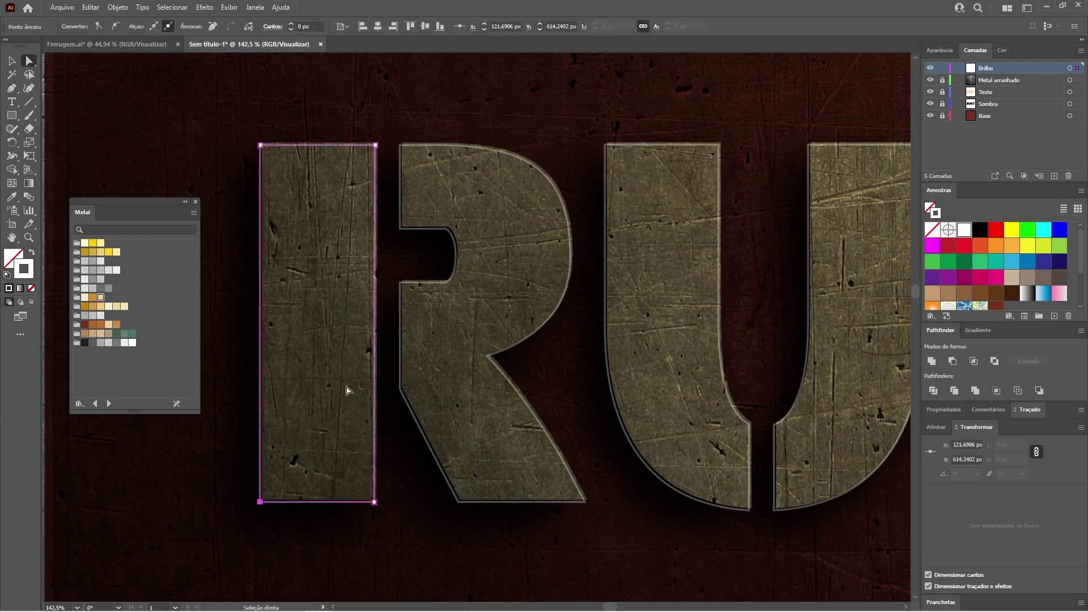
key(Delete)
click(579, 304)
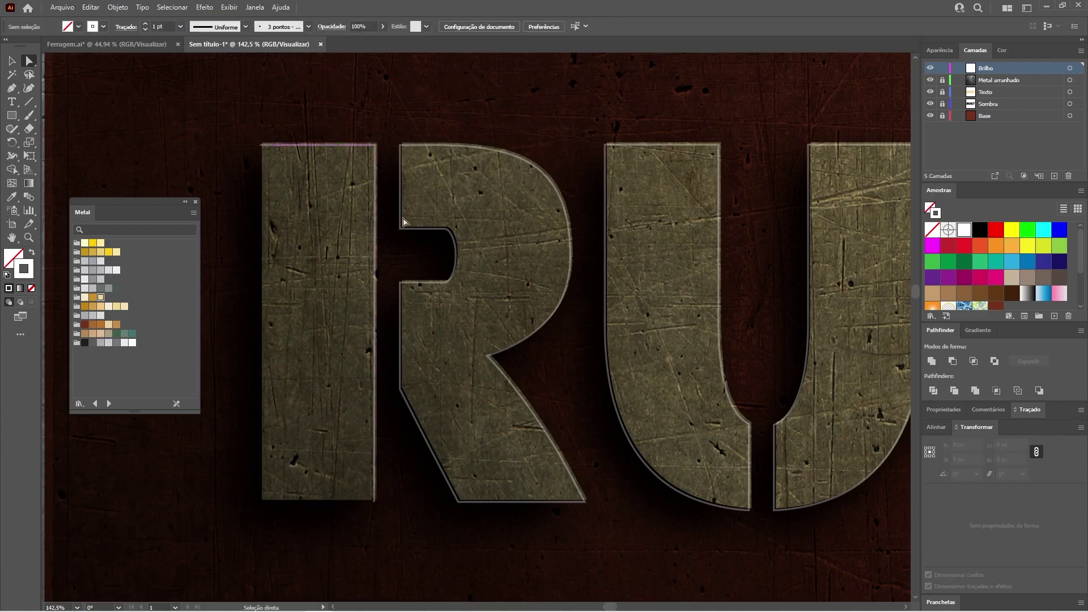
Delete the anchor points along the inner notch and lower-left edge of the outline around the R's bowl and leg.
drag(394, 221, 472, 293)
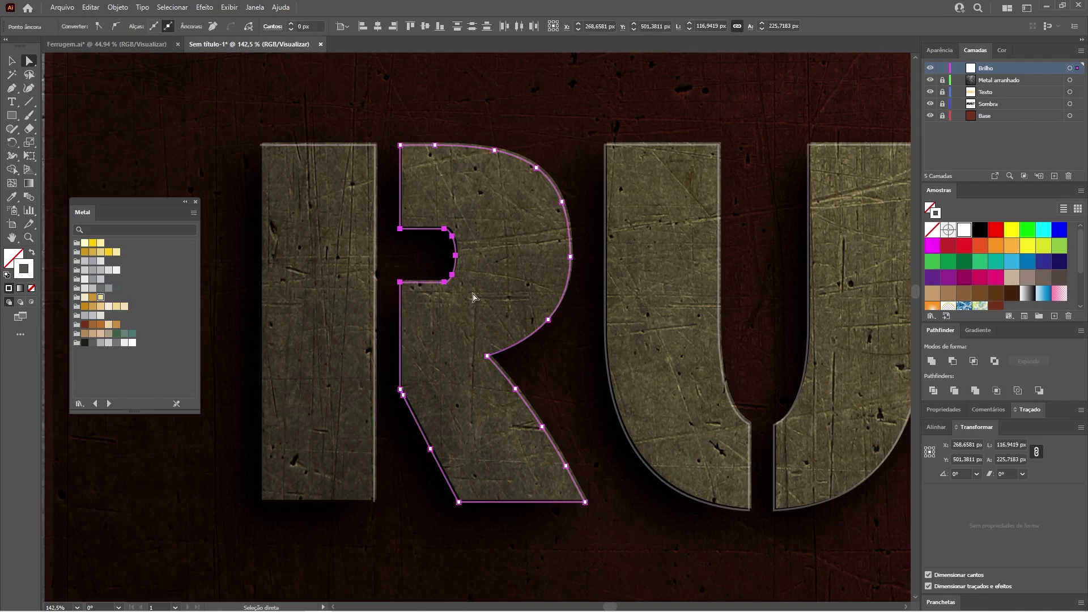
key(Delete)
drag(394, 382, 466, 527)
key(Delete)
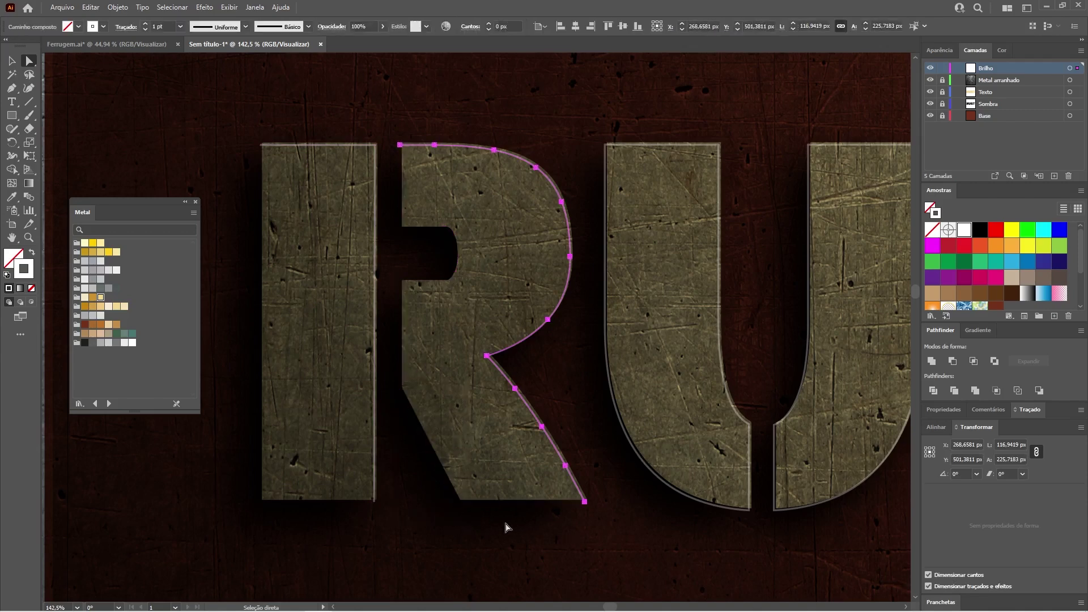
click(594, 526)
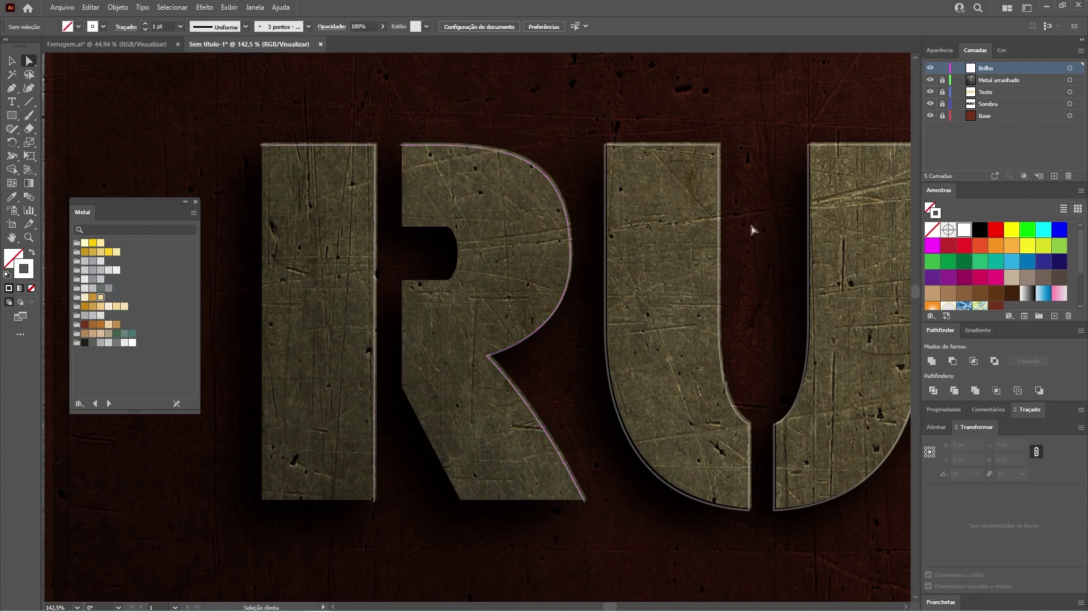
Delete the anchor points along the outer lower-left curve of the white outline around the U's left half.
drag(743, 305, 580, 295)
drag(469, 467, 499, 443)
drag(425, 295, 496, 443)
key(Delete)
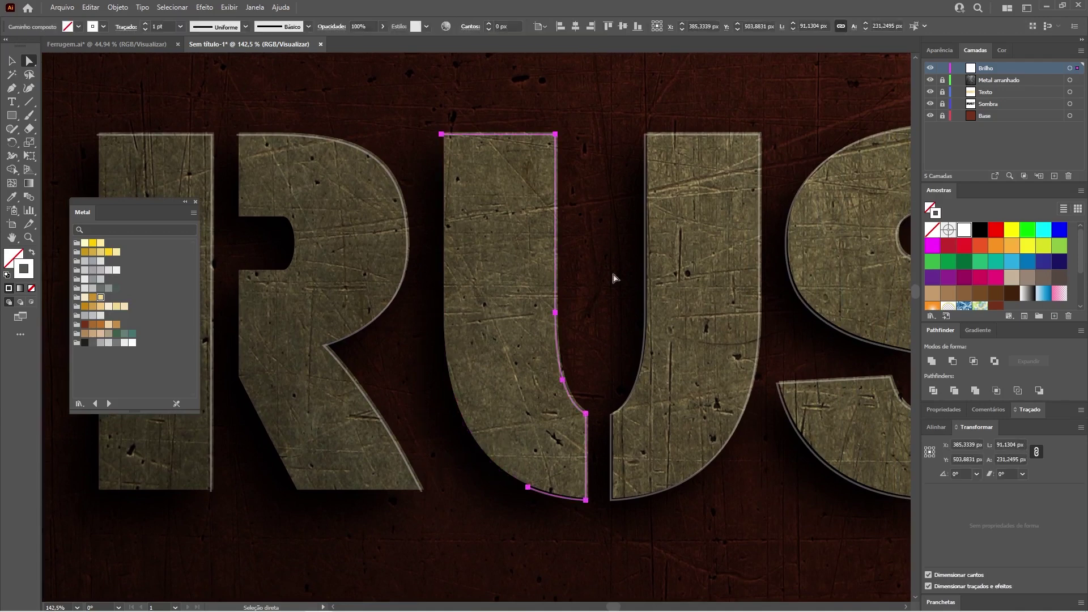
drag(515, 455, 533, 509)
key(Delete)
click(628, 113)
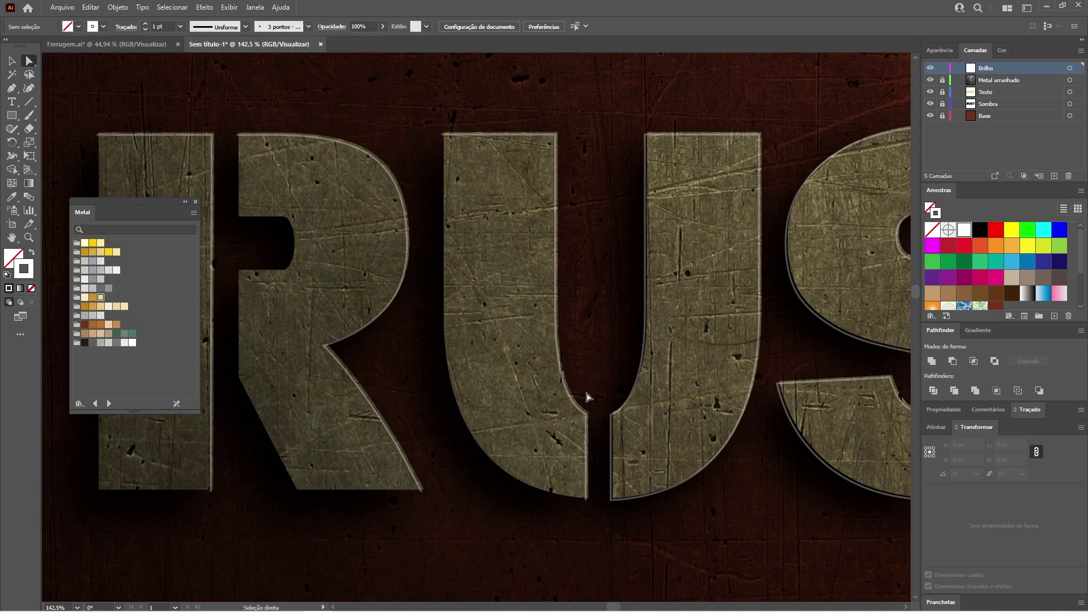
Delete the inner-edge anchor points of the white outline around the U's right half and deselect it.
click(650, 426)
key(Delete)
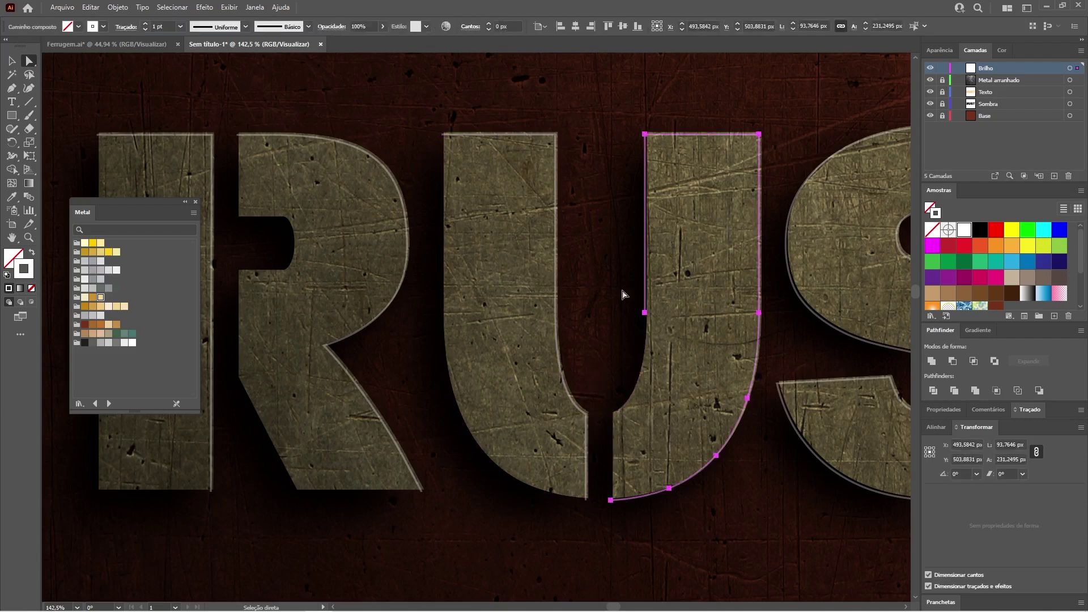
drag(622, 291, 669, 321)
key(Delete)
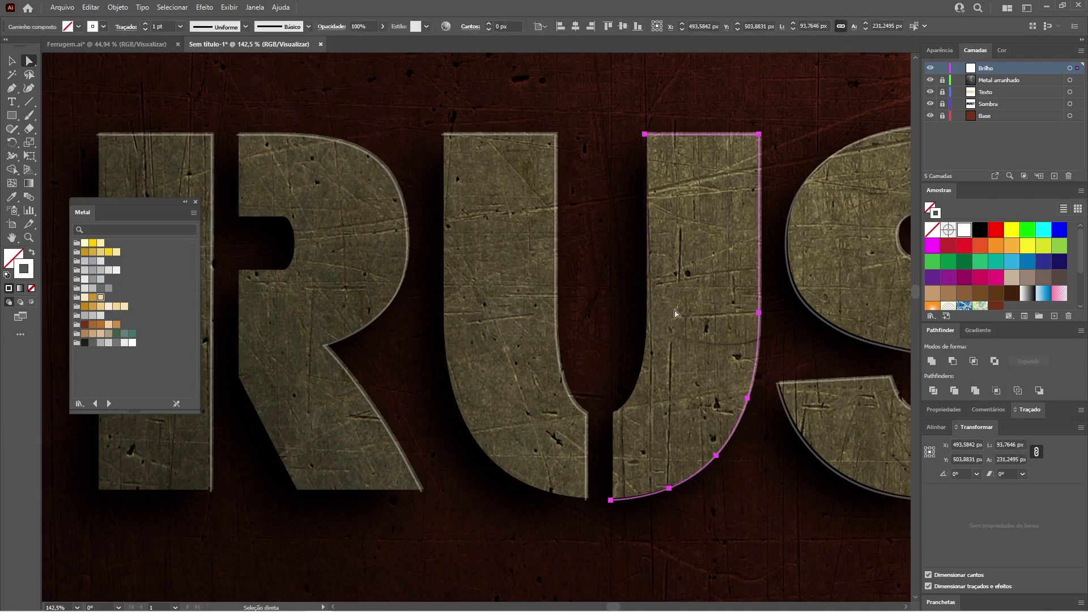
key(ctrl+0)
click(795, 131)
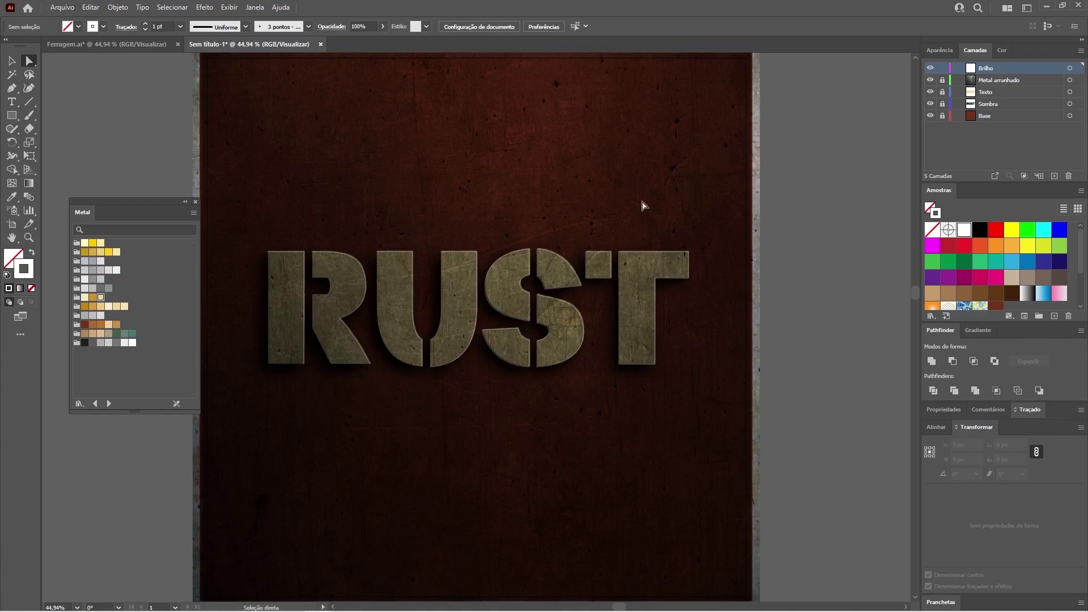
Apply the elliptical variable width profile, tapered at both ends, to the white outline lettering's stroke and deselect it.
key(z)
drag(340, 324, 552, 343)
key(space)
drag(575, 260, 640, 338)
key(v)
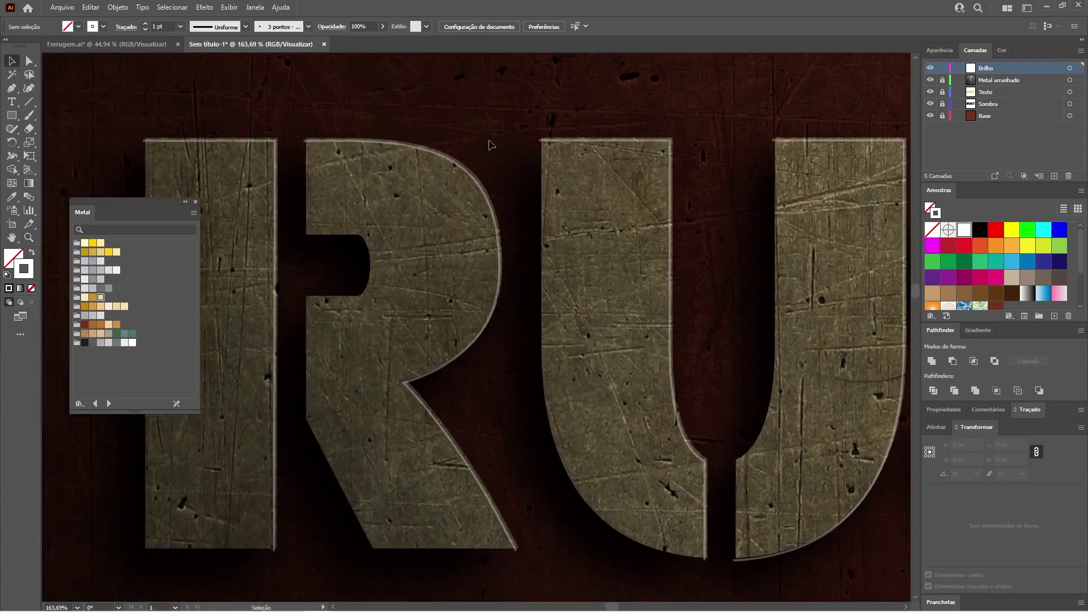
click(455, 166)
click(251, 108)
click(276, 157)
click(245, 26)
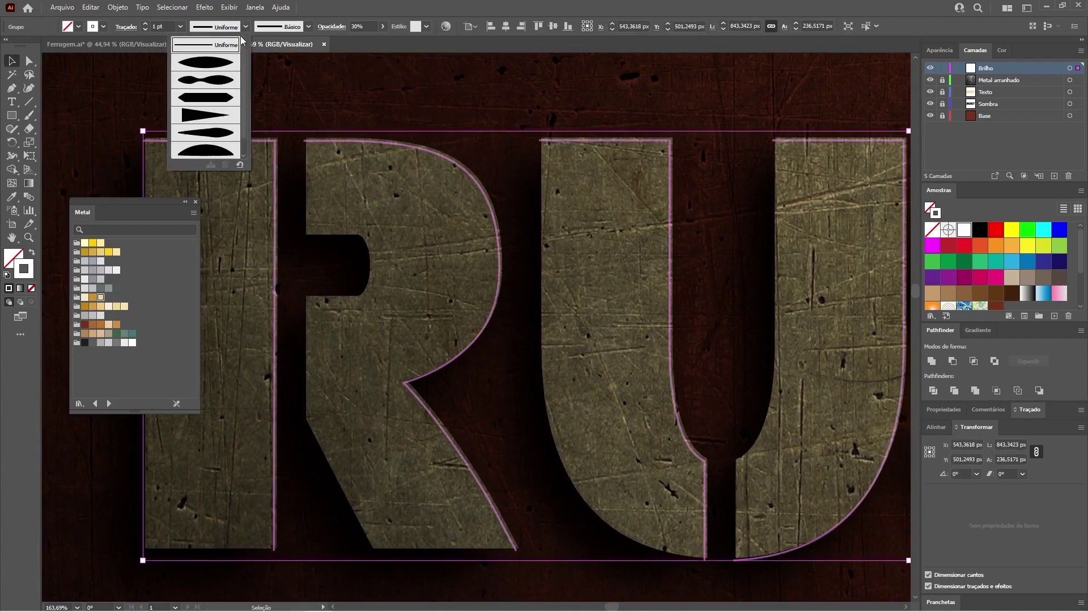
click(208, 67)
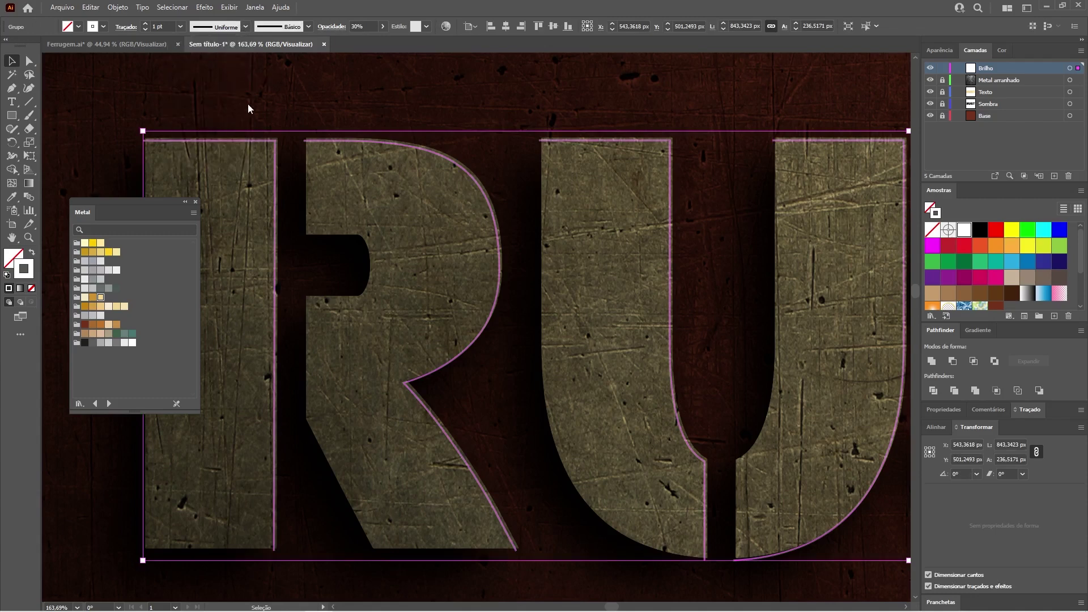
click(272, 116)
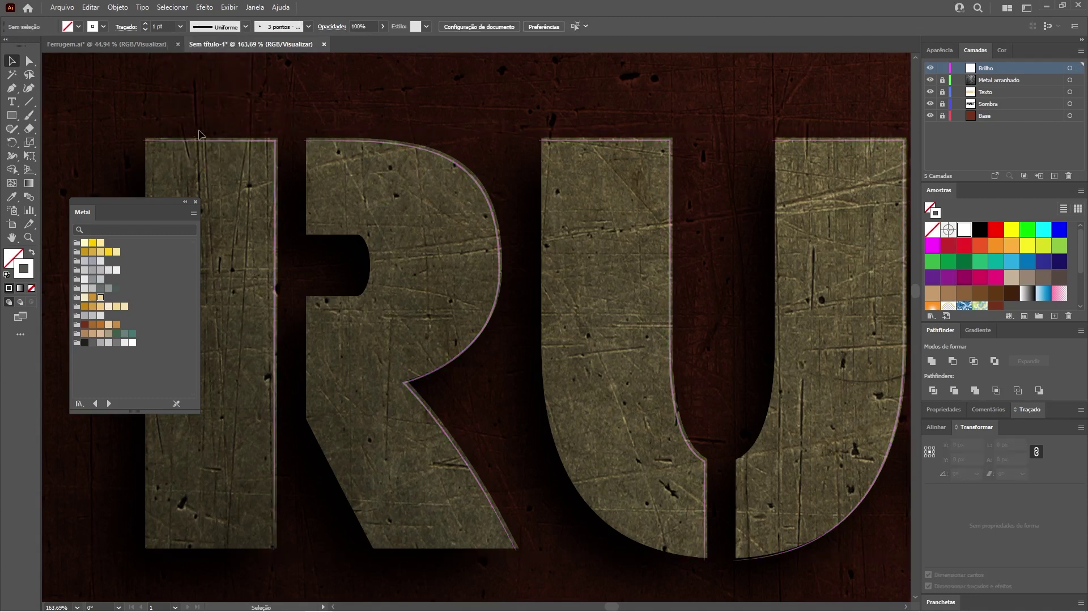
Delete the outline segment beneath the R's bowl, just above the notch where the leg begins.
click(31, 61)
click(443, 366)
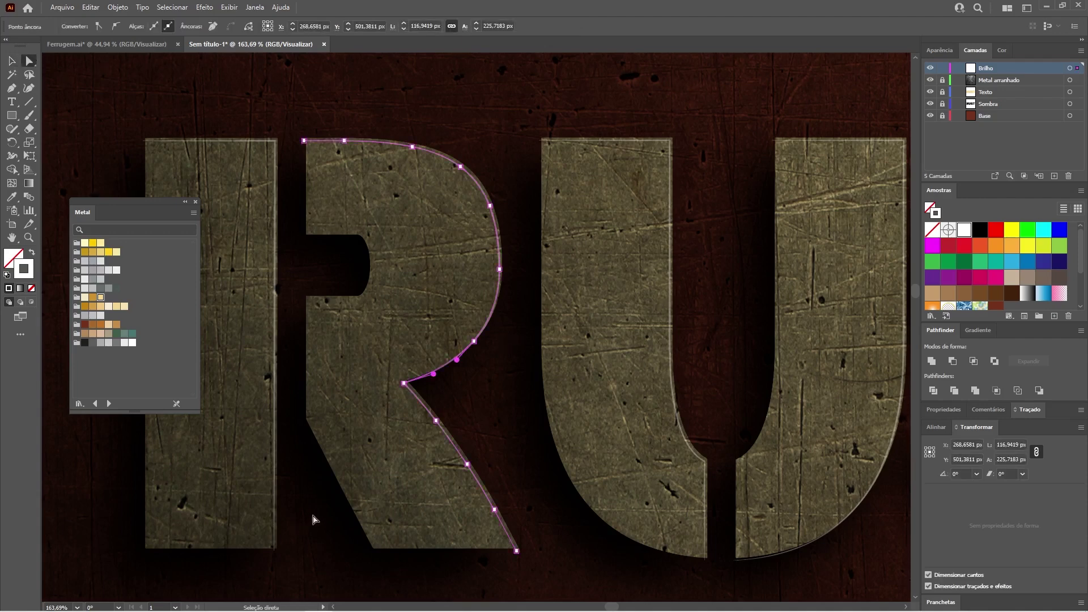
click(435, 374)
click(437, 374)
key(Delete)
click(498, 386)
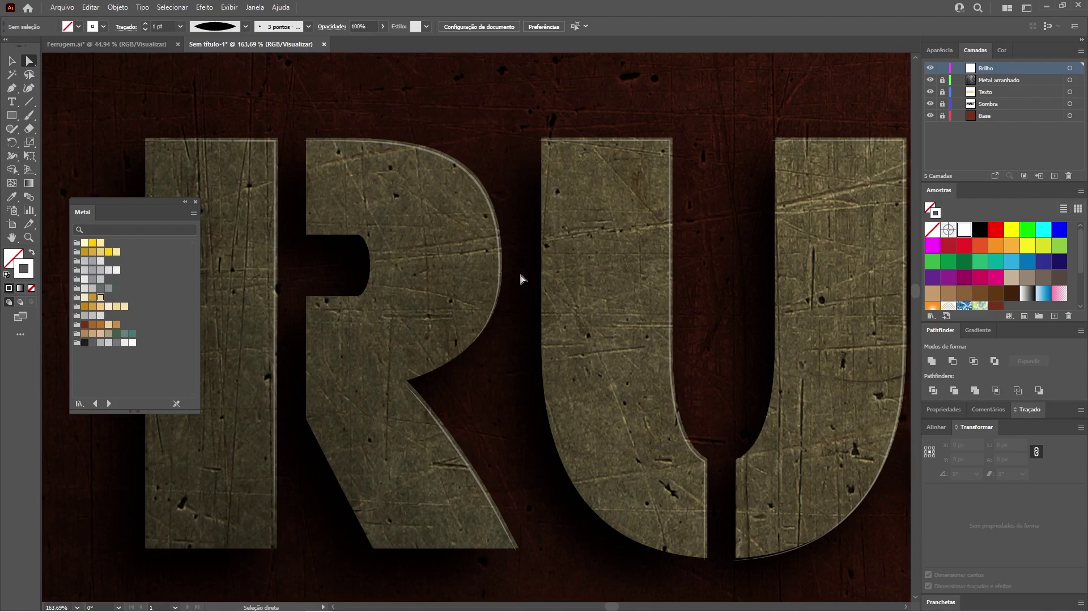
Draw an open black-stroked path along the left and bottom edges of the R's stem, about 63 by 219 px.
key(ctrl+minus)
key(ctrl+minus)
key(ctrl+minus)
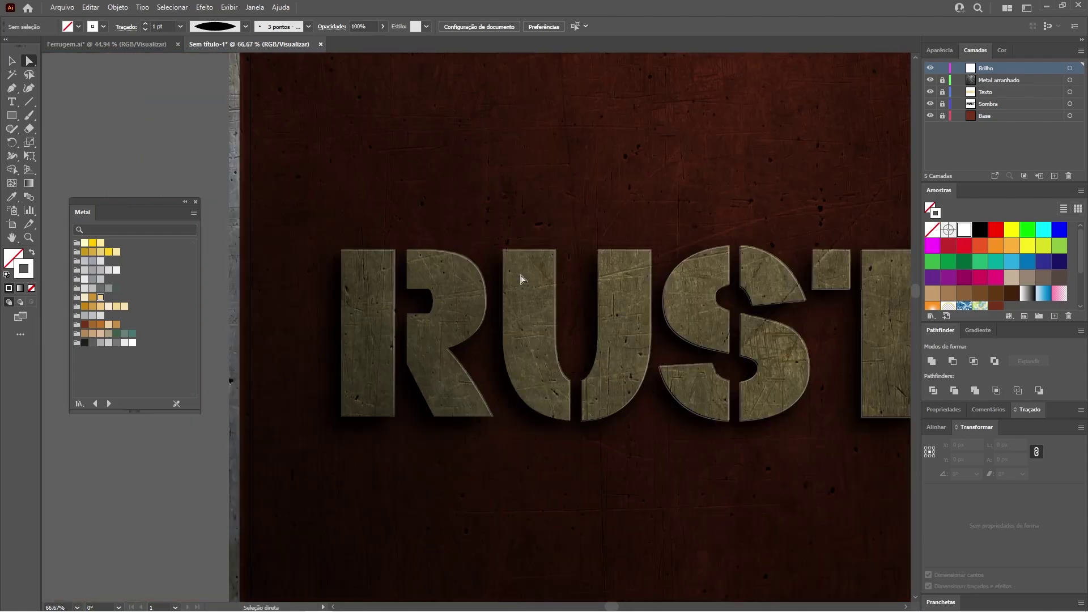
key(z)
drag(361, 366, 468, 400)
key(space)
drag(587, 283, 553, 318)
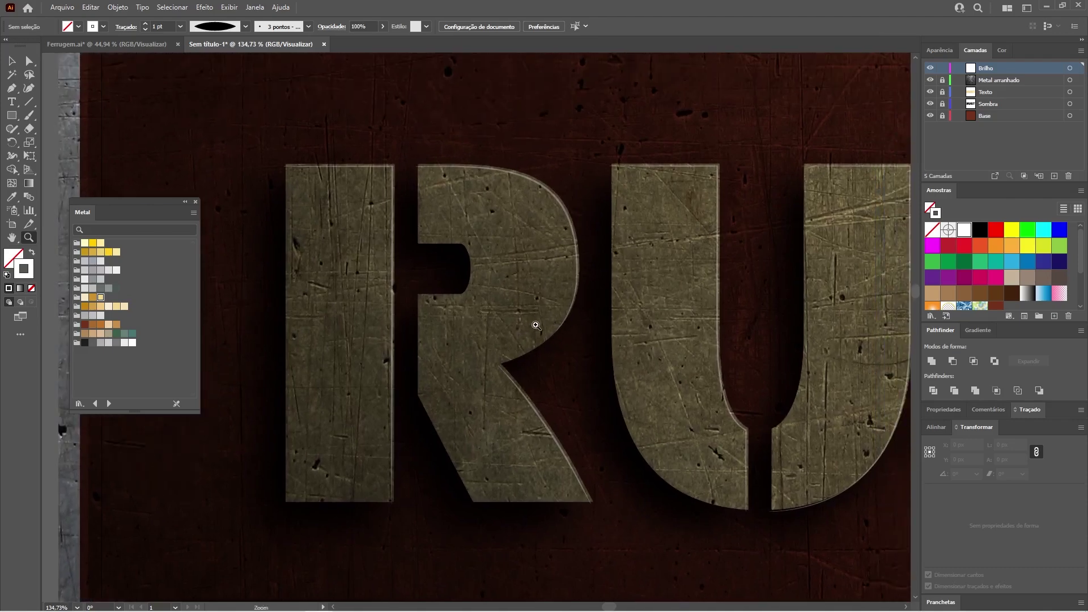
key(x)
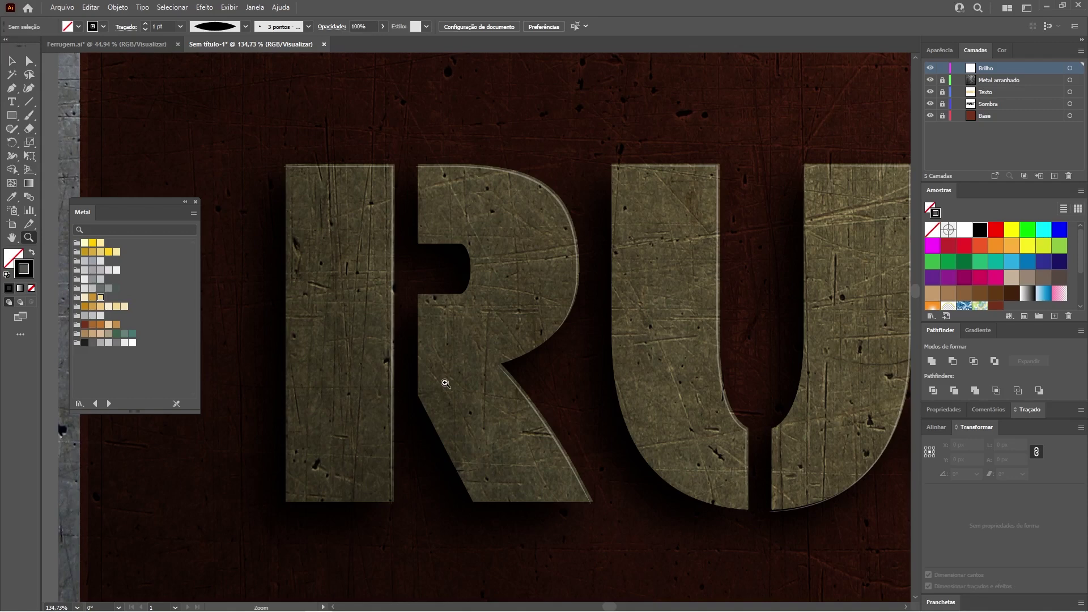
key(p)
click(287, 171)
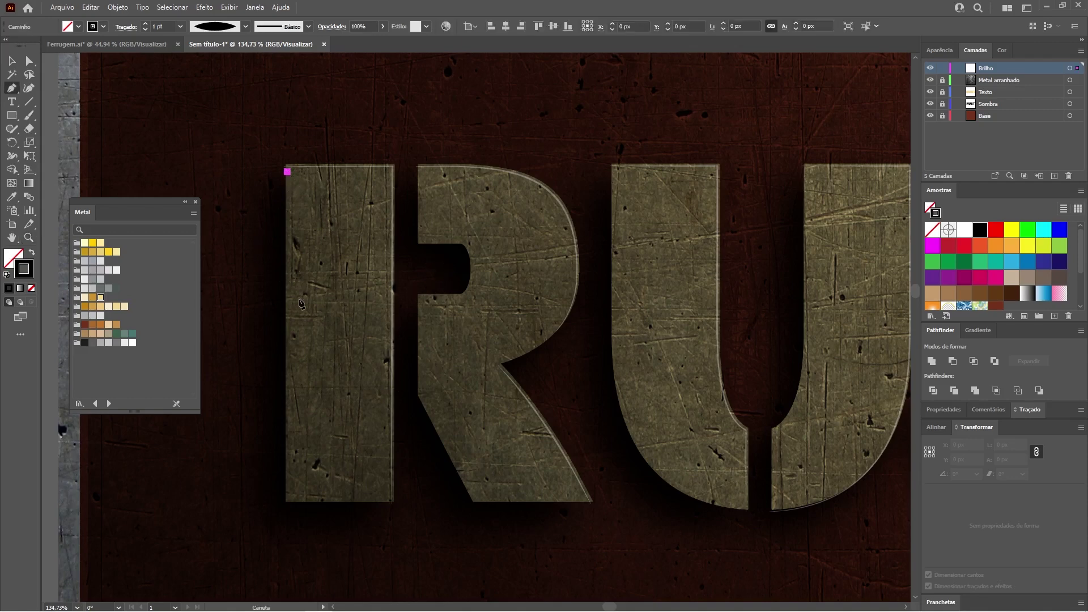
click(289, 500)
click(382, 499)
key(v)
drag(242, 492, 312, 515)
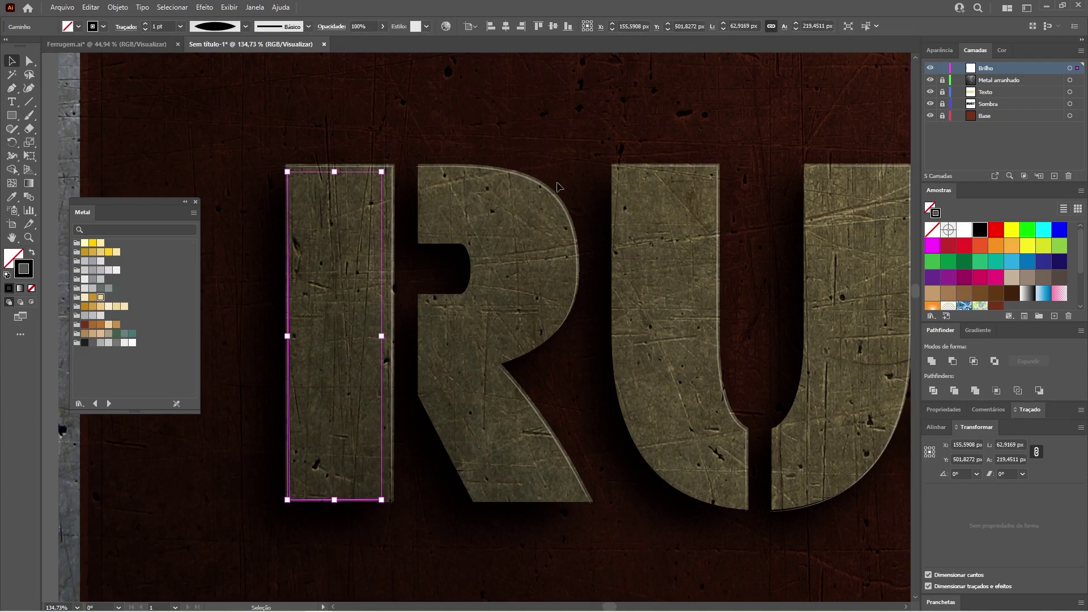
click(256, 486)
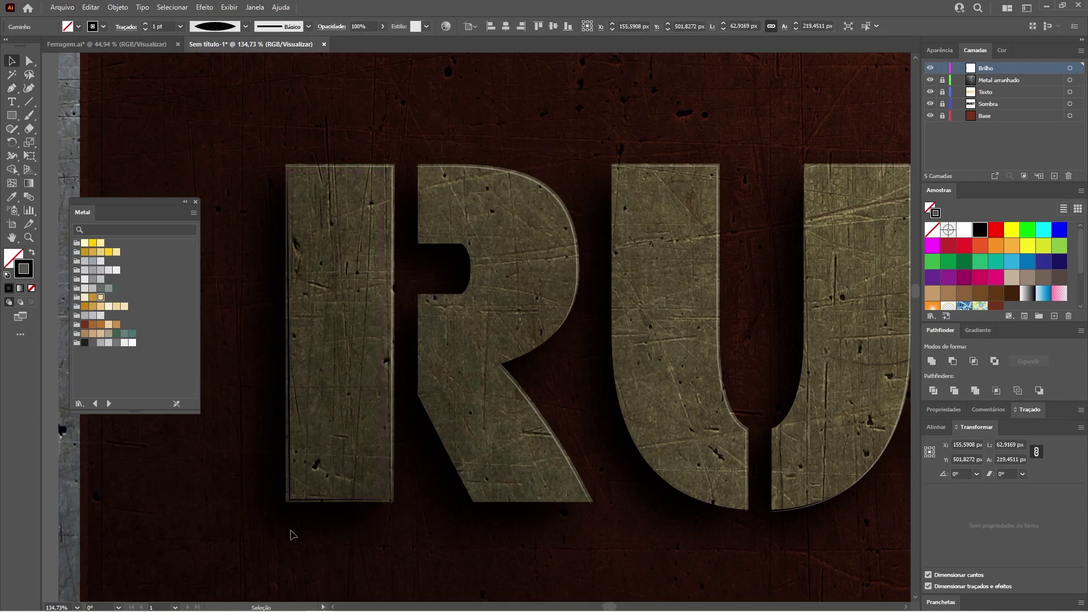
Set the black path's stroke weight to 4 pt and apply a Gaussian Blur with a radius of 10 pixels.
drag(265, 490, 316, 510)
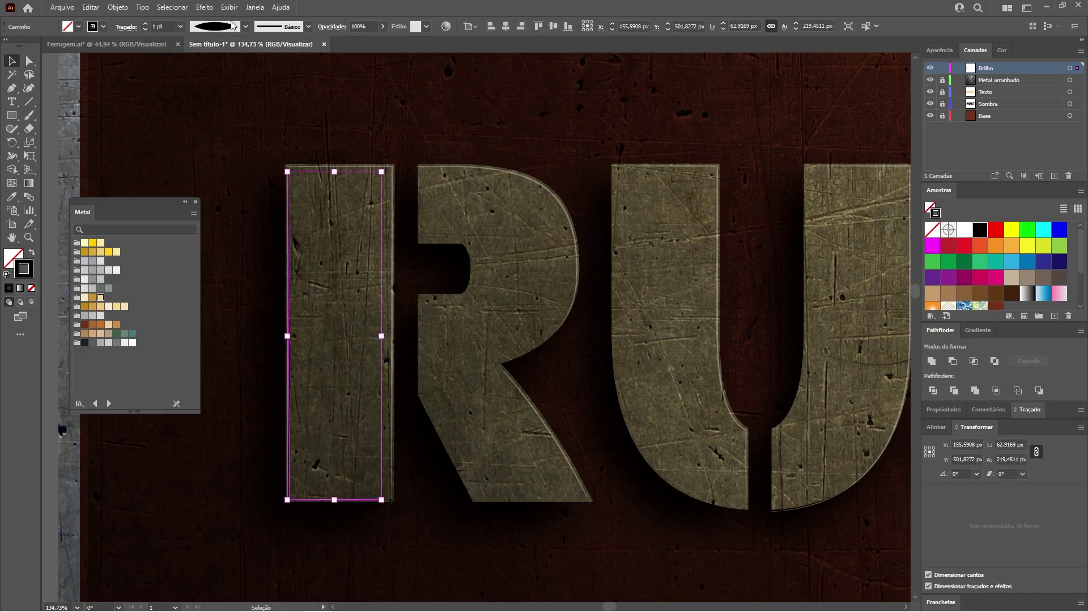
click(146, 24)
click(146, 24)
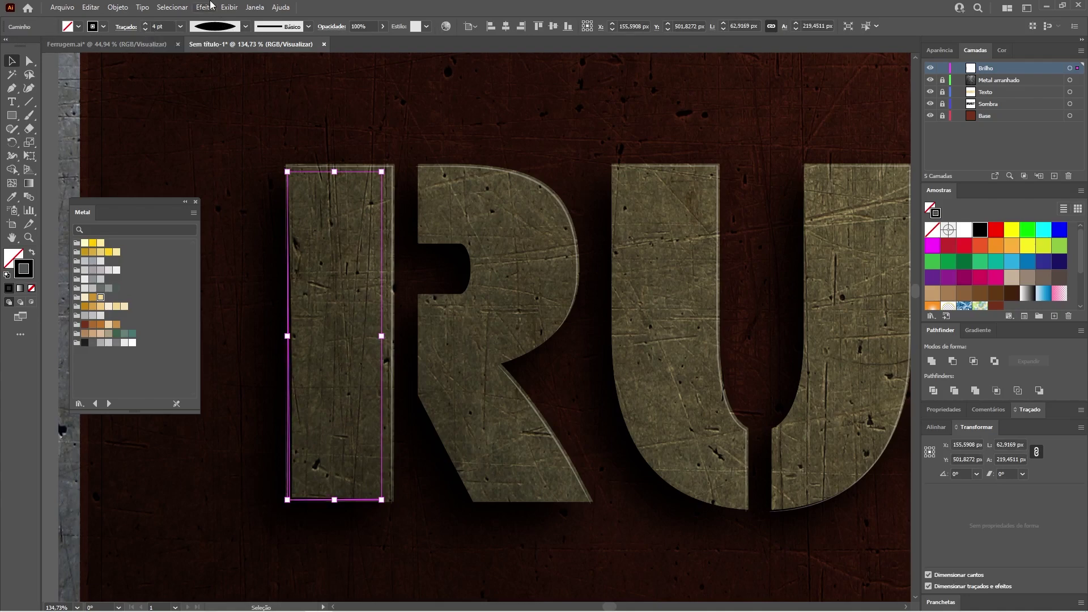
click(210, 7)
click(231, 32)
click(394, 248)
text(15)
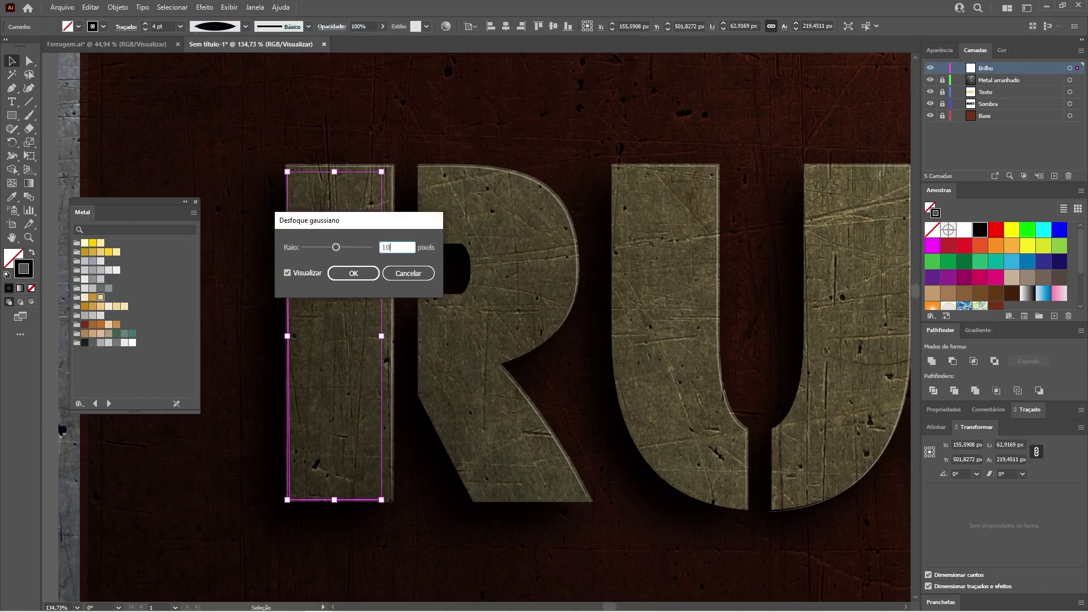
key(Return)
click(439, 102)
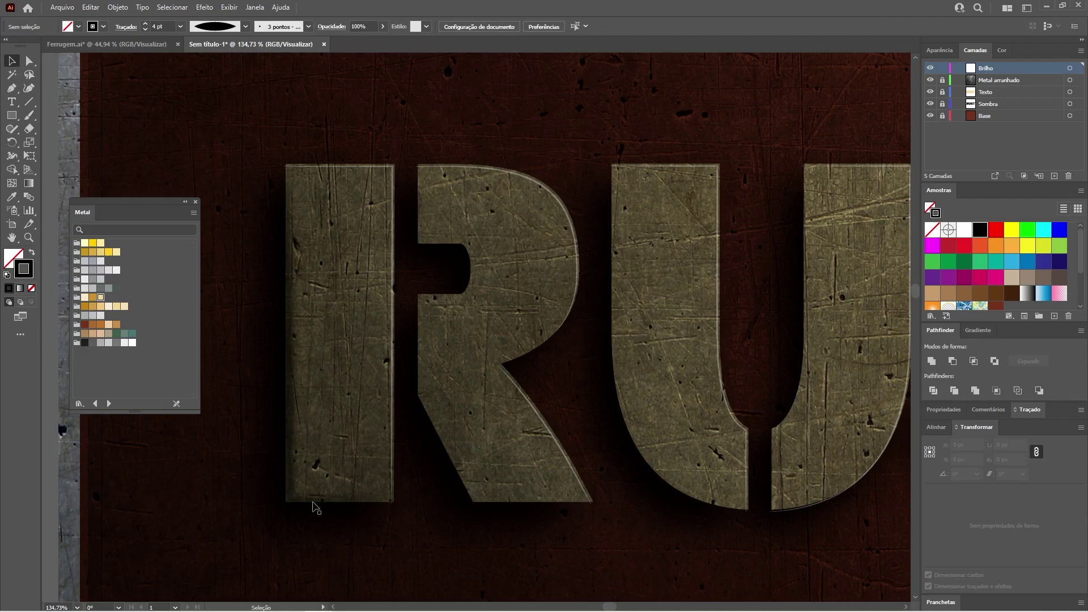
Select the black-and-white grunge texture nearest the artboard and open the Image Trace (Traçado da imagem) settings.
key(ctrl+0)
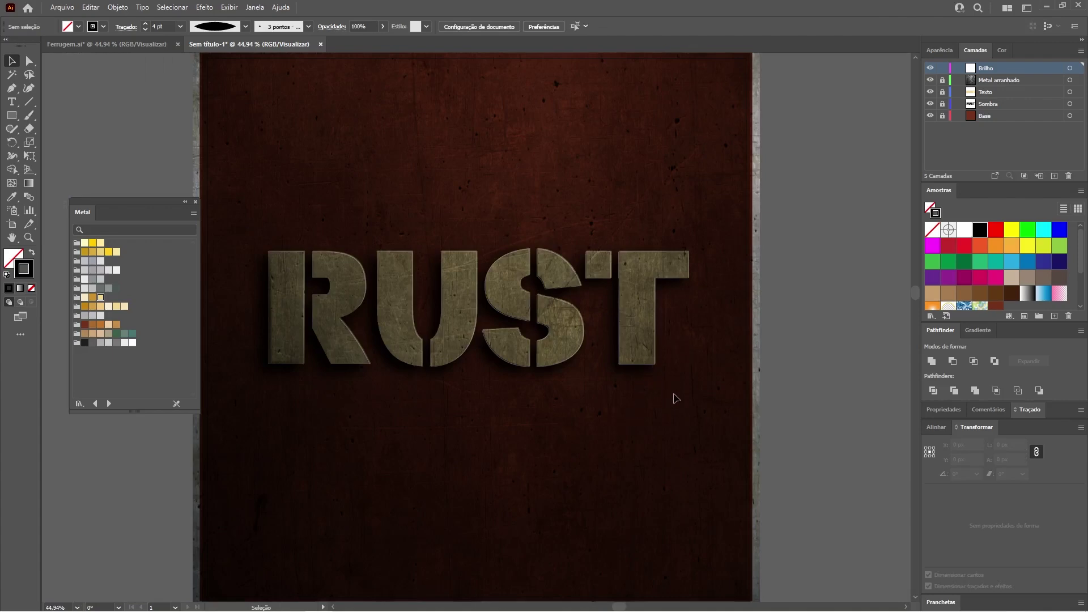
key(ctrl+minus)
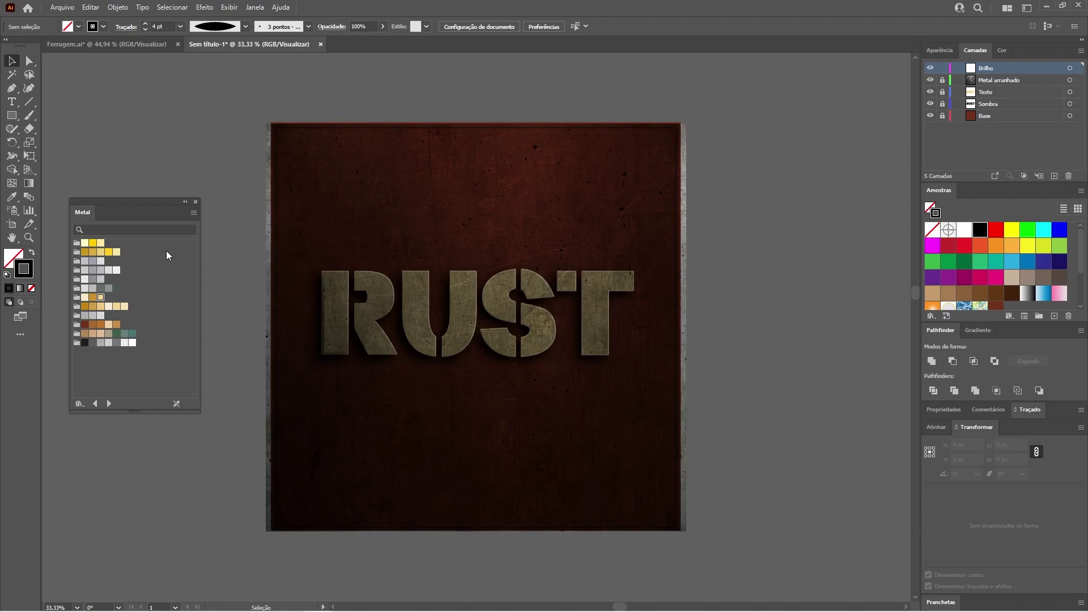
drag(130, 205, 324, 235)
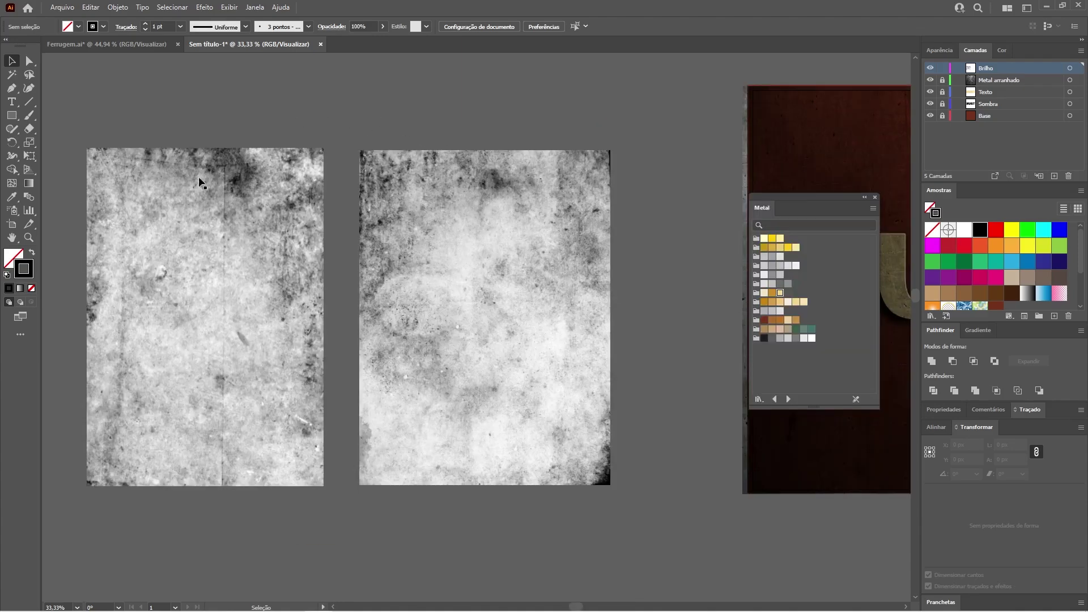
click(396, 182)
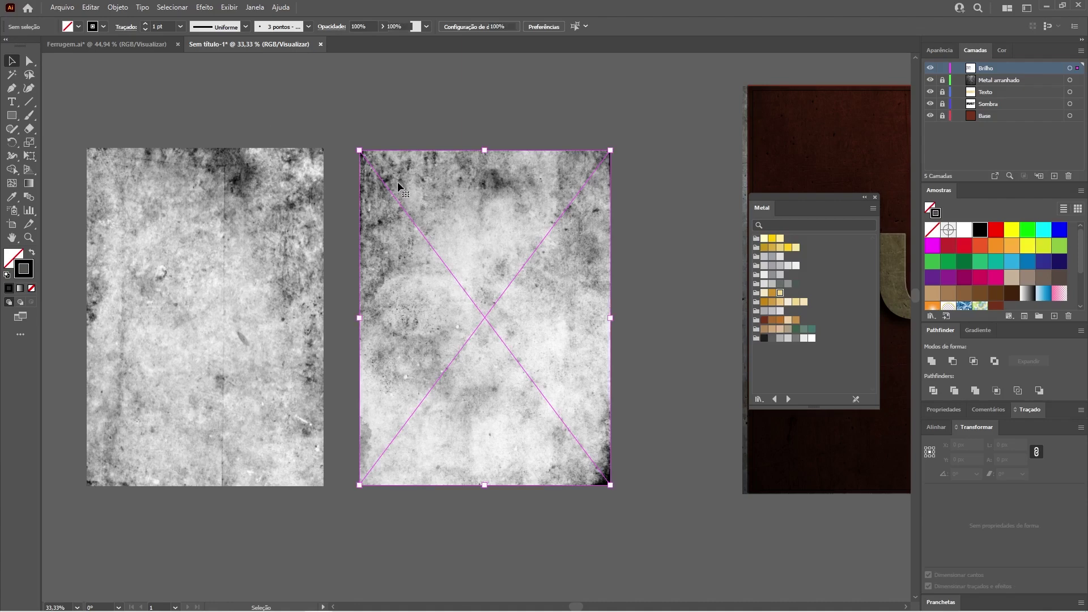
click(385, 111)
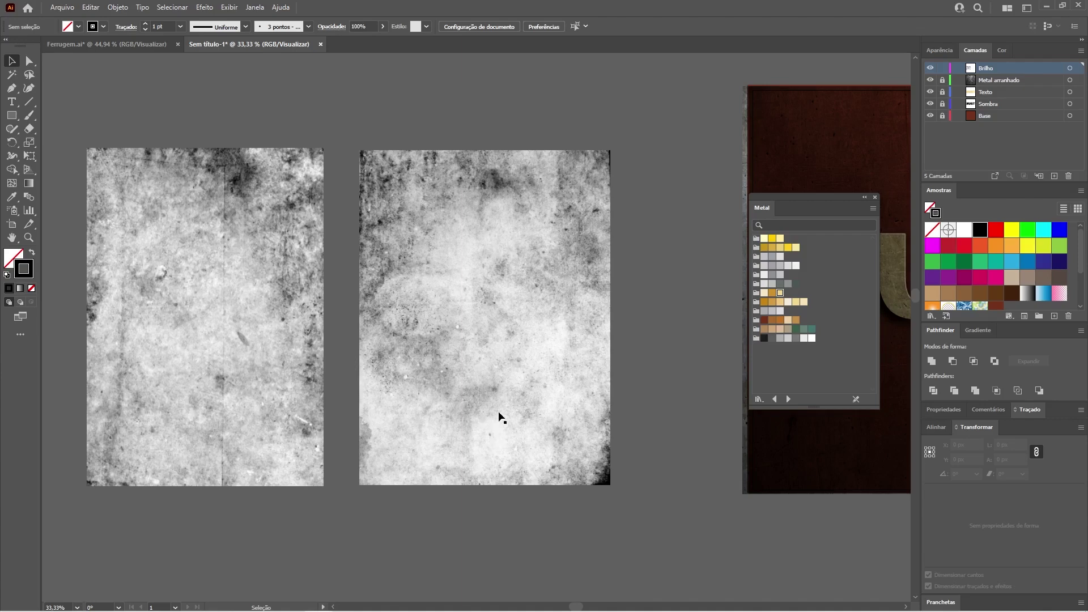
click(506, 234)
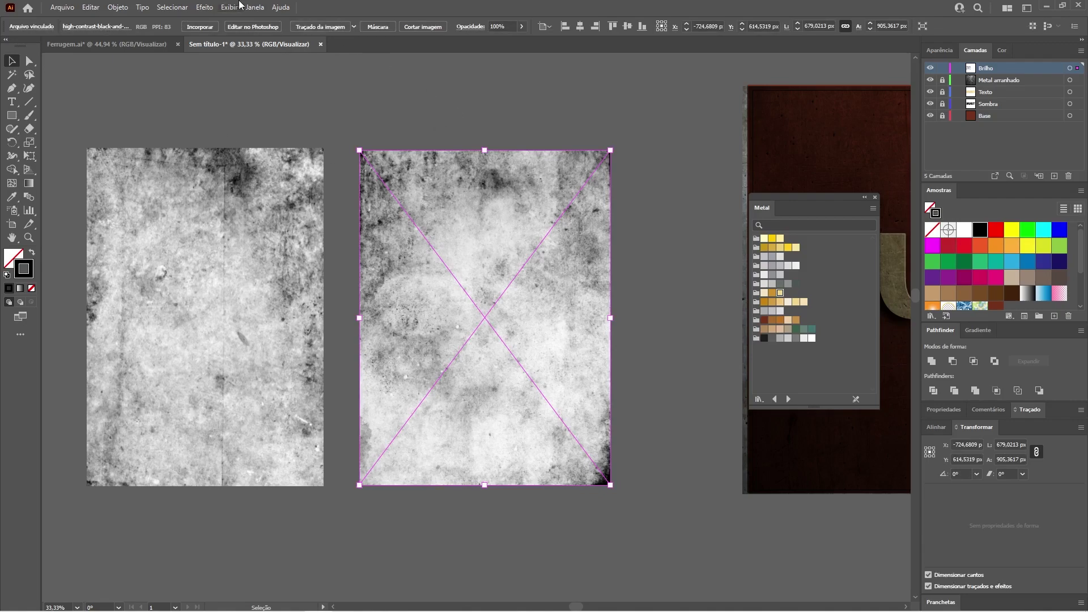
click(256, 11)
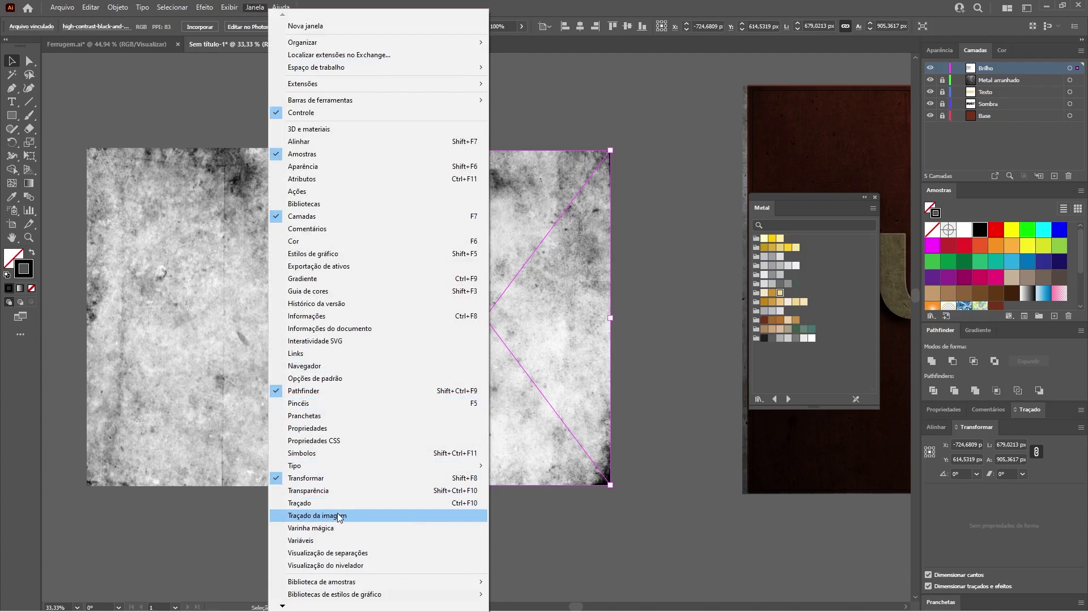
click(480, 8)
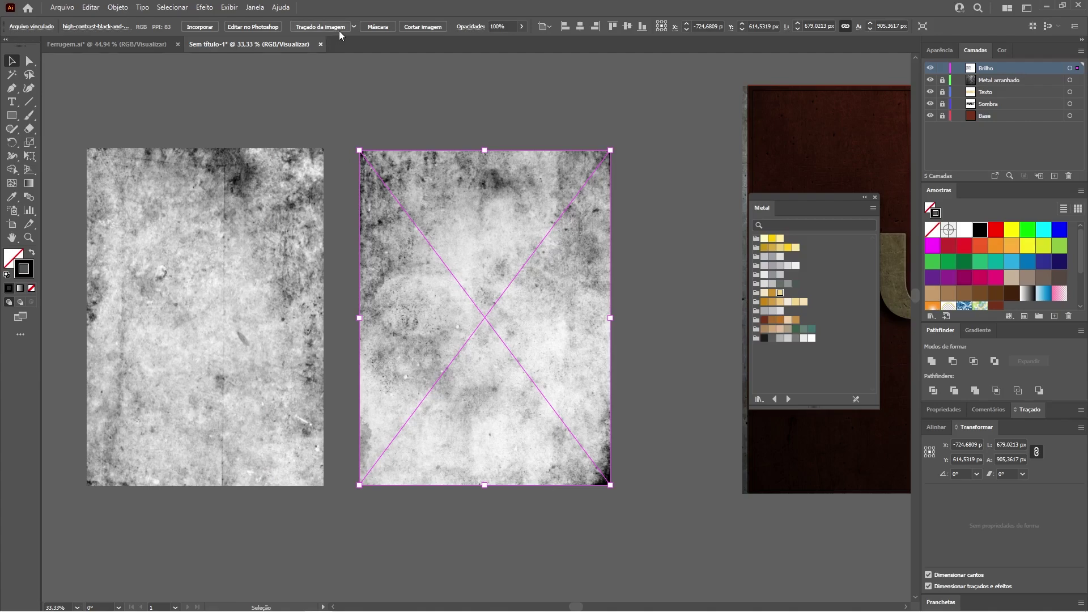
click(255, 8)
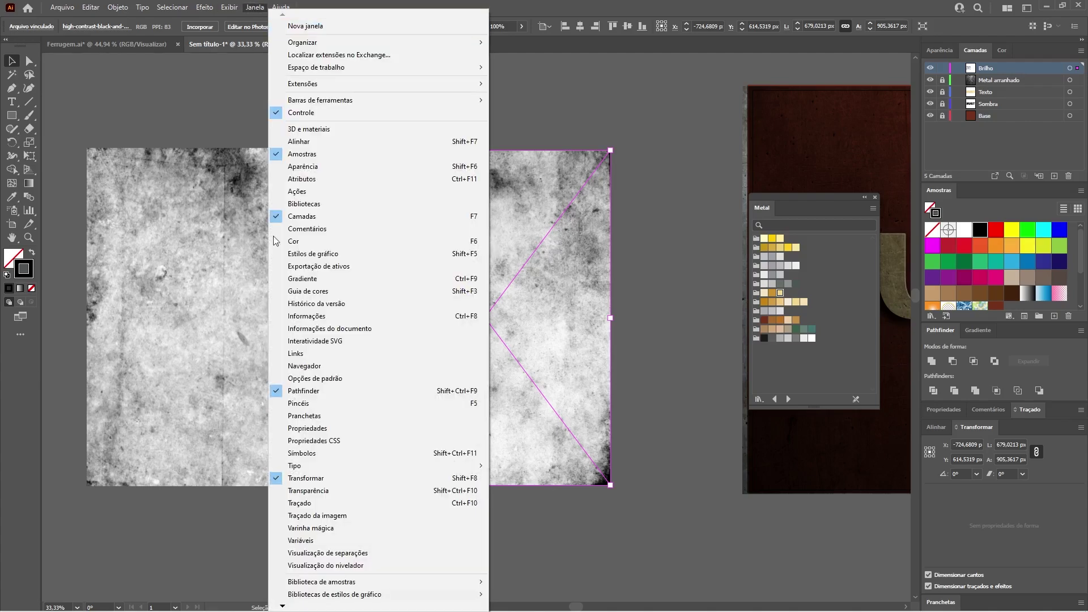
click(347, 515)
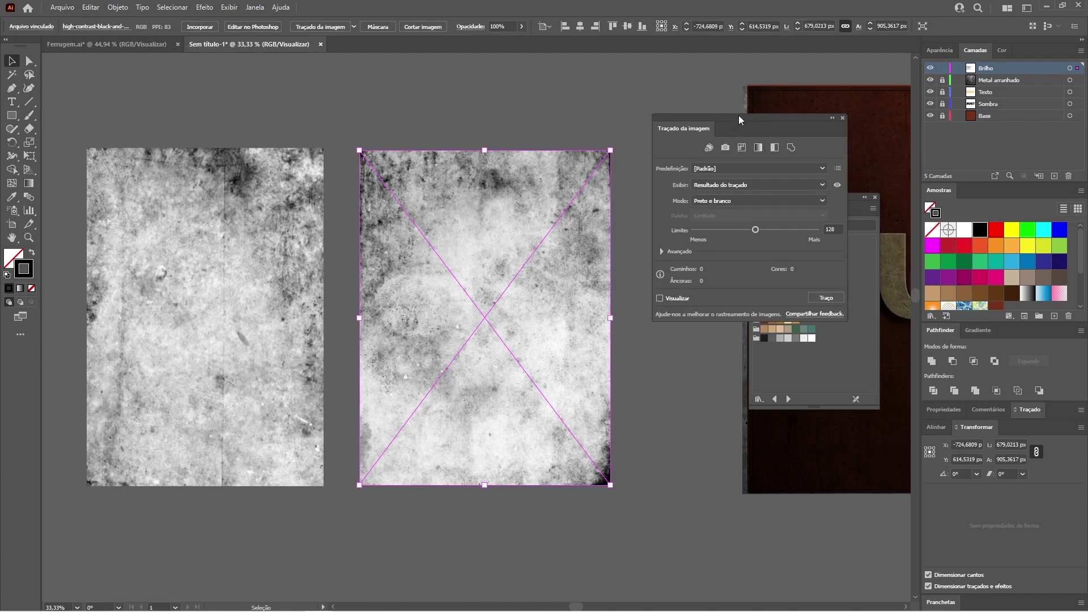
drag(738, 115, 710, 112)
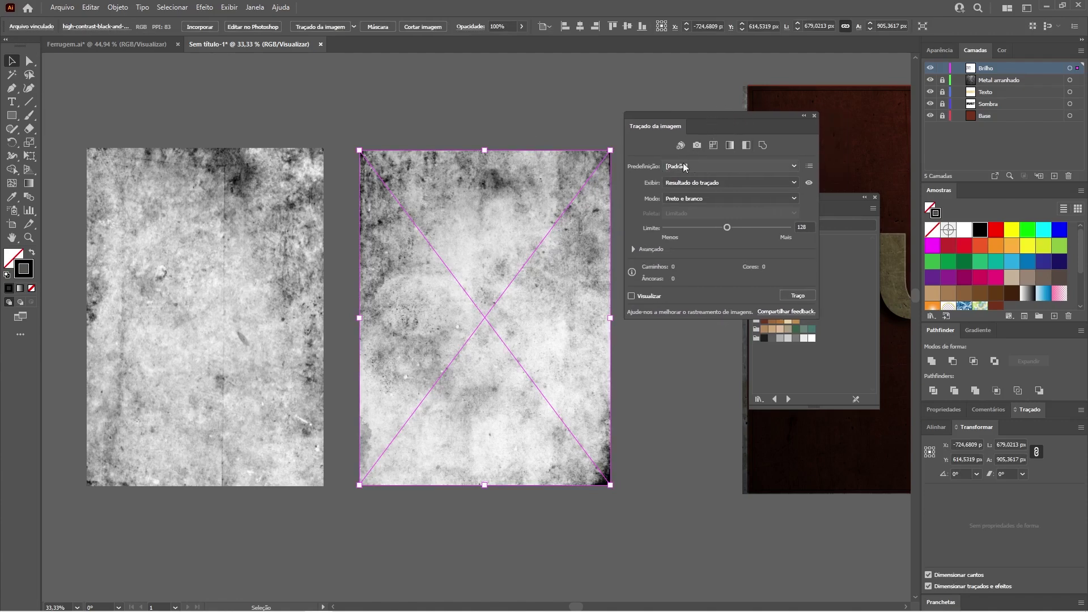
Trace the grunge texture with the "3 cores" preset and expand the result into editable paths.
click(733, 167)
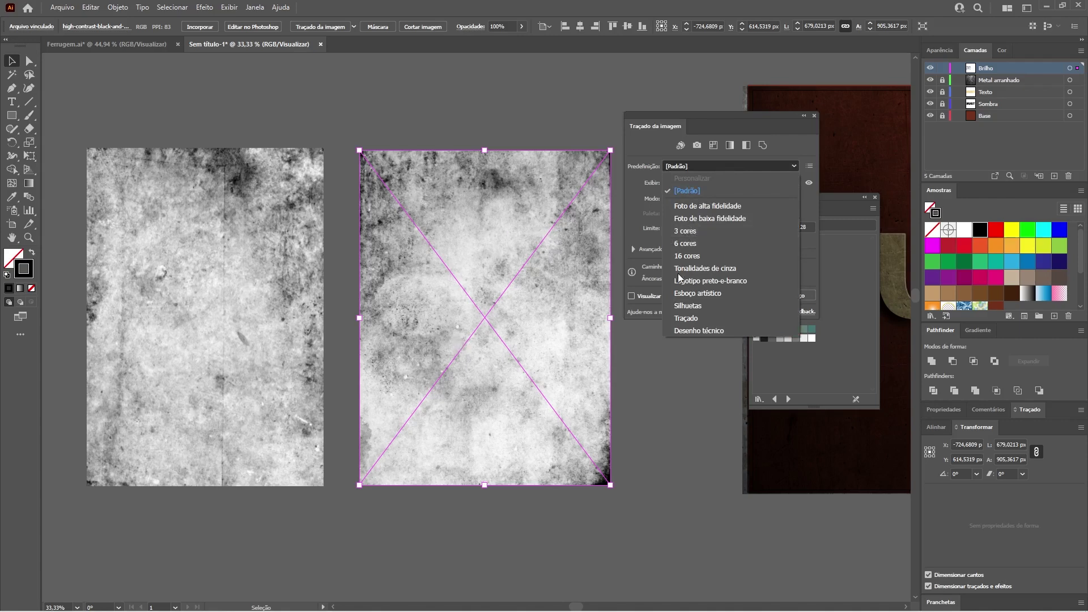
click(692, 233)
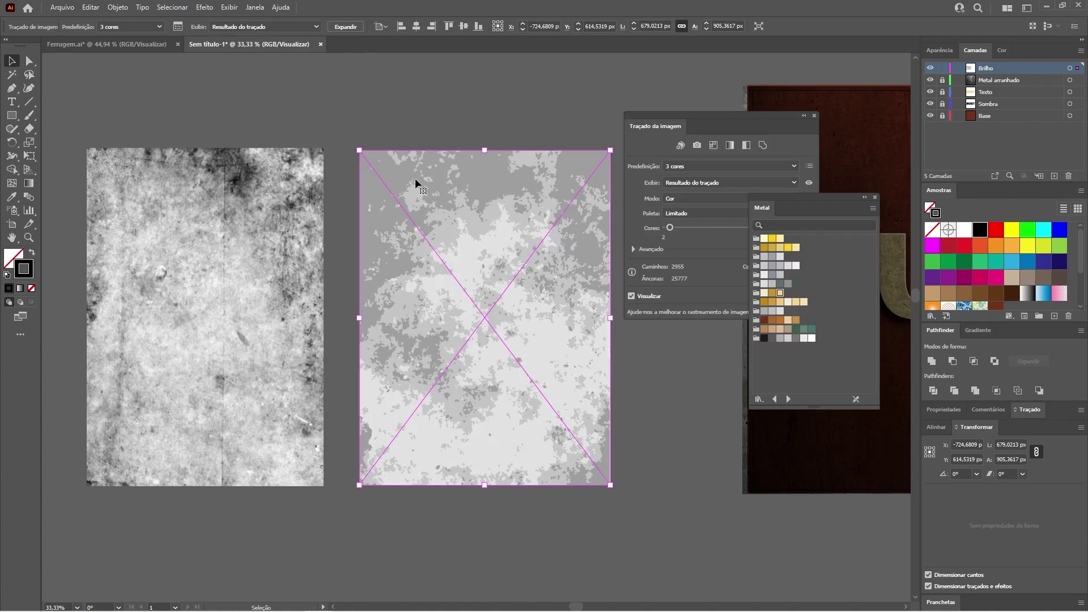
click(352, 26)
mouse_move(765, 117)
mouse_down()
mouse_move(708, 338)
mouse_move(718, 389)
mouse_up()
click(726, 386)
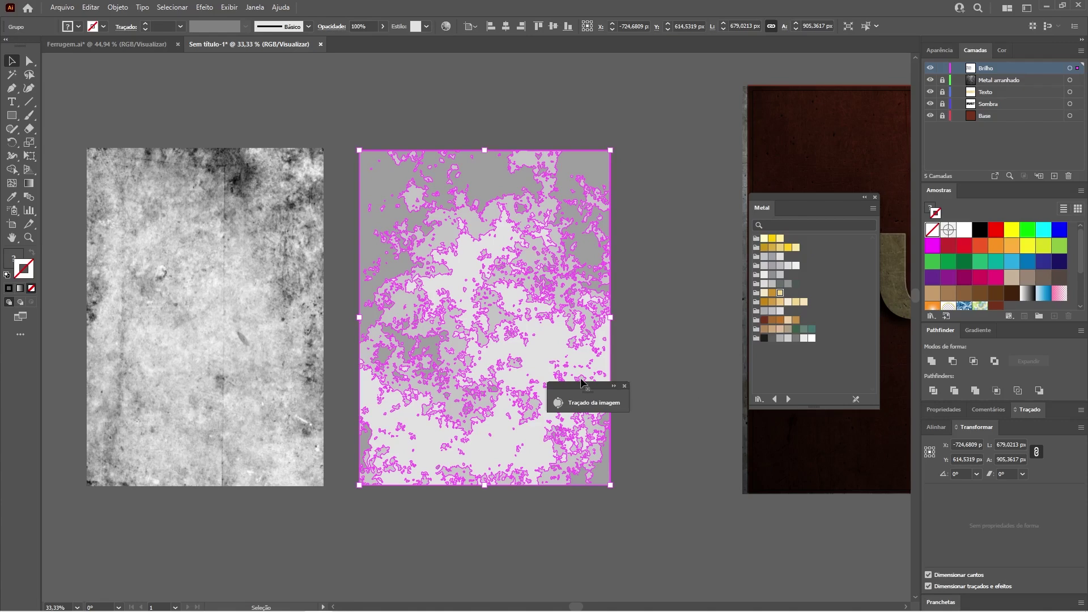
Move the Image Trace panel clear of the texture and ungroup the expanded grunge trace.
drag(582, 383, 775, 530)
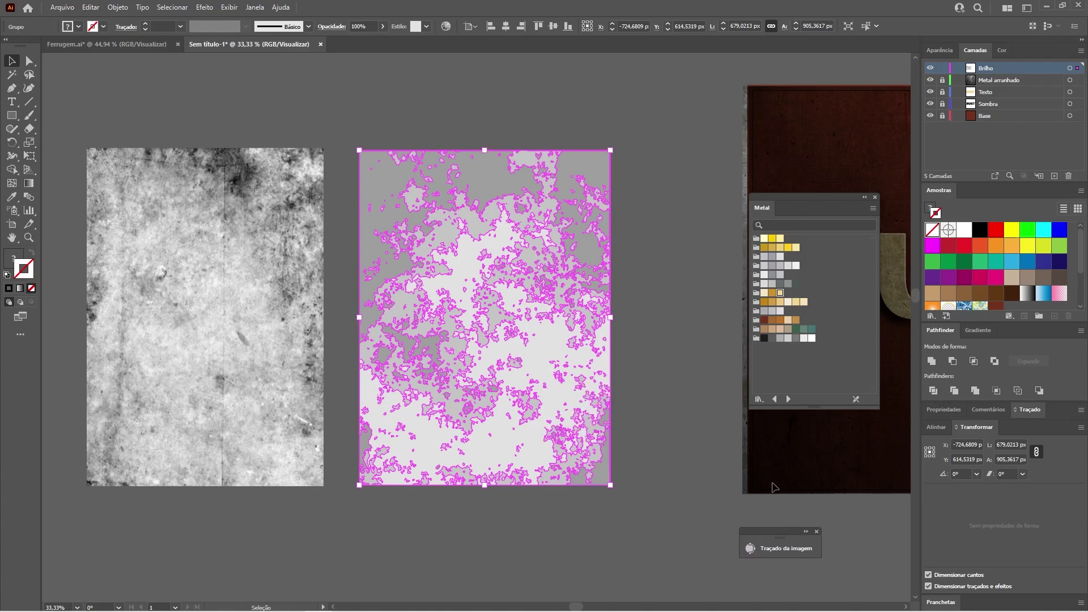
click(695, 103)
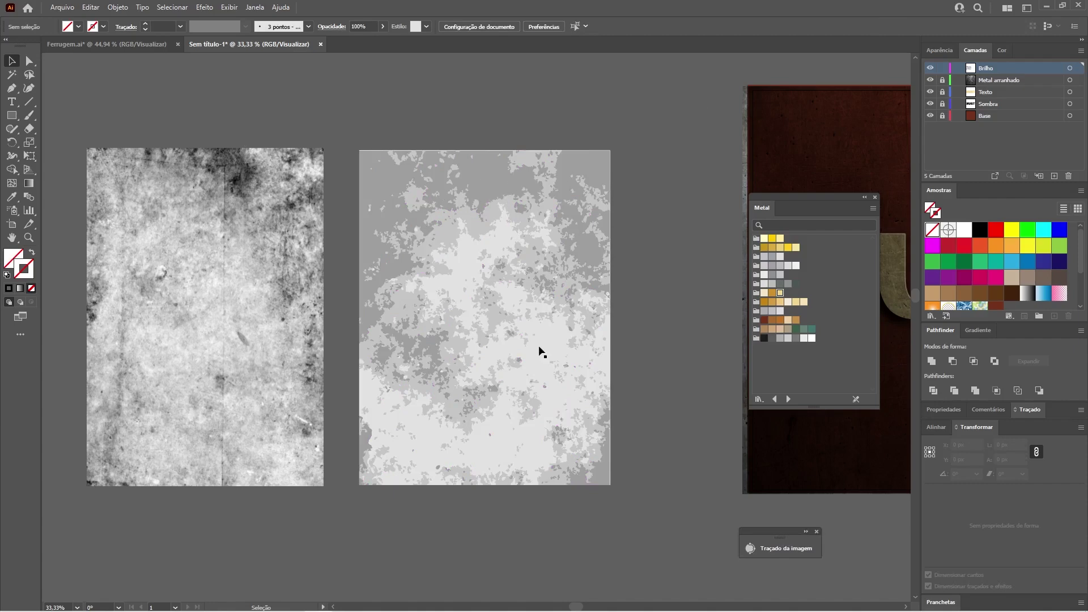
click(491, 195)
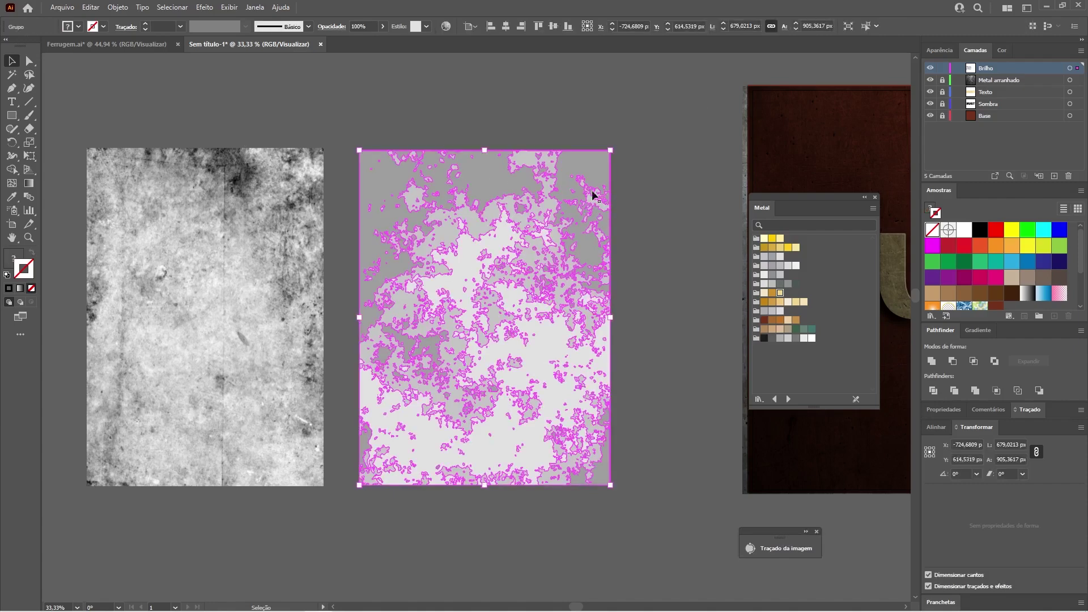
right_click(469, 238)
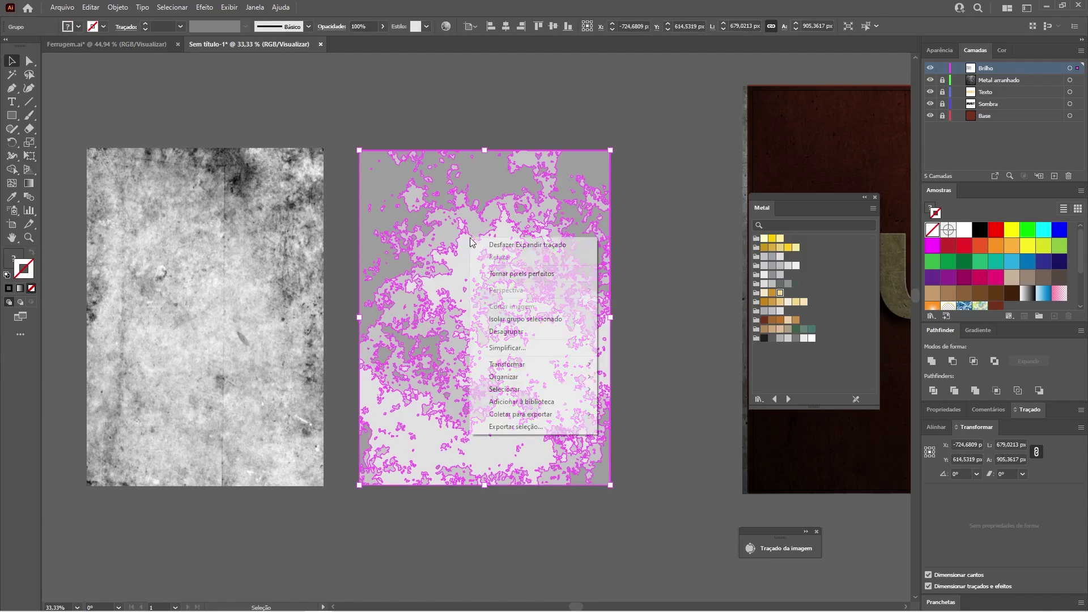
click(524, 333)
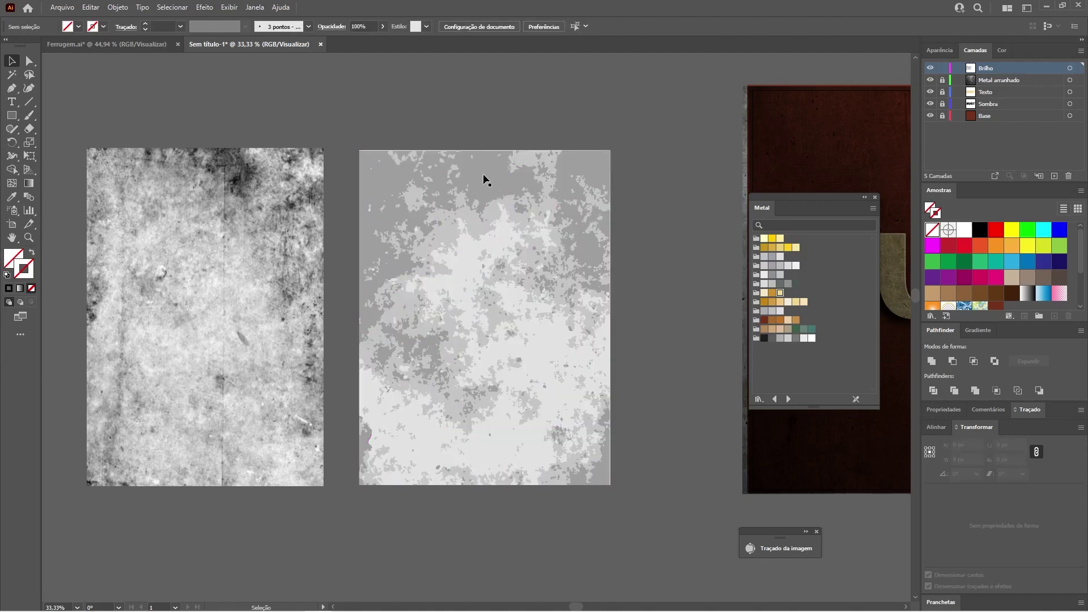
Select all dark grey trace shapes by matching fill color, group them, and move the group below the trace.
click(489, 174)
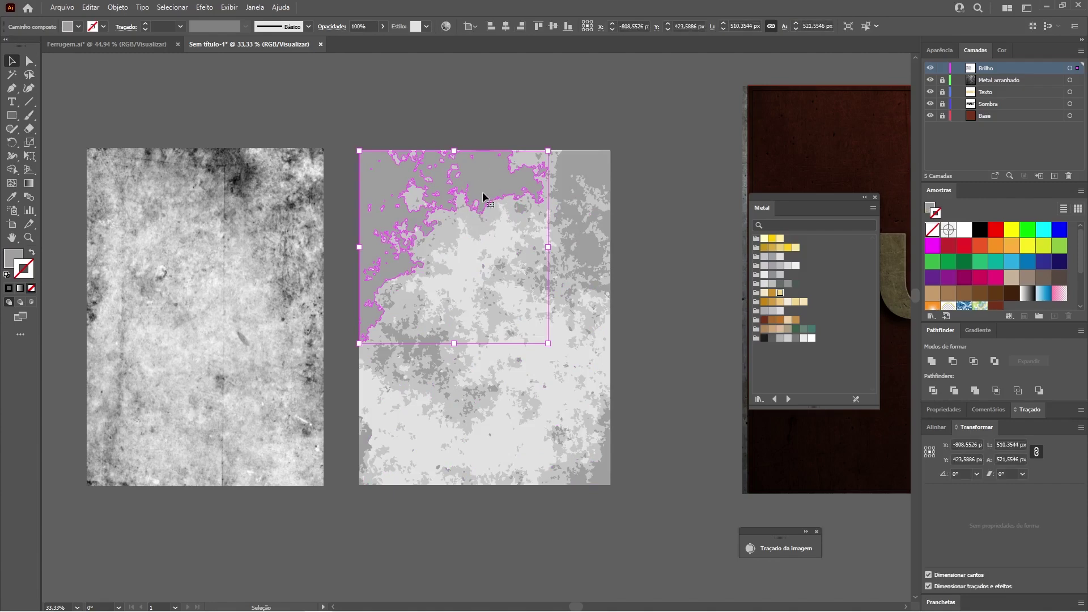
click(177, 9)
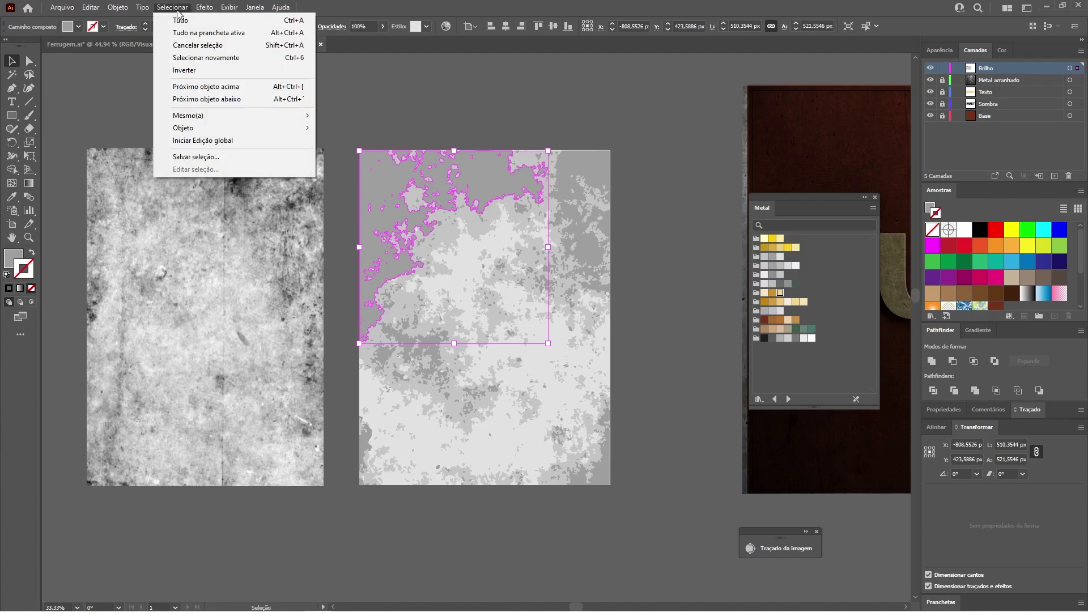
mouse_move(259, 115)
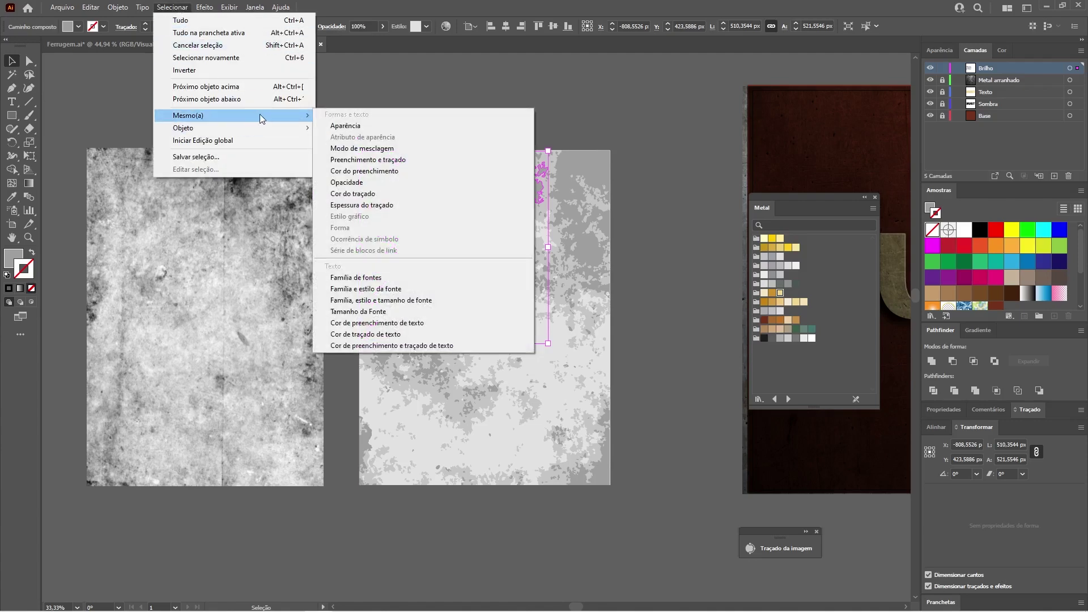
click(396, 171)
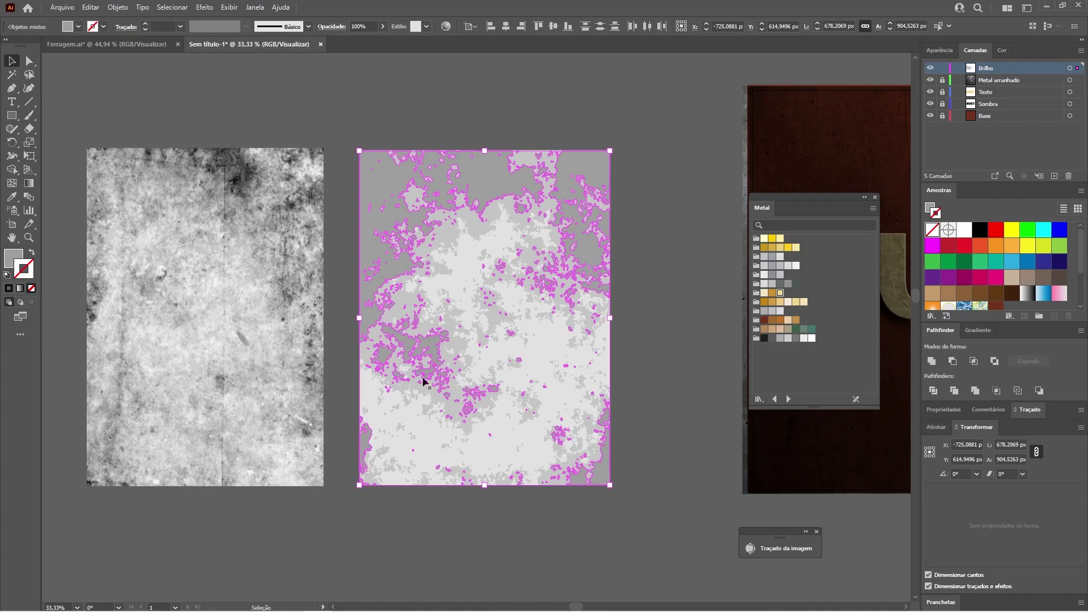
key(ctrl+g)
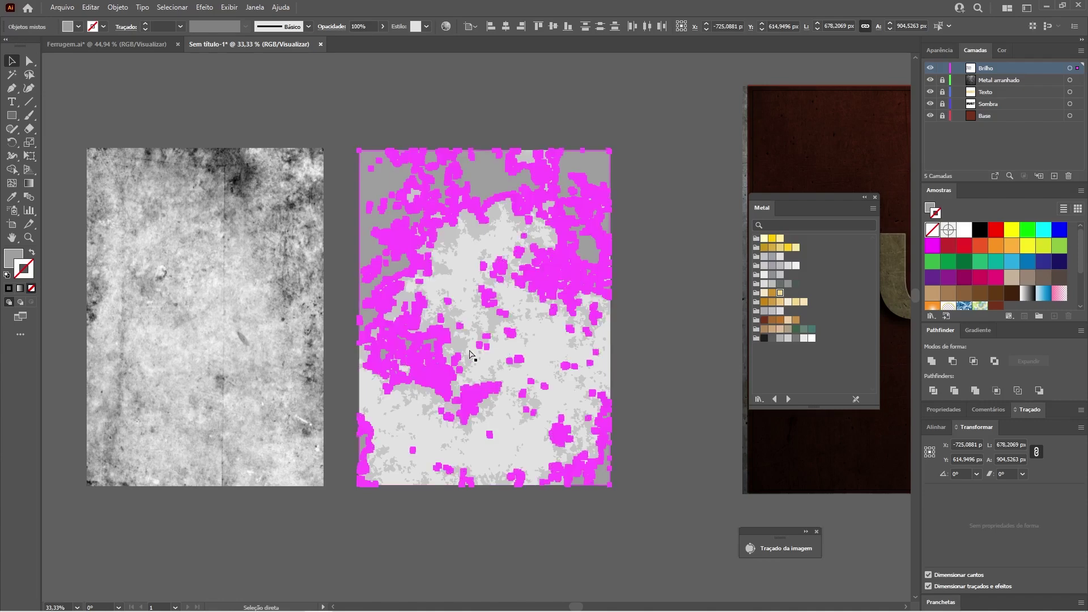
drag(553, 383, 547, 543)
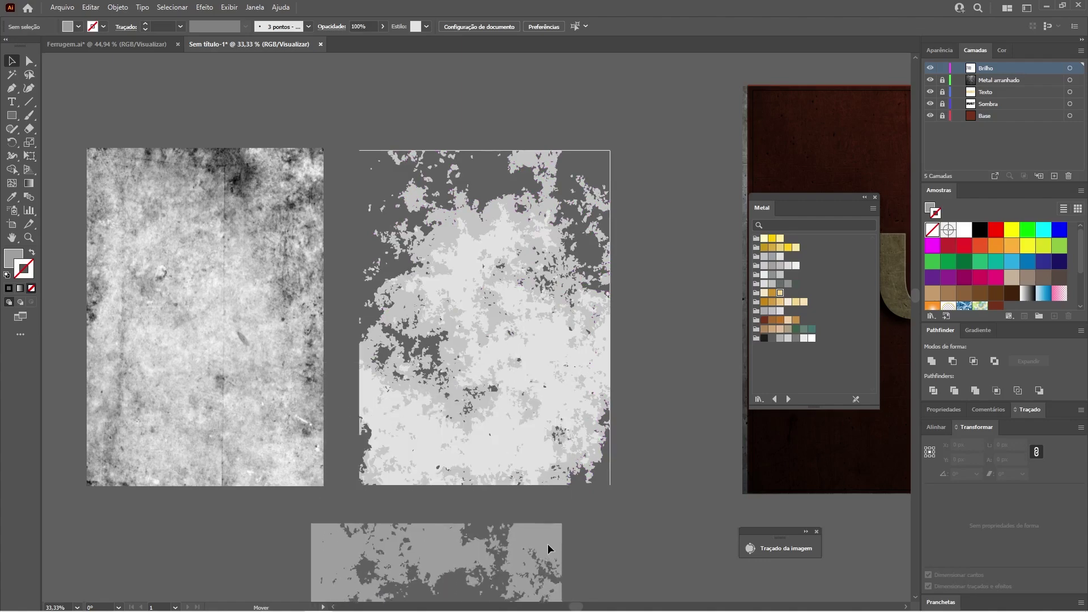
key(space)
mouse_move(641, 439)
mouse_down()
mouse_move(666, 284)
mouse_move(655, 255)
mouse_move(619, 306)
mouse_up()
click(649, 301)
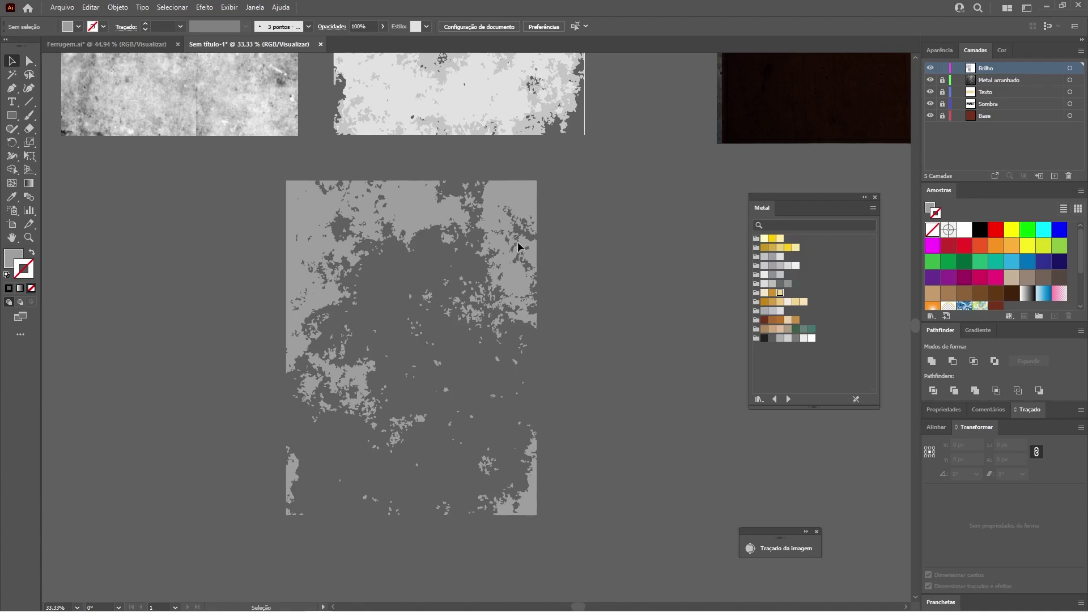
Select all mid-grey trace shapes by matching fill color, group them, and place them beside the dark grey group.
drag(613, 80, 561, 393)
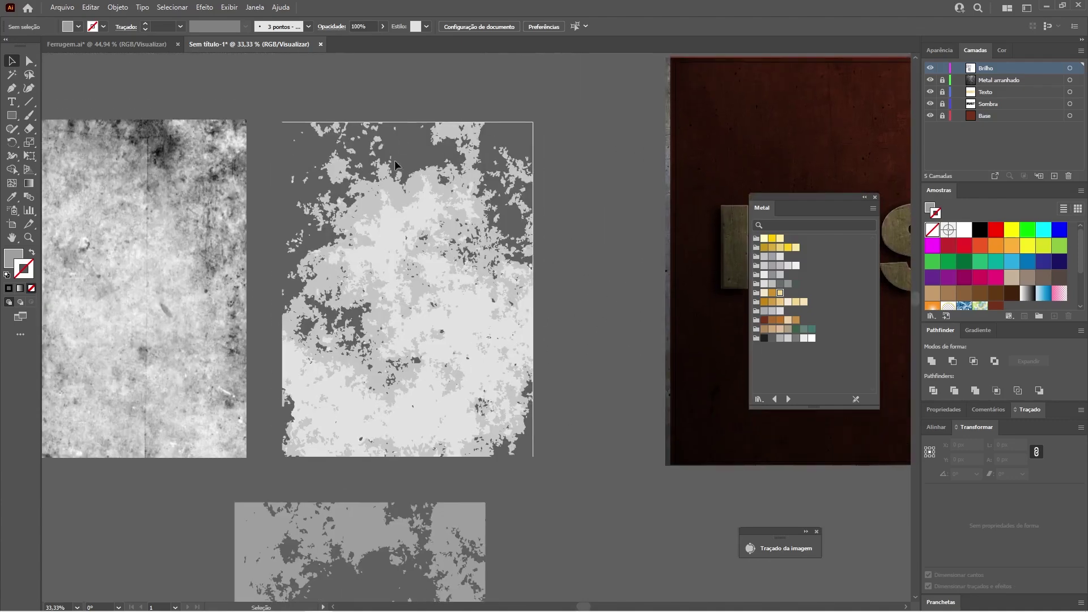
click(397, 195)
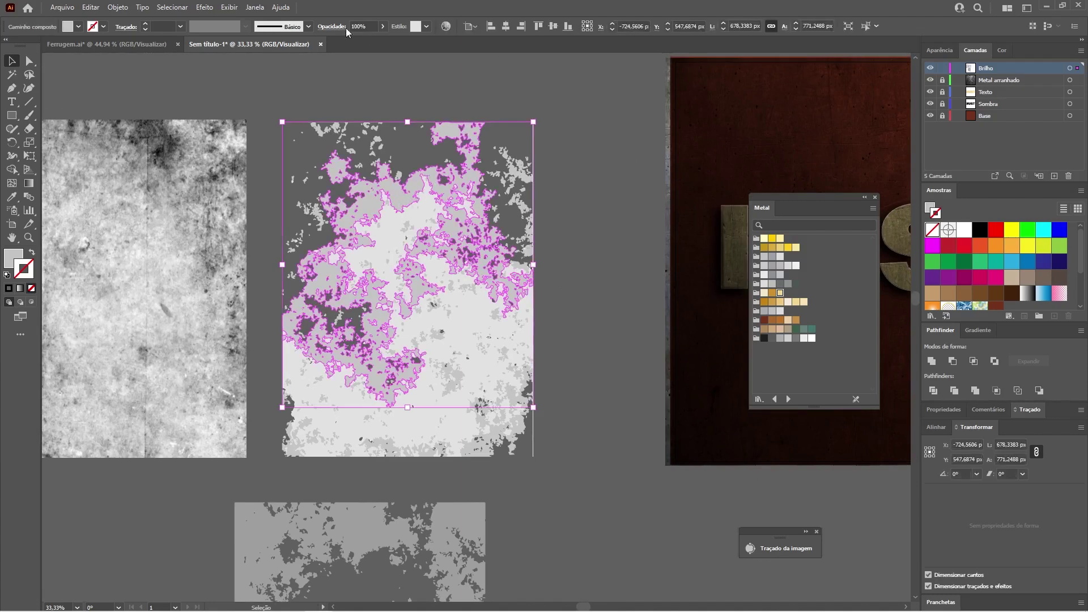
click(172, 7)
mouse_move(227, 116)
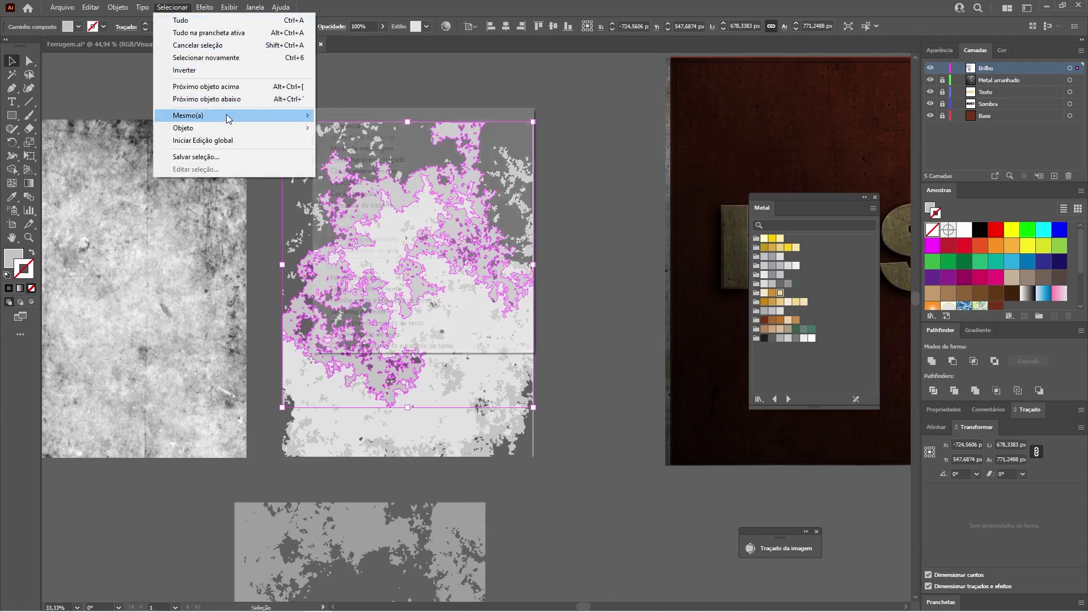
click(365, 167)
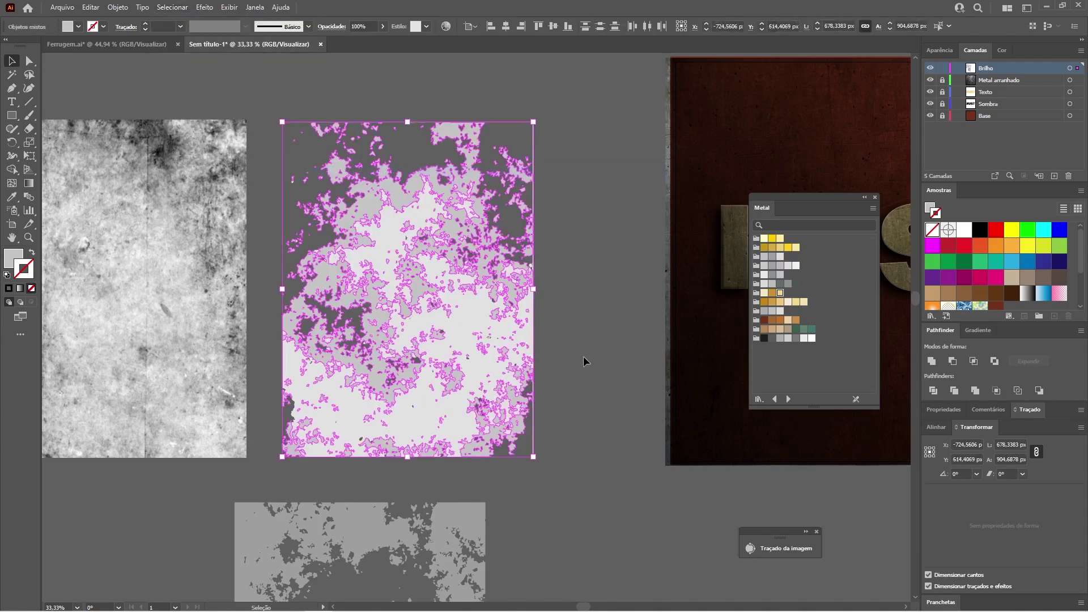
key(ctrl+g)
drag(527, 180, 198, 537)
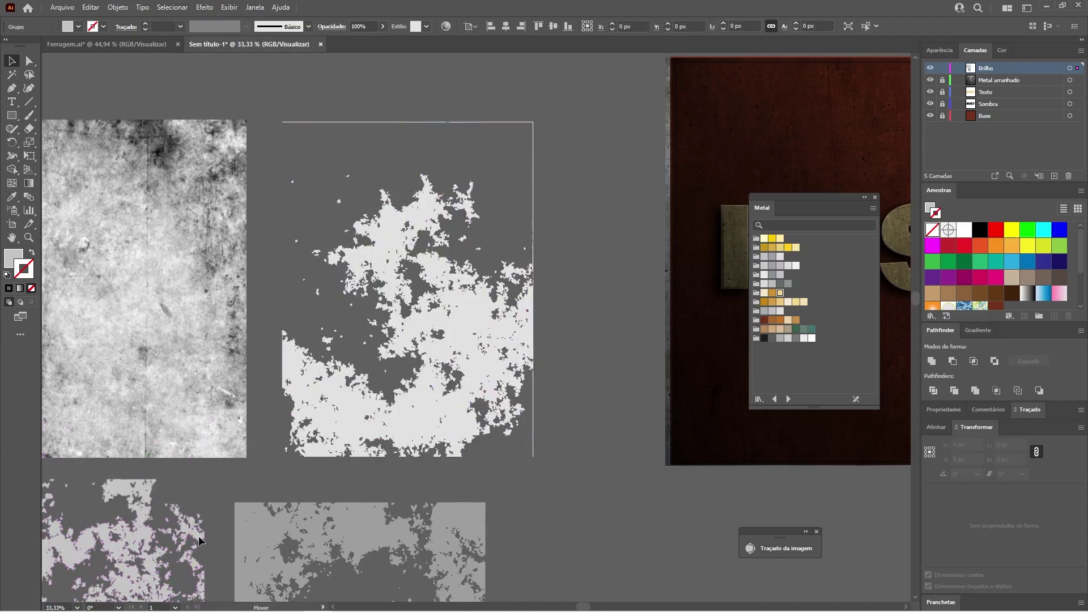
Delete the stray thin frame strips along the top and right edges of the lightest grey trace shapes.
click(468, 311)
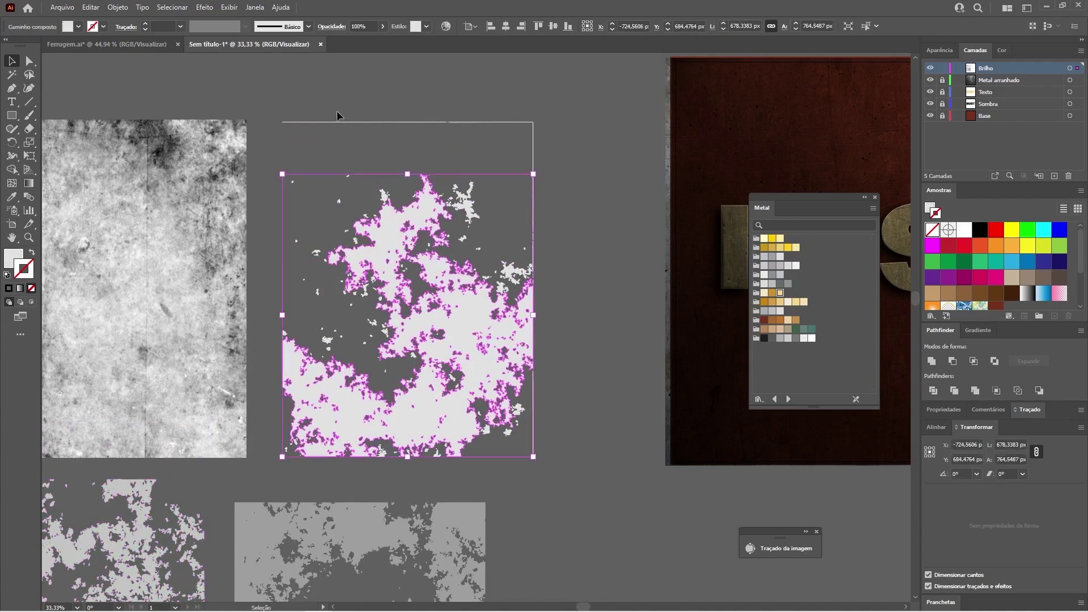
click(363, 105)
drag(558, 130, 569, 141)
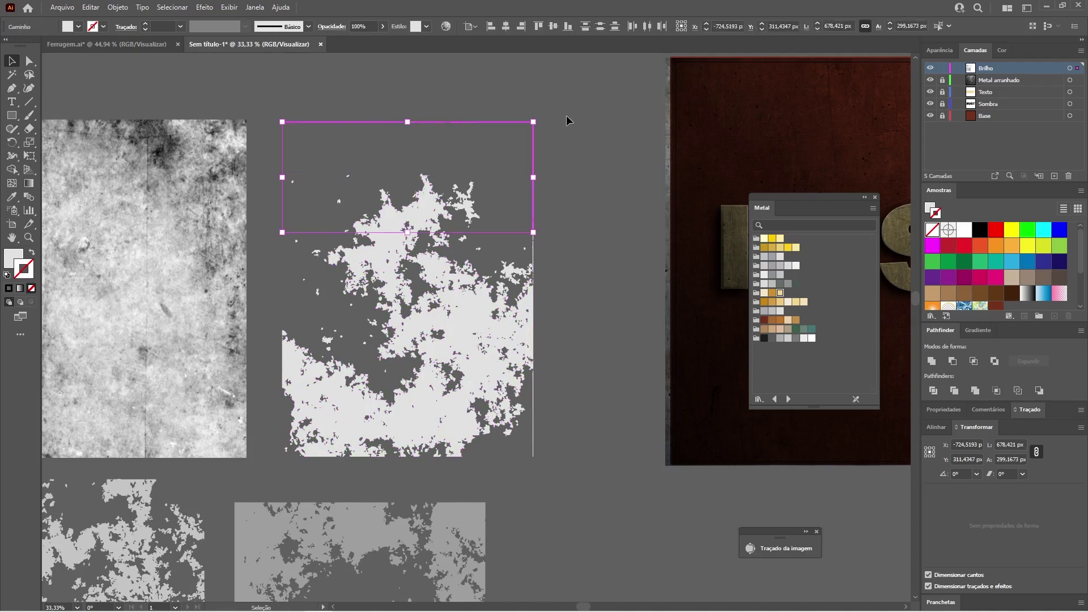
key(Delete)
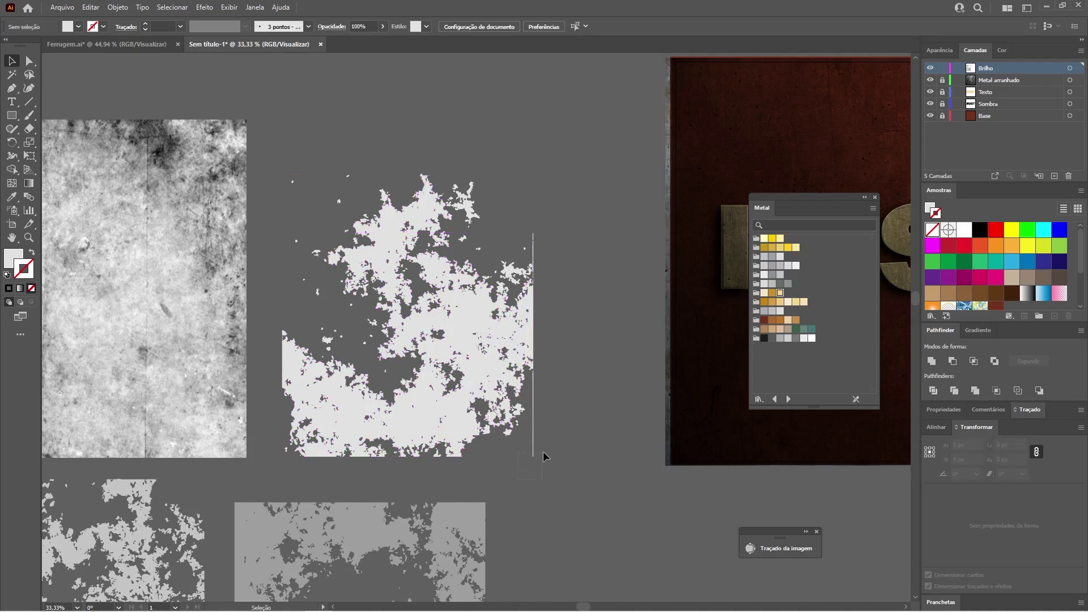
click(533, 447)
key(Delete)
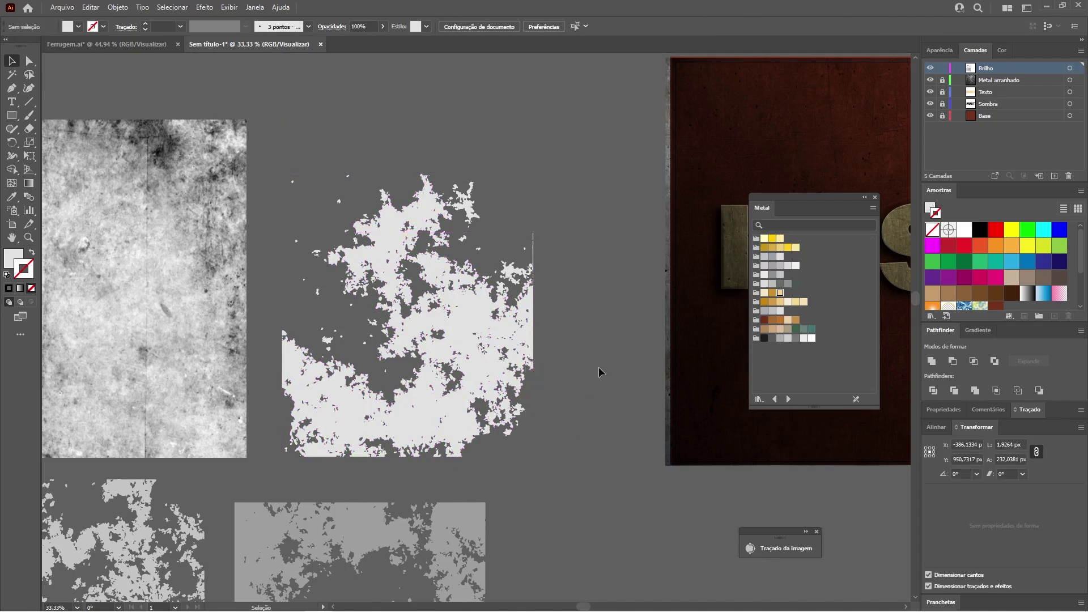
drag(549, 218, 530, 256)
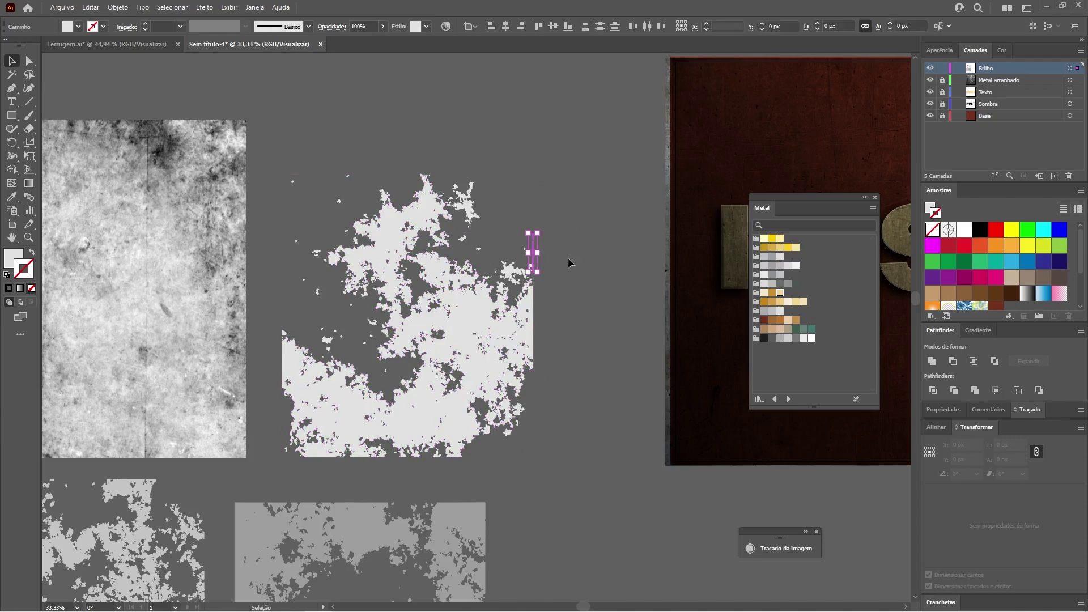
key(Delete)
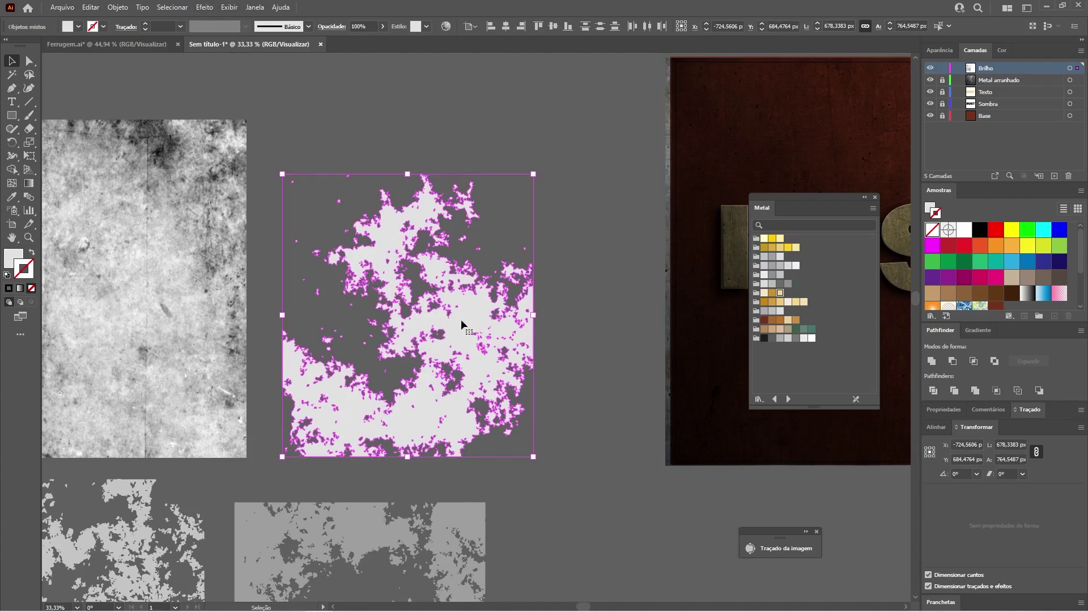
Group the remaining lightest grey trace shapes.
key(ctrl+g)
drag(645, 422, 830, 418)
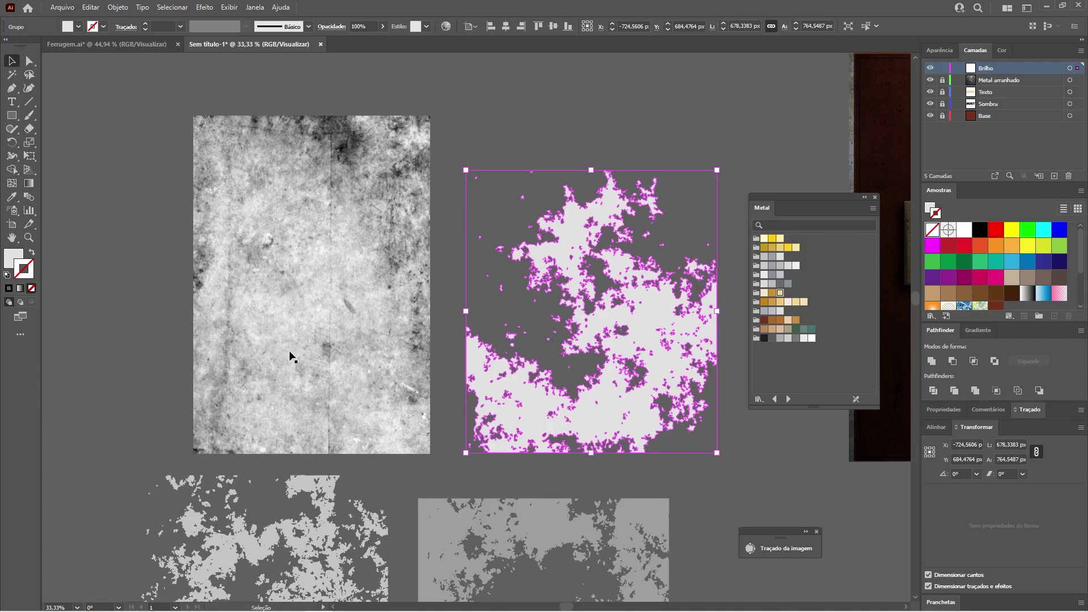
click(557, 151)
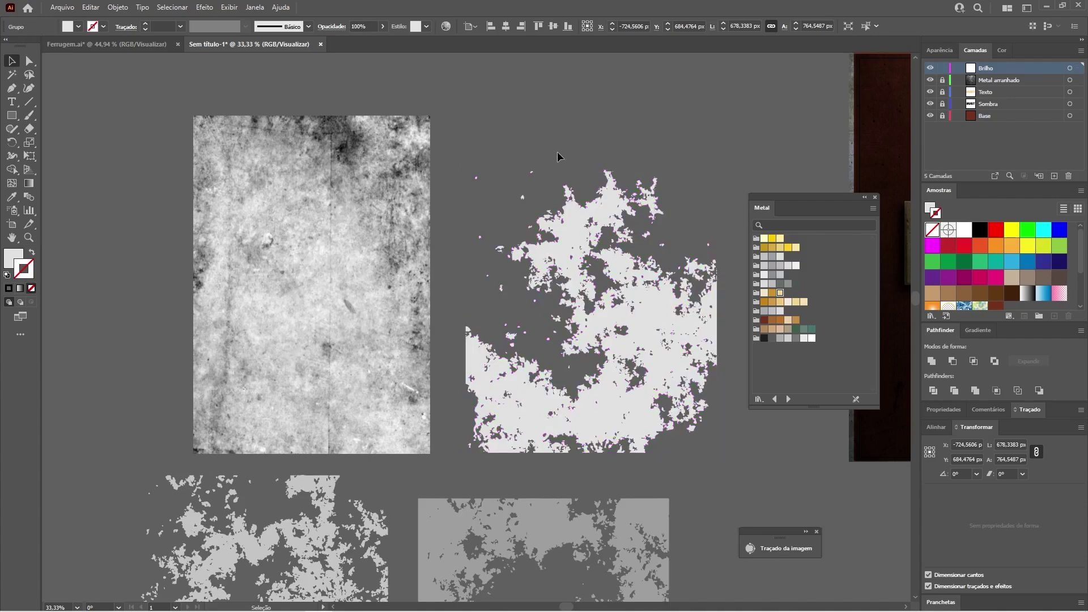
Move the Metal swatch panel off the artwork and cut the three traced grunge groups from the Brilho layer.
drag(708, 255, 455, 219)
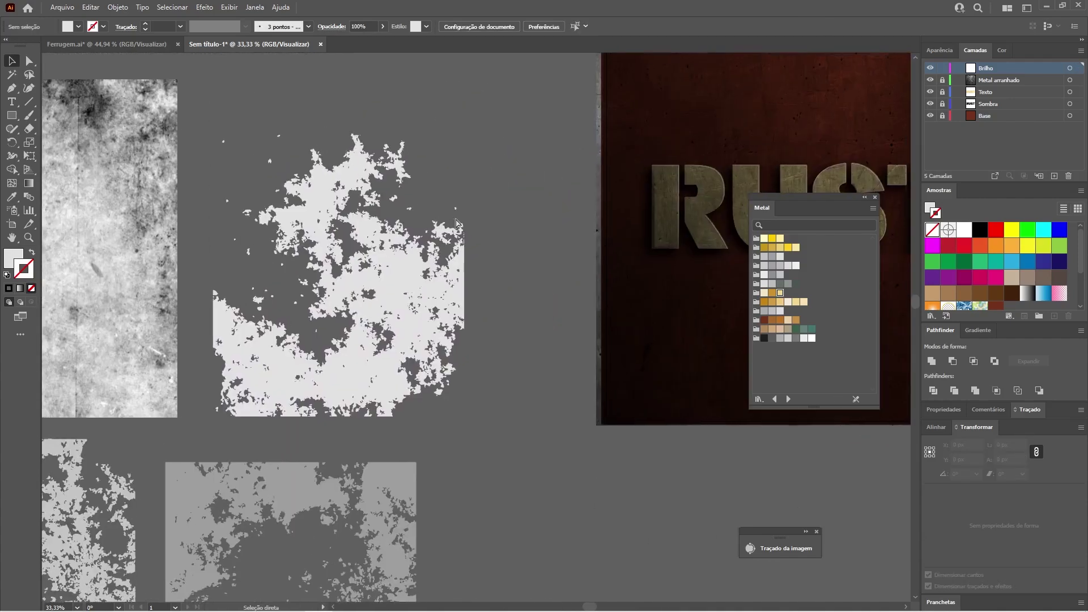
key(ctrl+minus)
drag(804, 195, 598, 355)
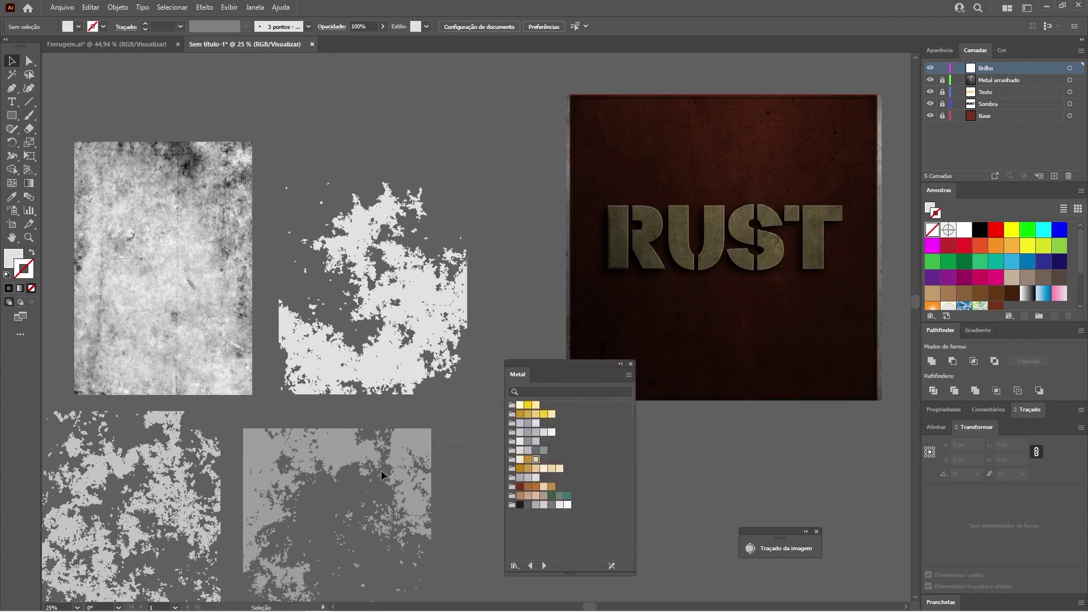
click(196, 515)
shift+click(406, 358)
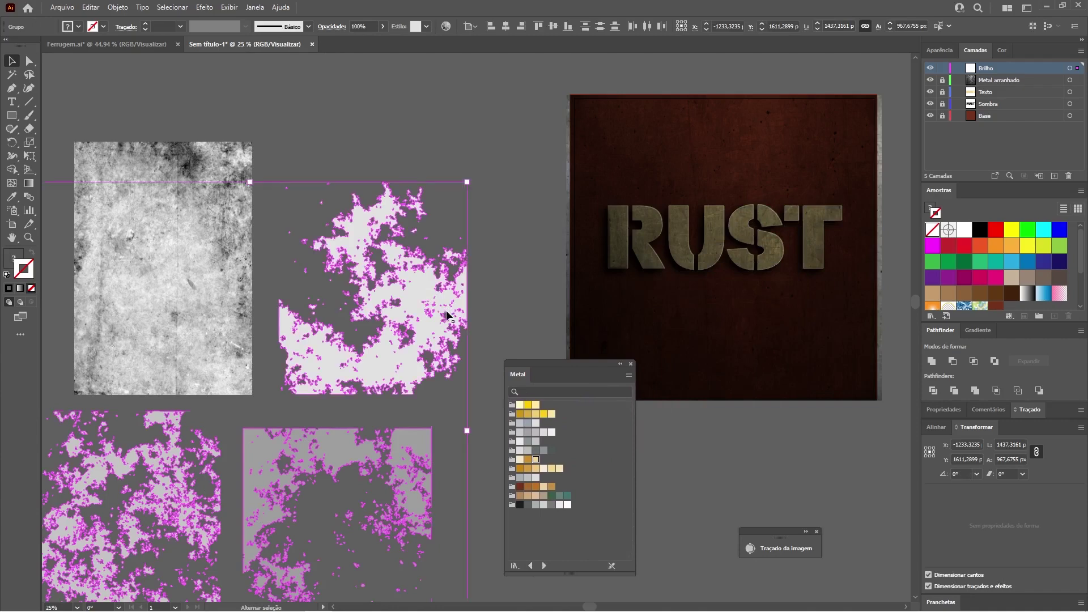
key(Delete)
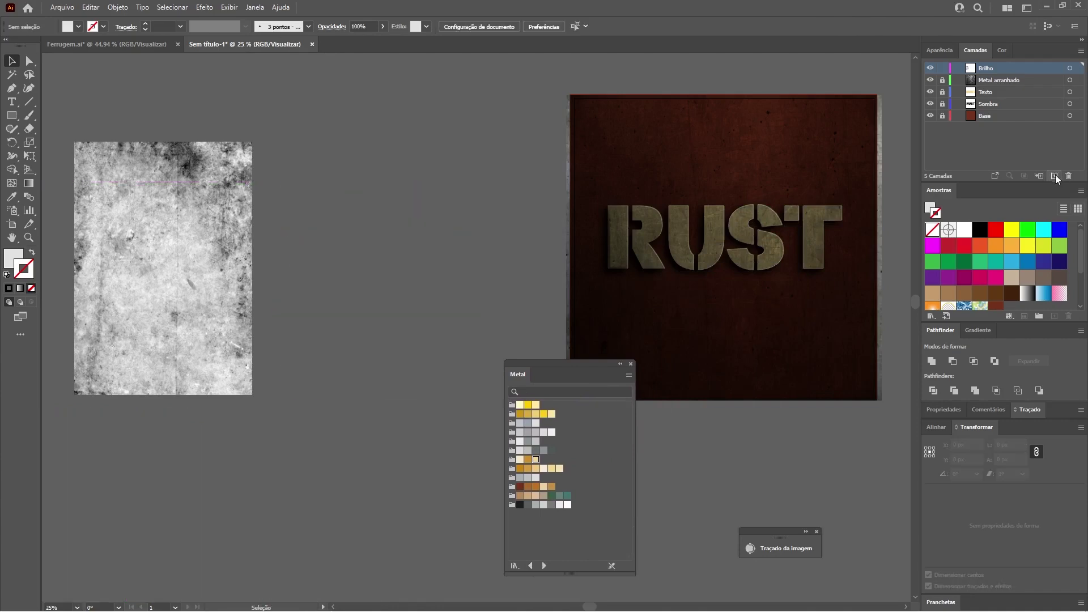
Create a new layer between Sombra and Base and name it Ferrugem.
click(1054, 175)
drag(1008, 69, 1006, 124)
double_click(993, 116)
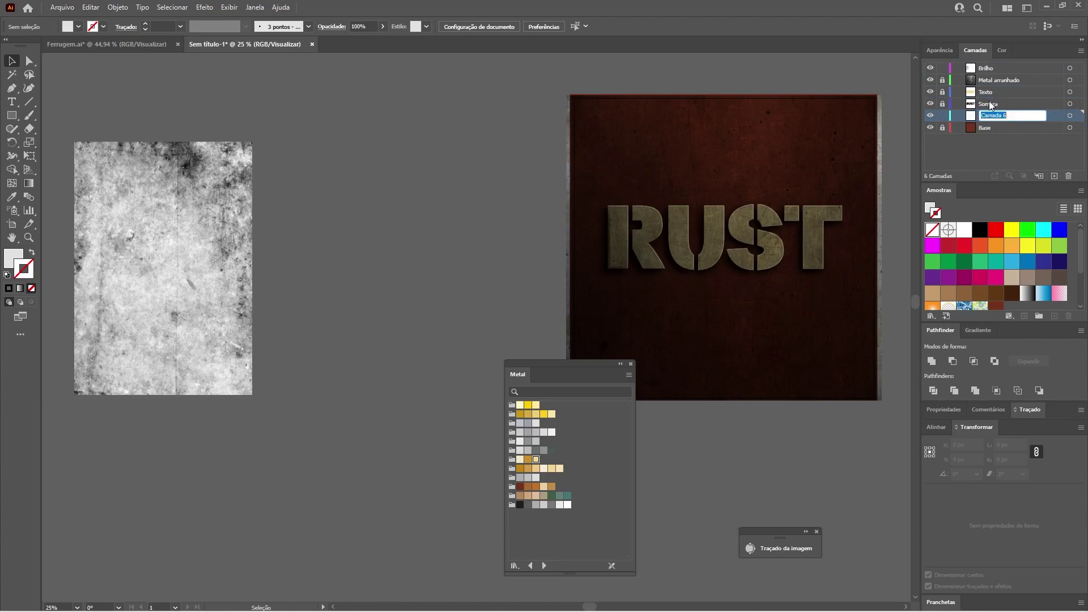
text(Ferrugem)
key(Return)
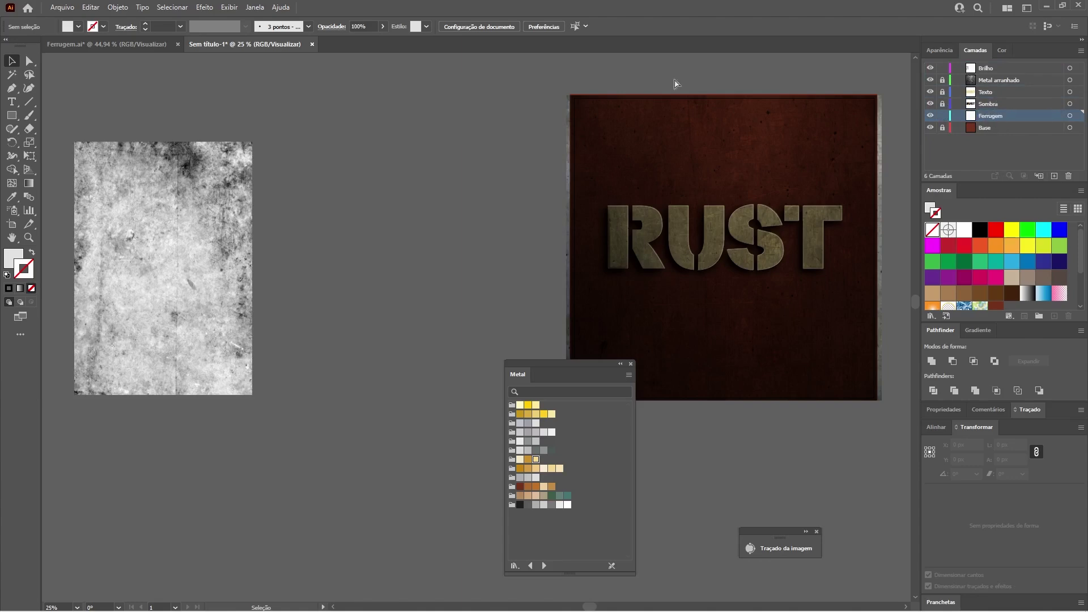
Paste the three grunge groups into the Ferrugem layer and move the lightest one off the artboard.
key(ctrl+v)
click(414, 204)
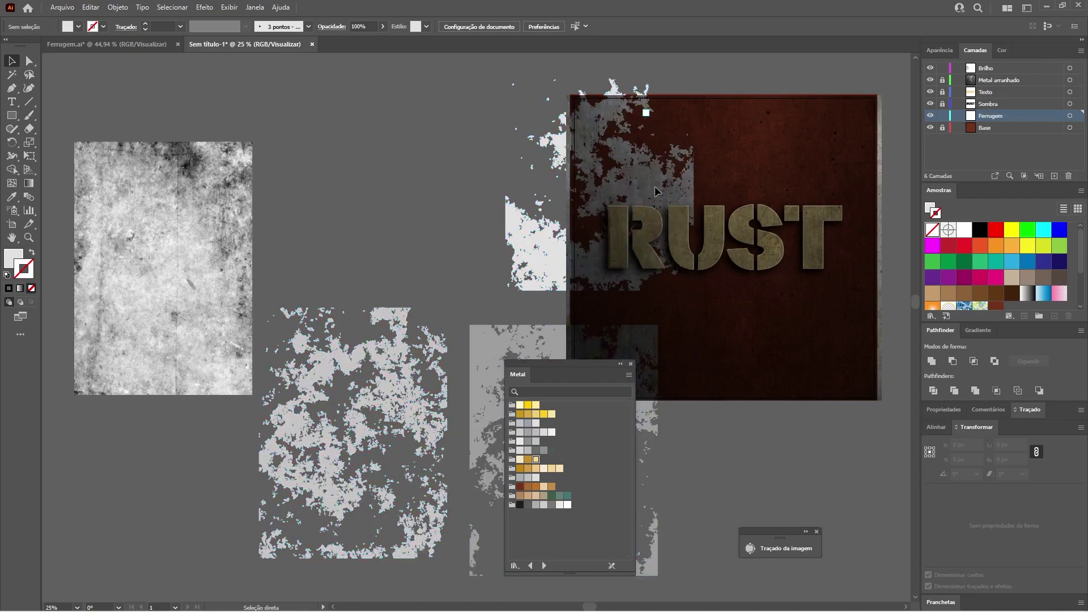
drag(661, 180, 473, 174)
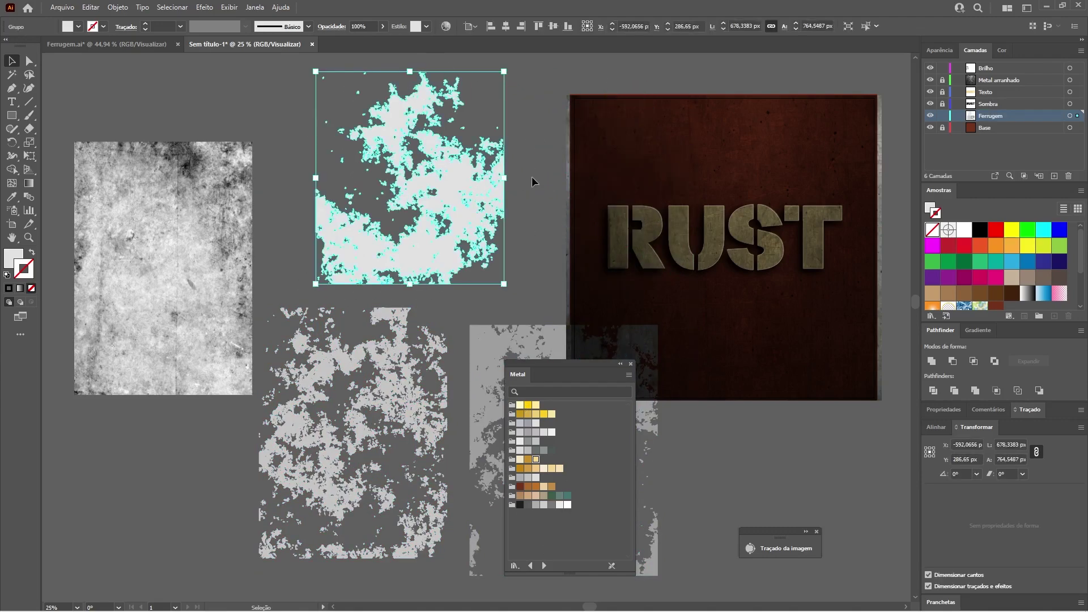
Fill the lightest grunge group with gold CC912E from the Metal swatches and place it over the artboard's lower-right area.
key(ctrl+shift+g)
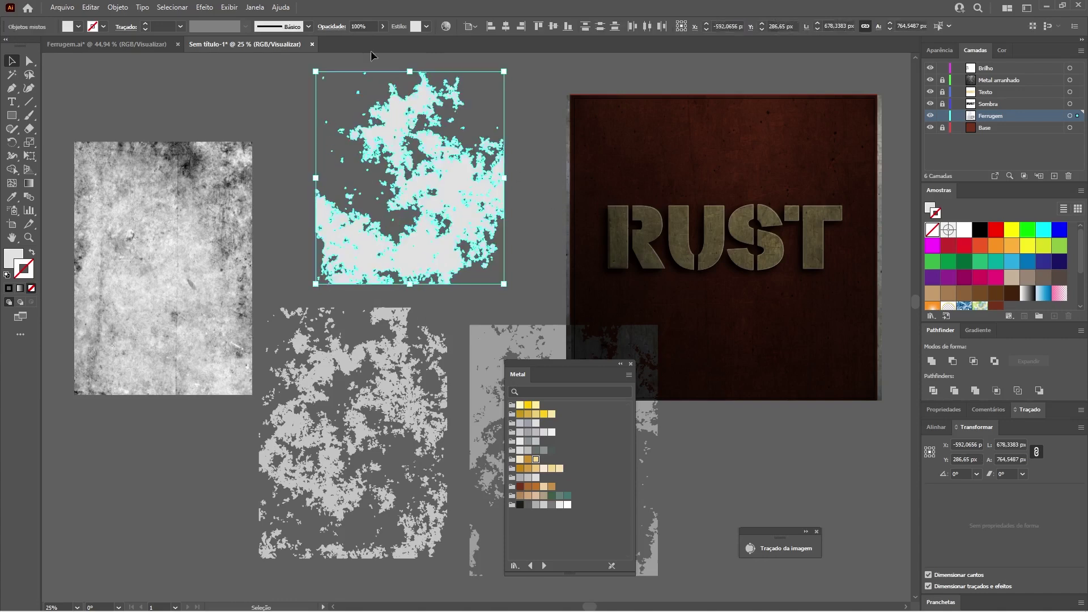
click(332, 27)
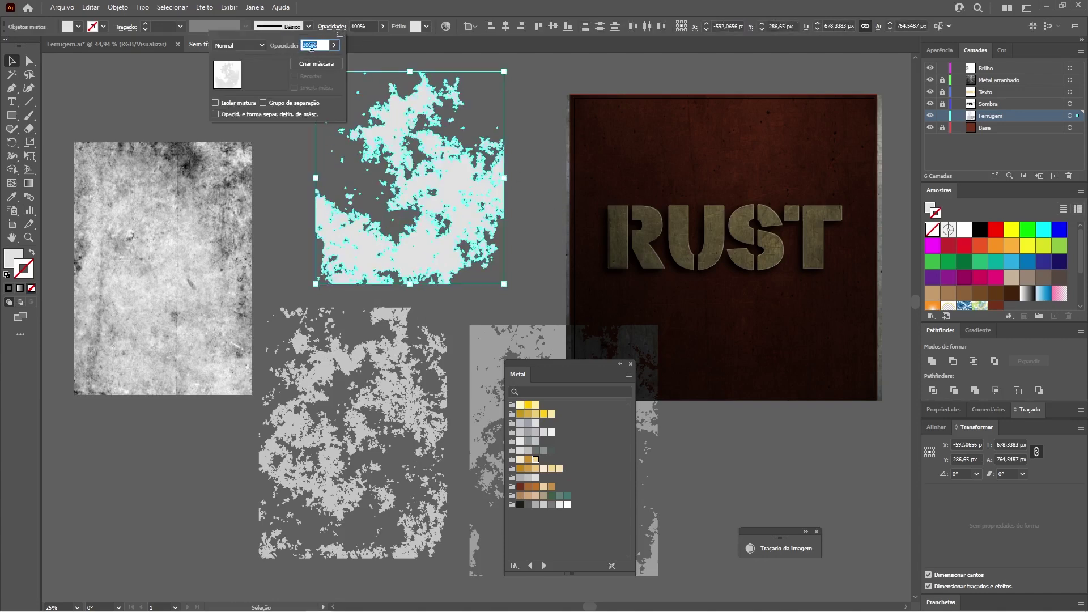
click(373, 13)
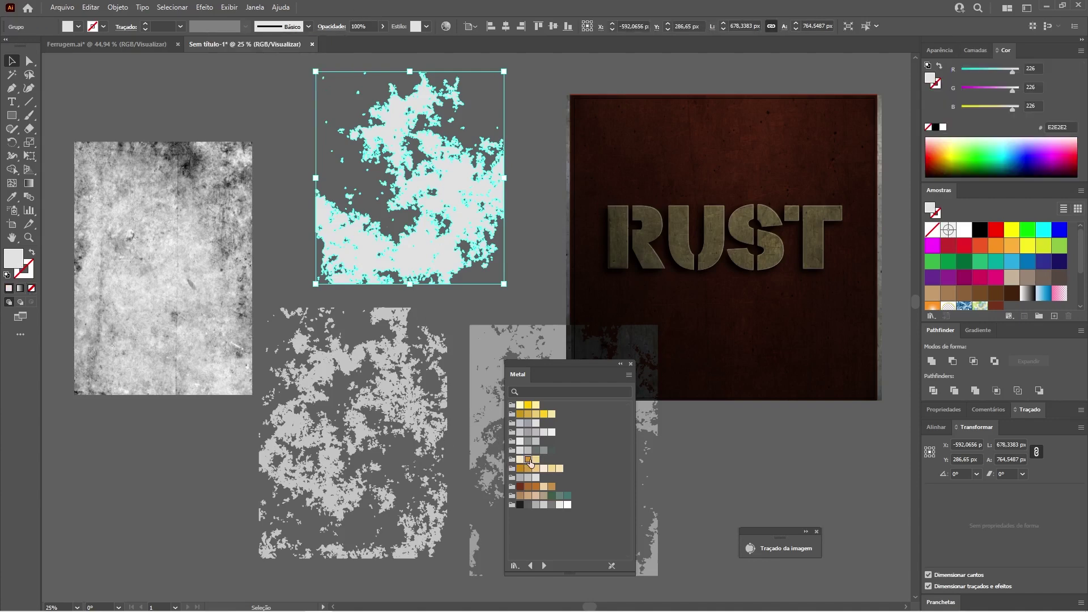
click(527, 459)
drag(451, 193, 829, 312)
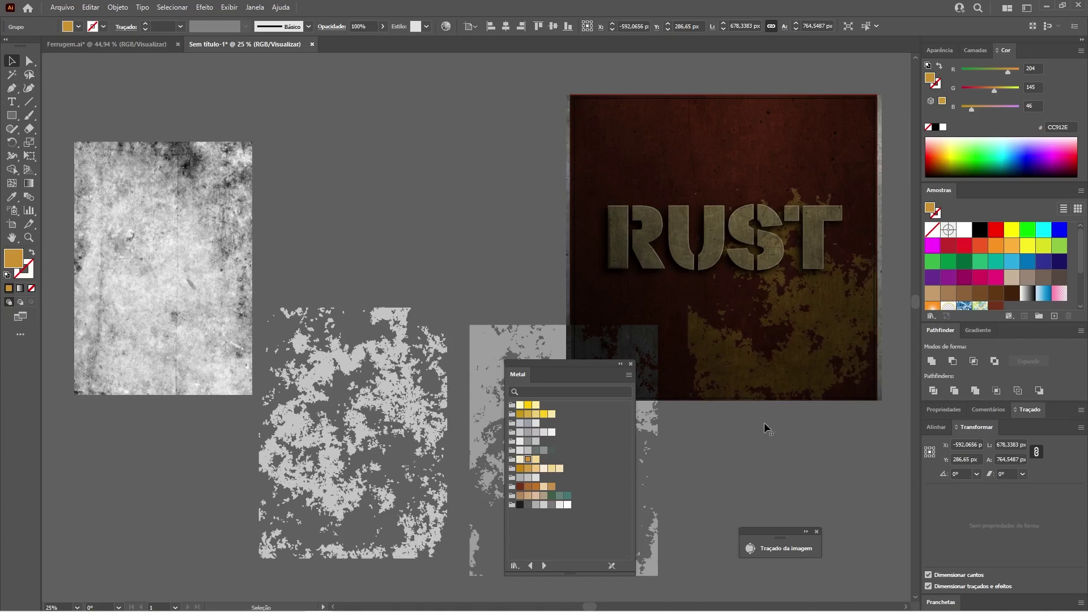
click(714, 437)
Move the darkest grey grunge group onto the artboard, stretch it to cover the whole square and fill it with the Metal red-brown swatch.
drag(483, 342, 576, 120)
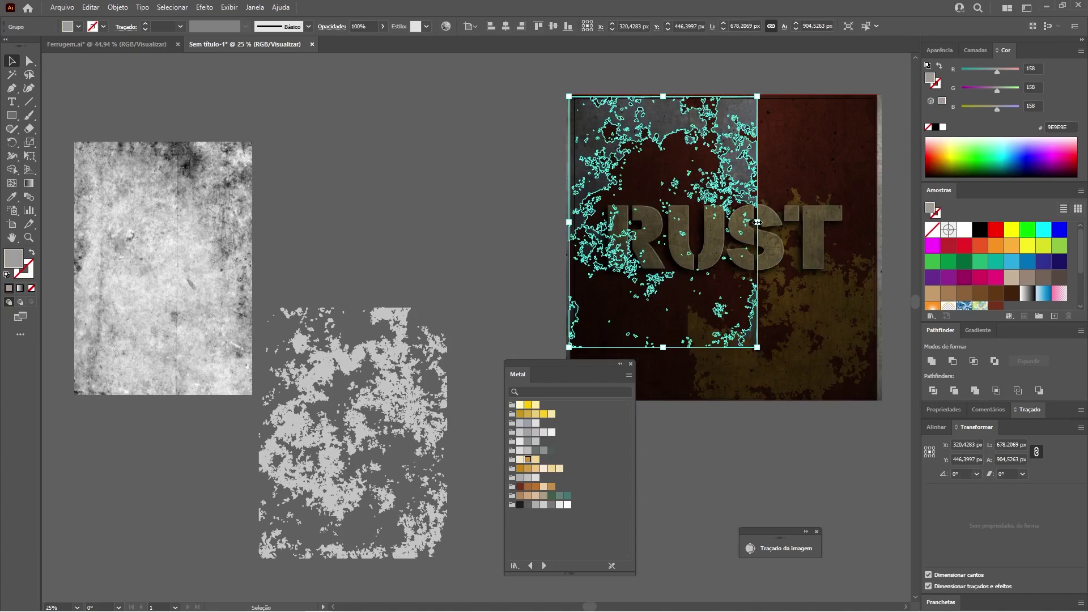
drag(760, 224, 879, 222)
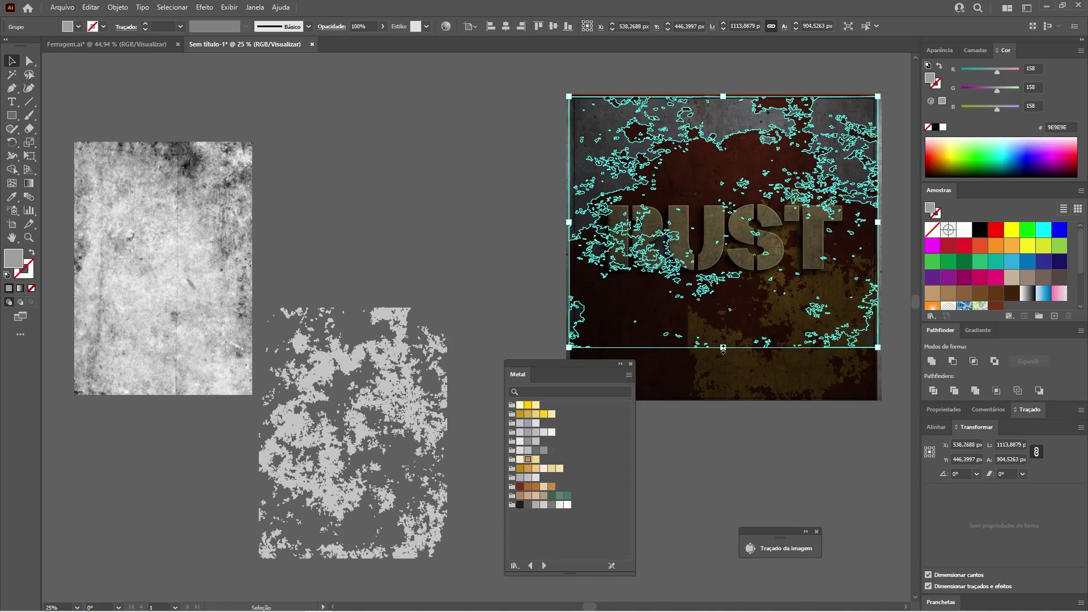
drag(723, 349, 724, 400)
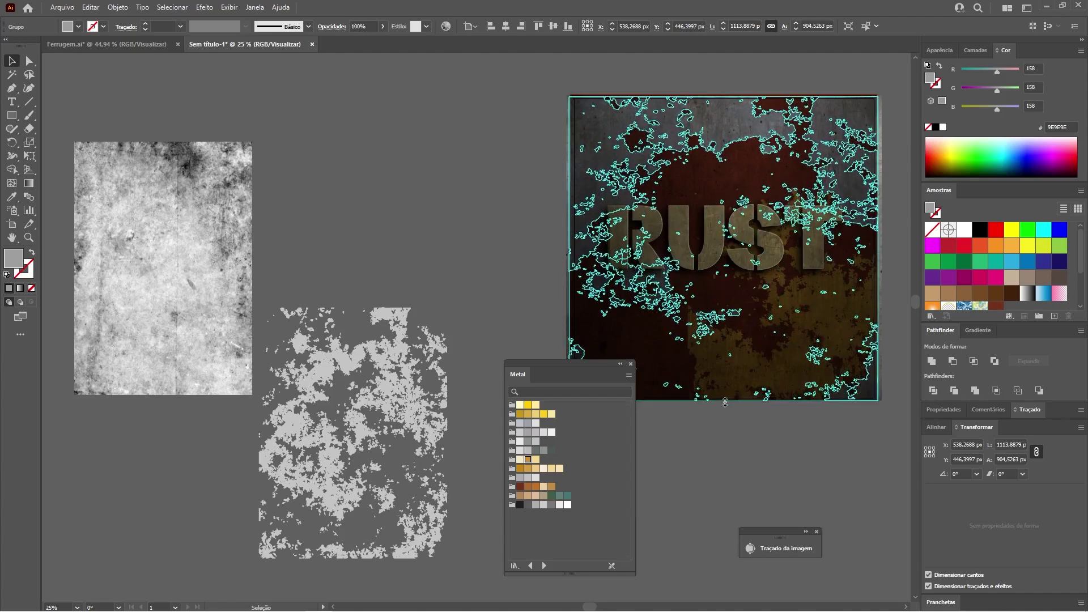
click(519, 486)
click(713, 436)
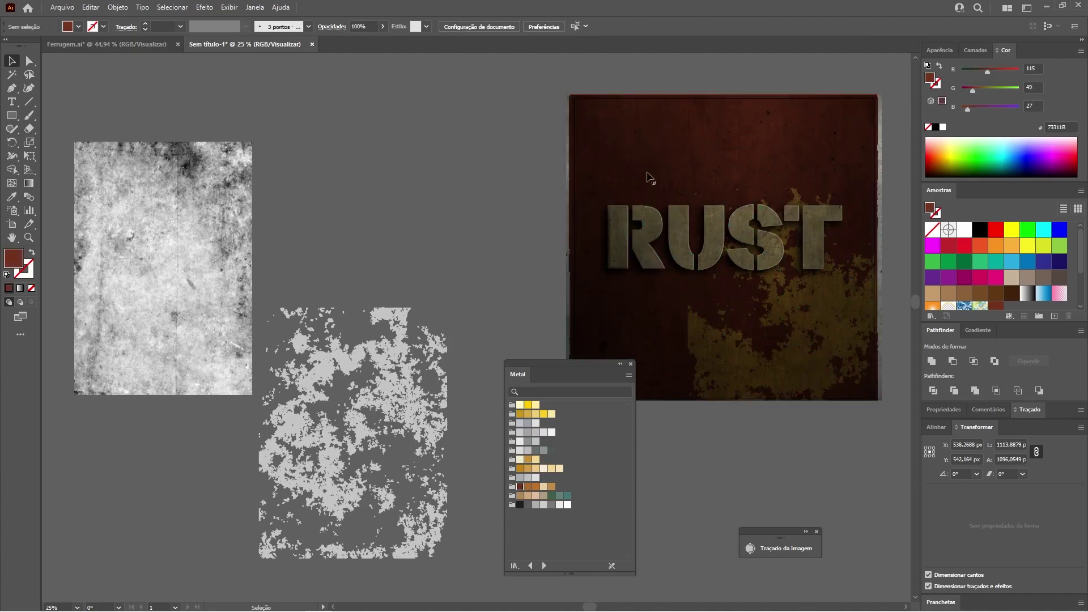
Darken the stretched grunge group's fill colour to red 49 and green 29.
click(667, 229)
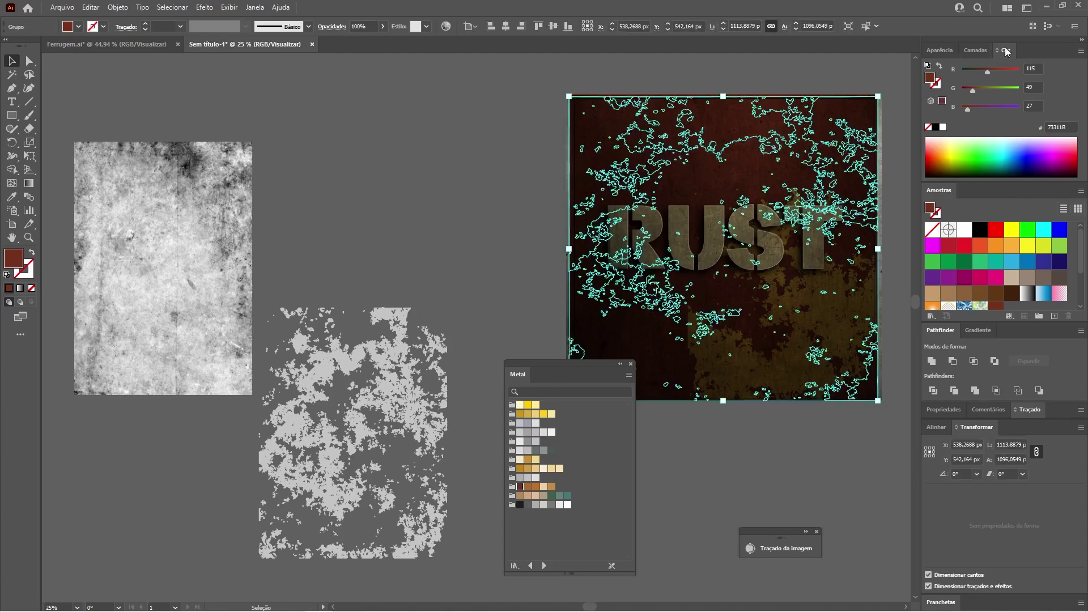
drag(987, 72, 967, 89)
click(896, 106)
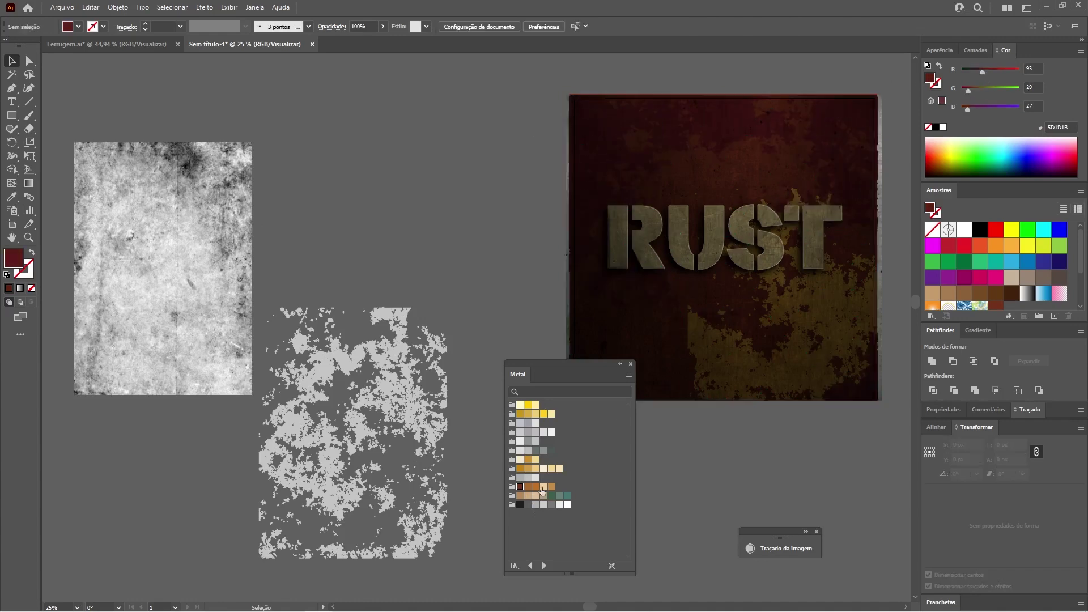
click(860, 122)
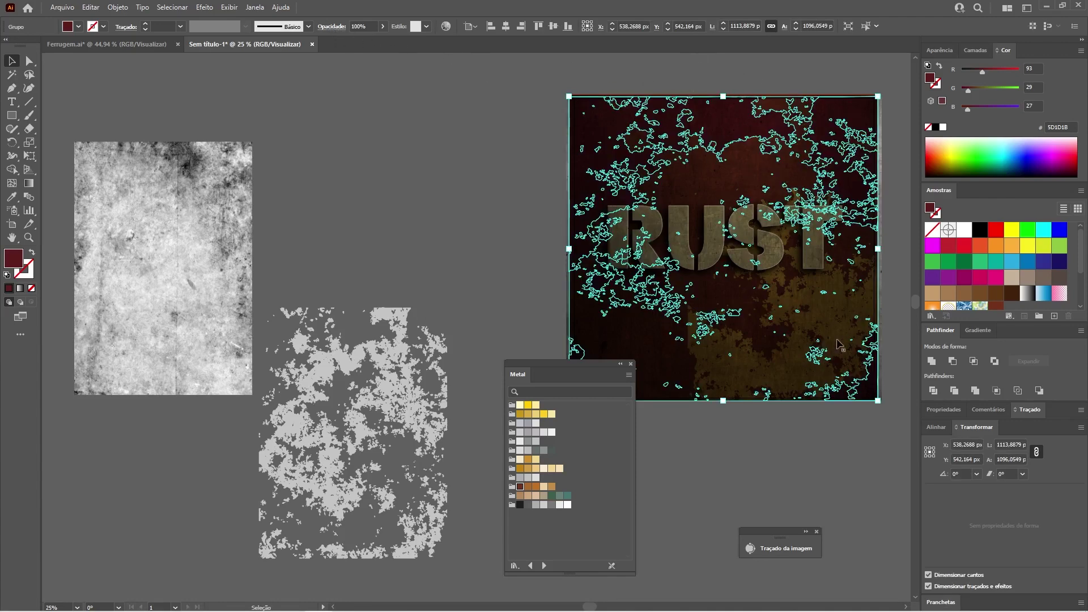
drag(979, 70, 974, 71)
Change the blending mode of the dark grunge group covering the artboard.
click(331, 26)
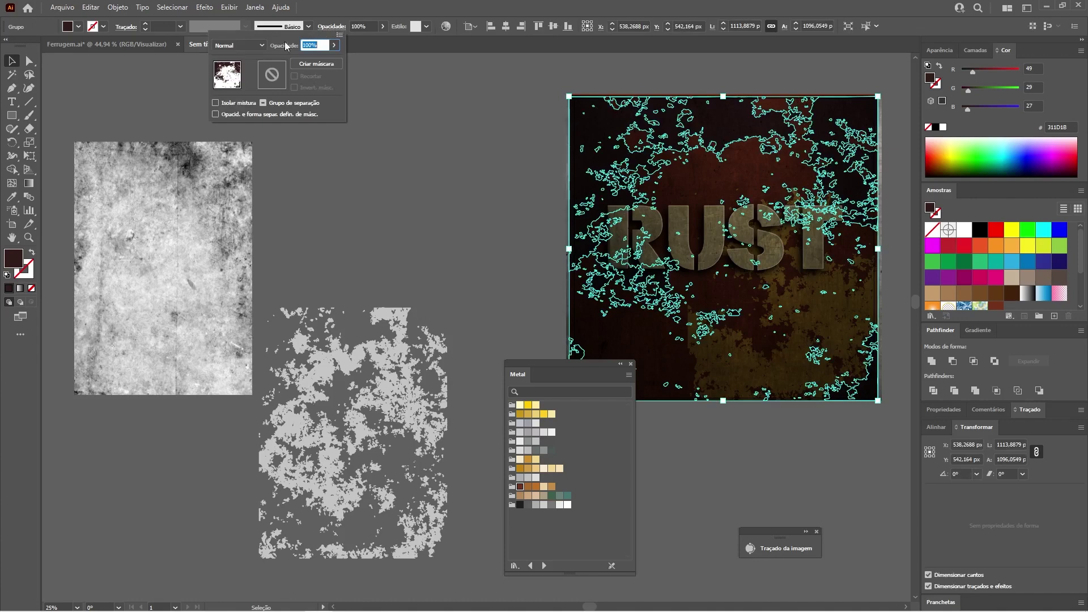
click(238, 45)
click(246, 89)
click(445, 261)
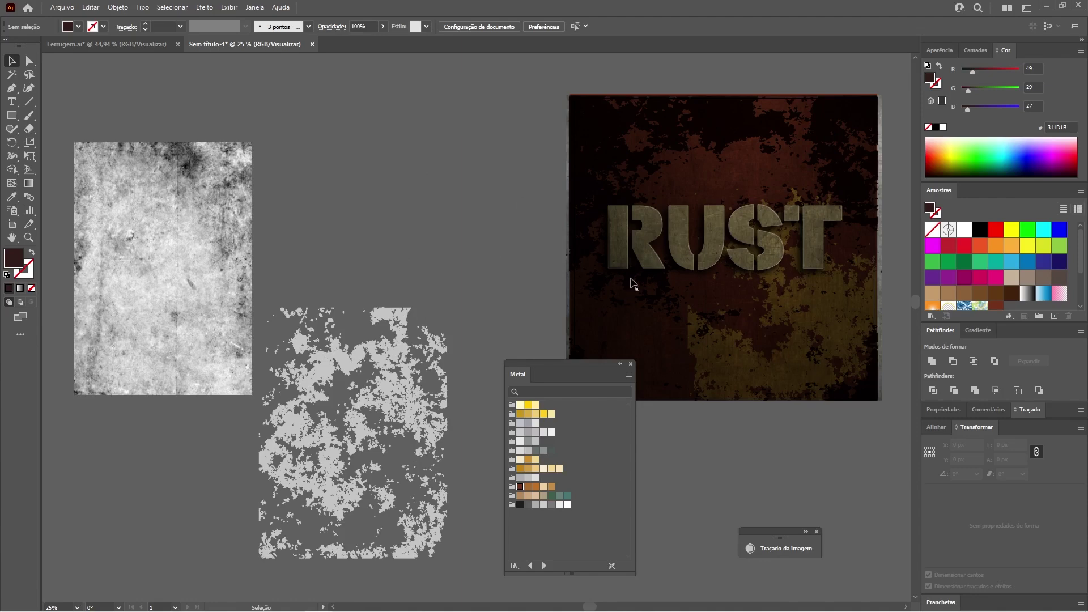
Copy the small gold rust patch beside the lower part of the letter T.
key(z)
drag(741, 215, 610, 229)
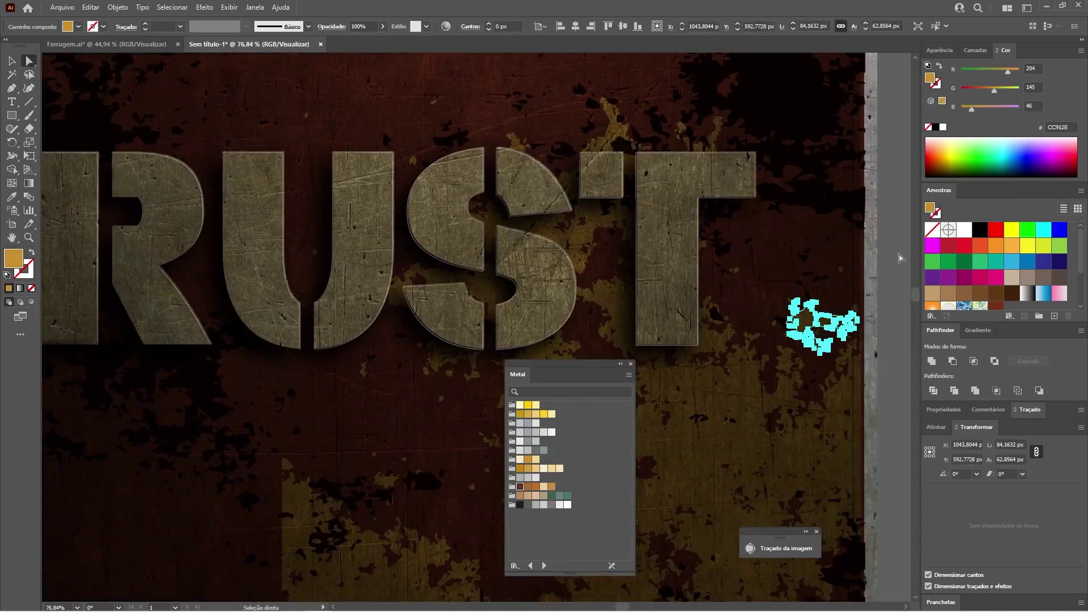
key(Delete)
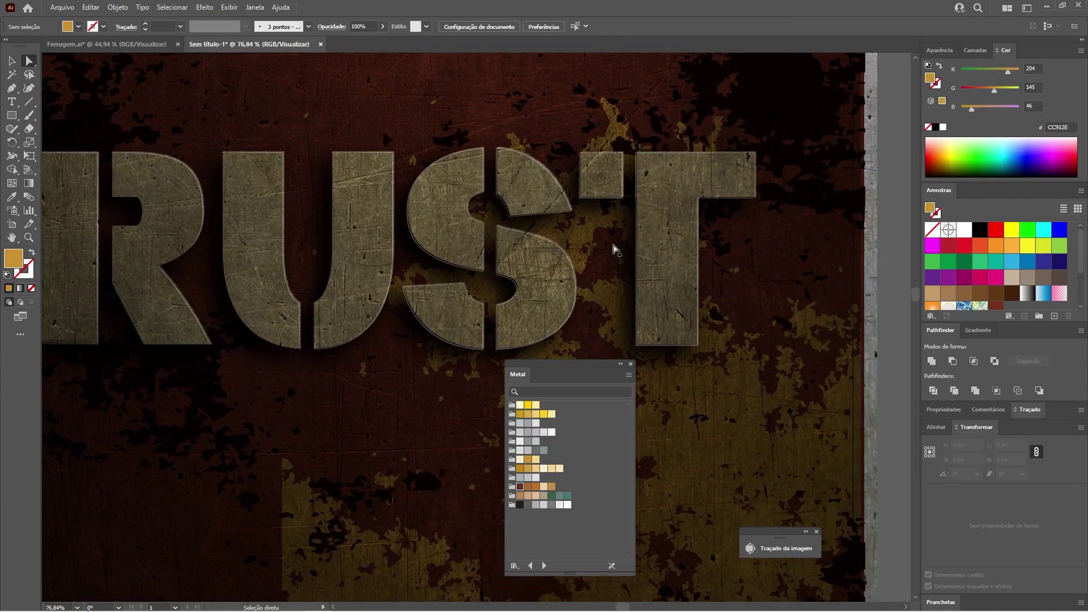
click(807, 320)
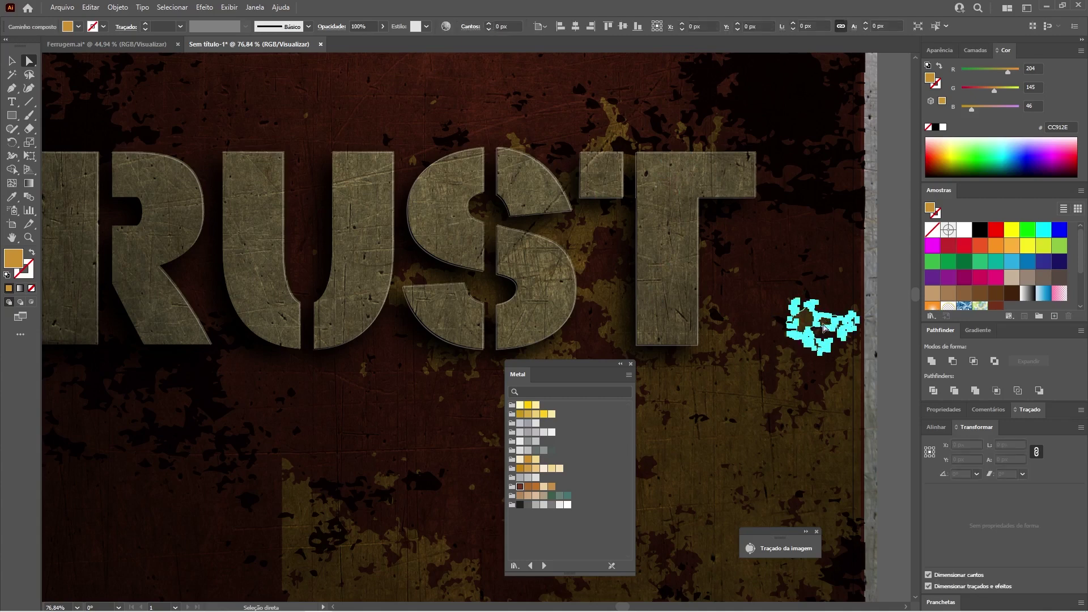
click(892, 301)
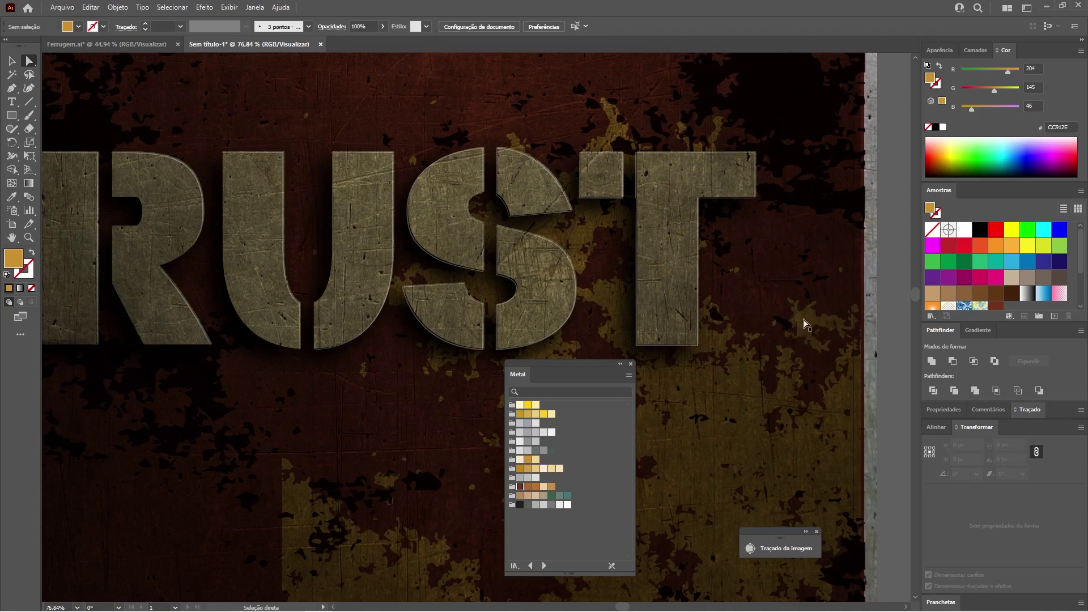
click(806, 320)
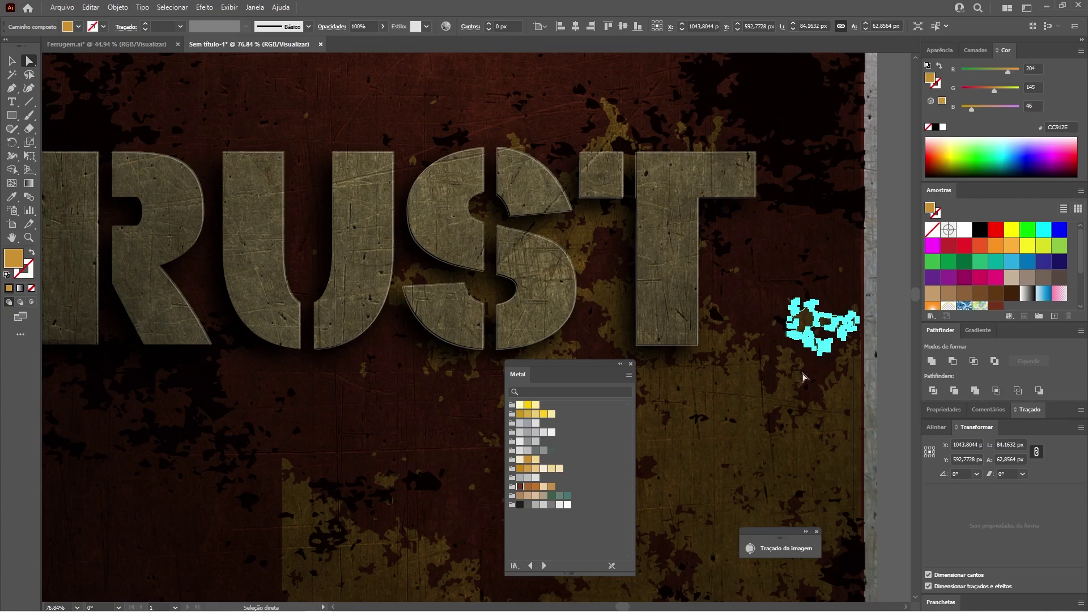
click(899, 255)
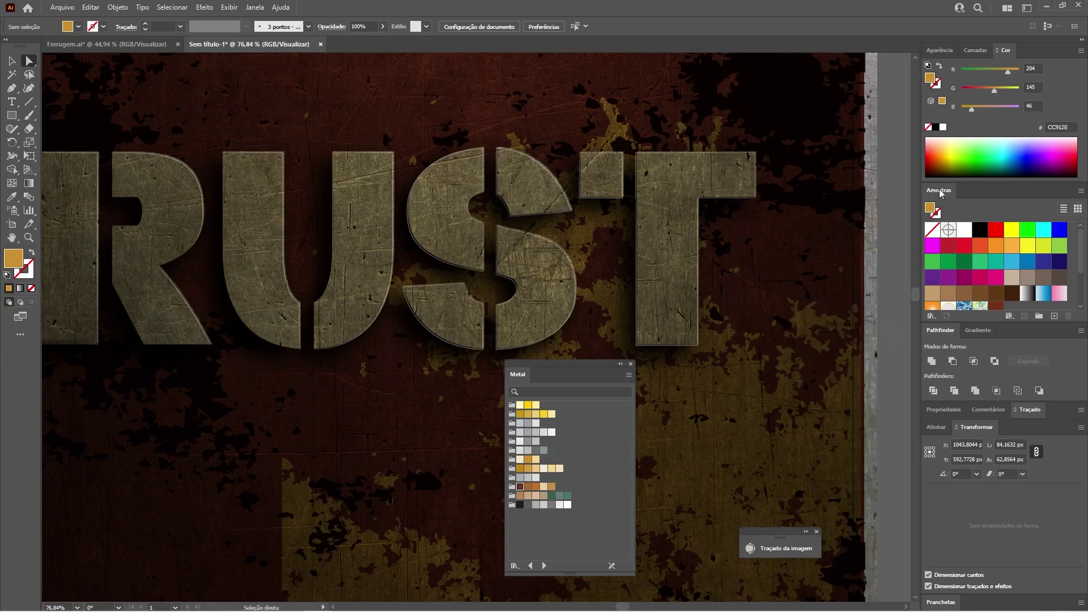
Create a new layer directly above Texto and name it Ferrugem Texto.
click(975, 50)
click(988, 94)
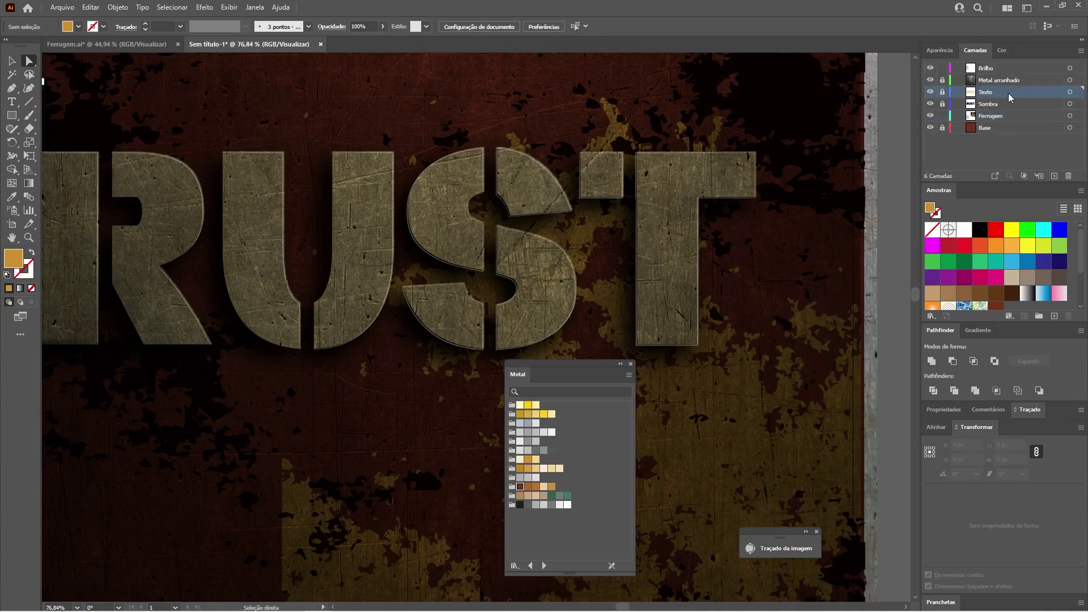
click(1054, 175)
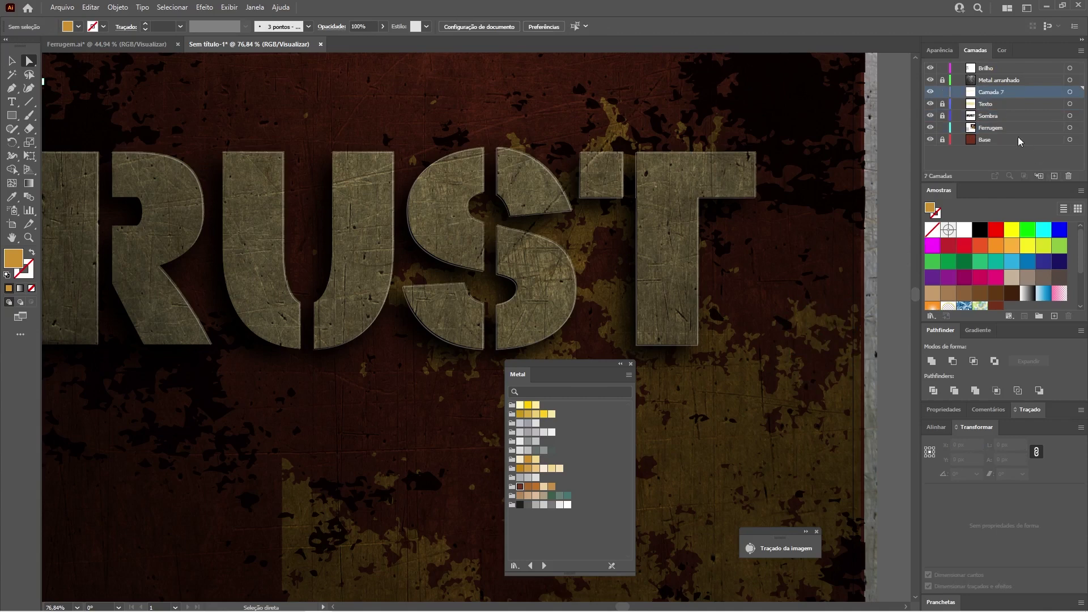
double_click(994, 93)
text(Fe)
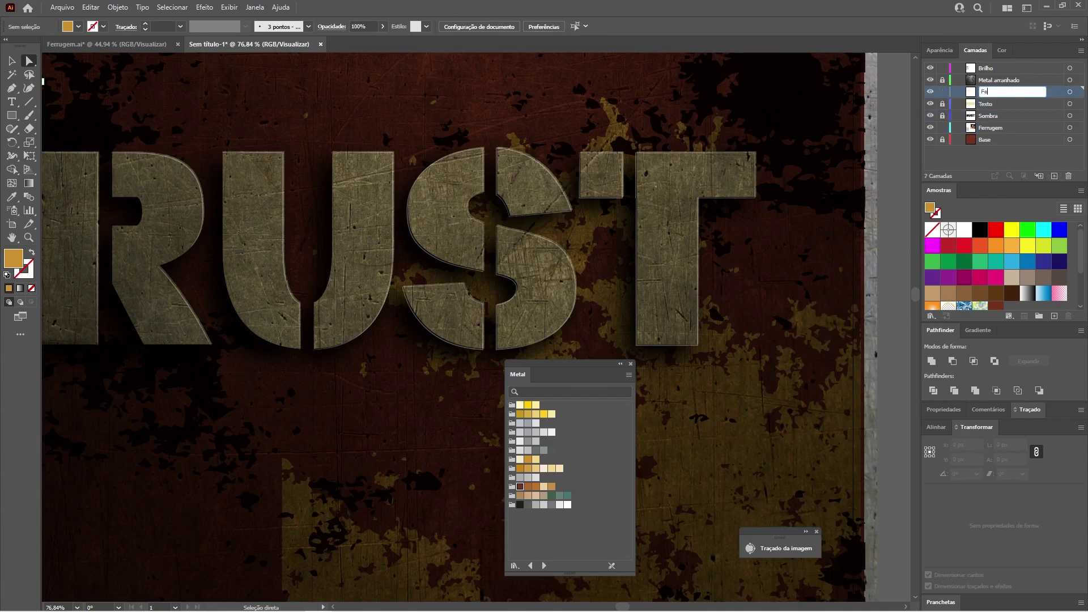
text(rrugem Texto)
key(Return)
Paste the rust patch into the Ferrugem Texto layer, place it over the T's crossbar and fill it with a brown Metal swatch.
key(v)
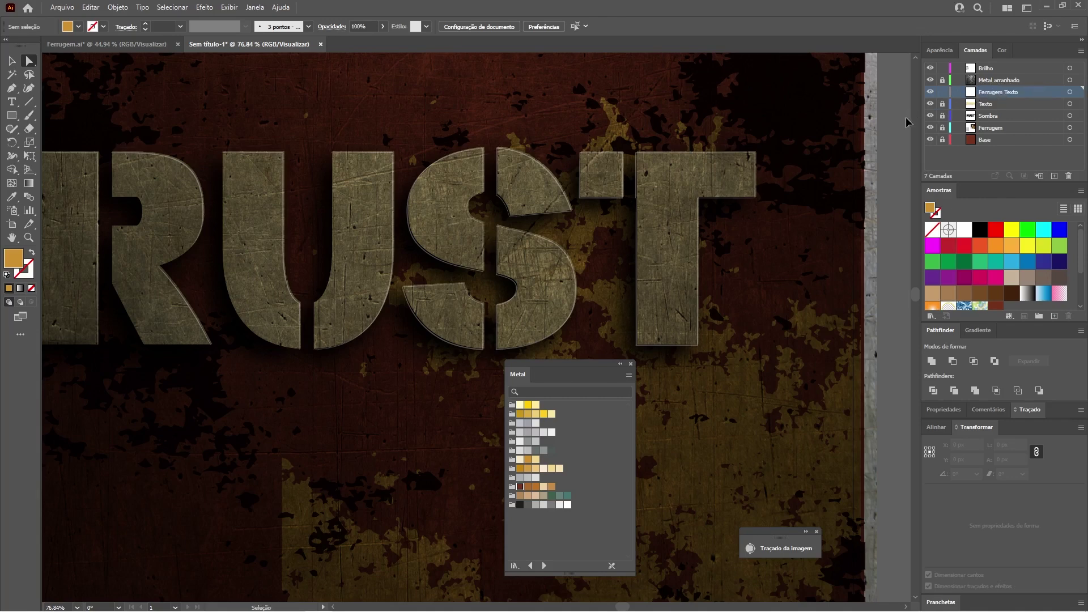
key(ctrl+v)
click(553, 274)
drag(465, 318, 663, 171)
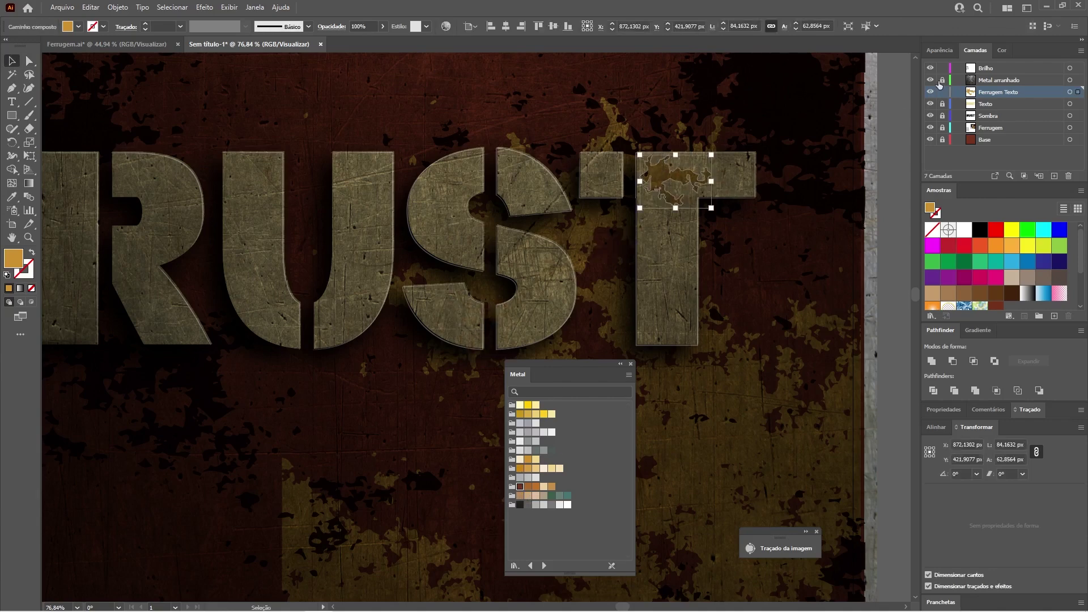
click(528, 487)
click(886, 171)
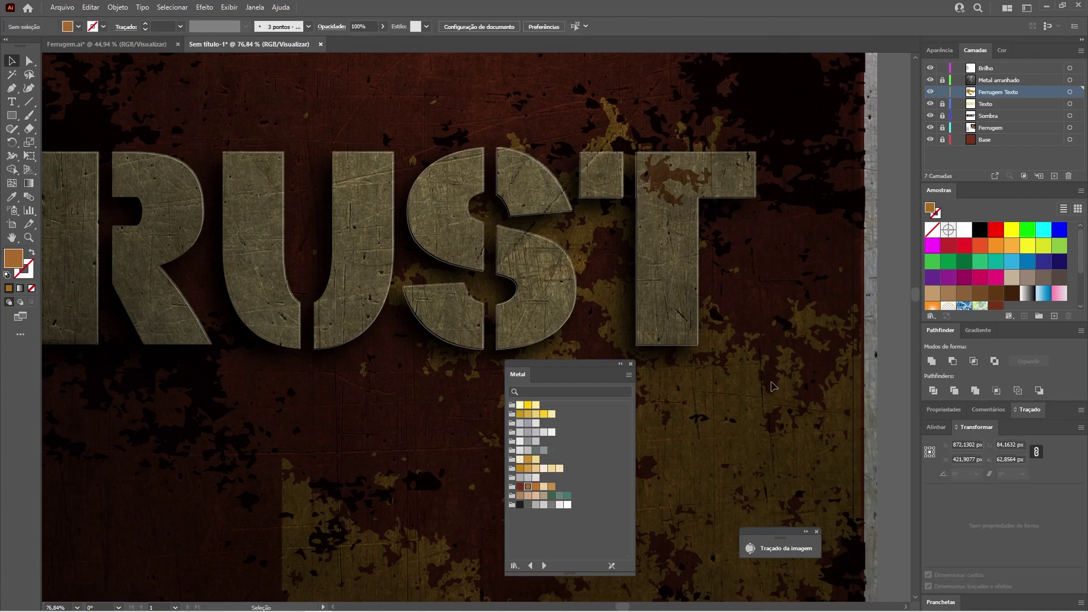
Adjust the position of the brown rust patch on the upper-left part of the T.
drag(658, 172, 652, 158)
click(682, 163)
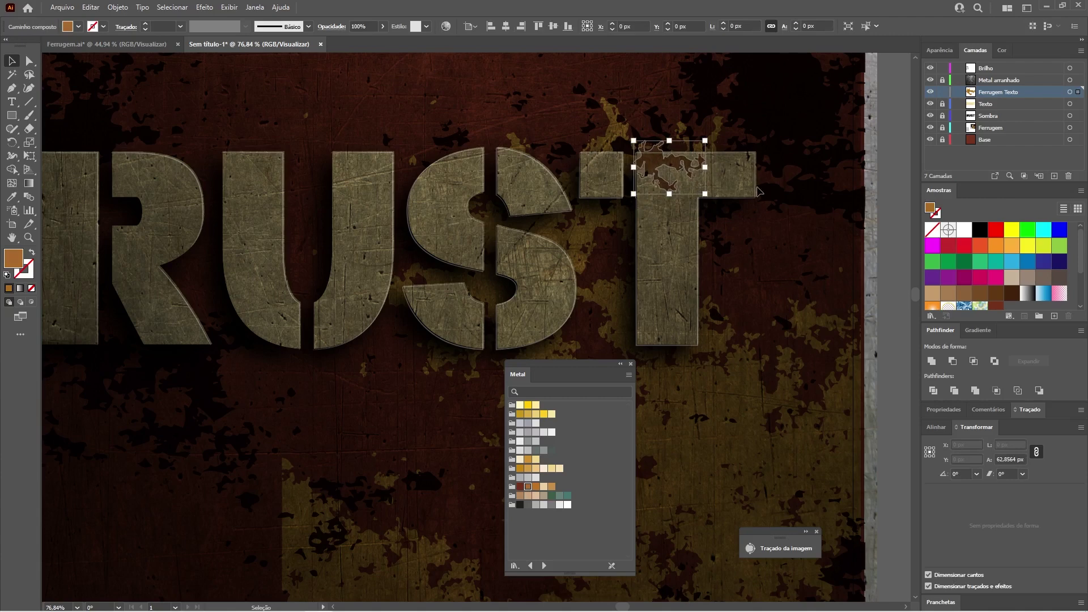
click(725, 137)
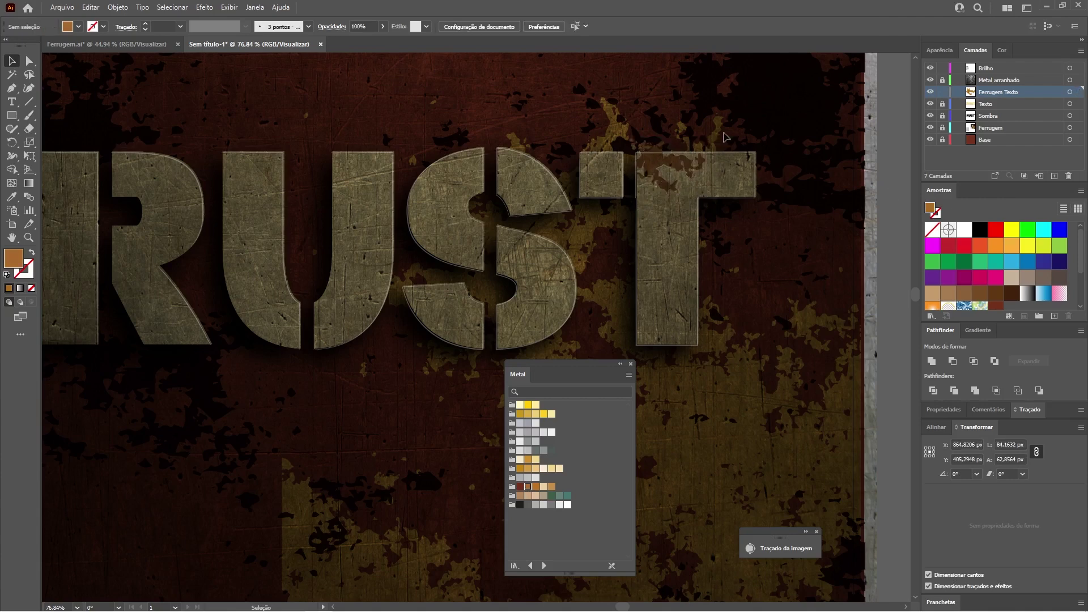
drag(656, 161, 658, 180)
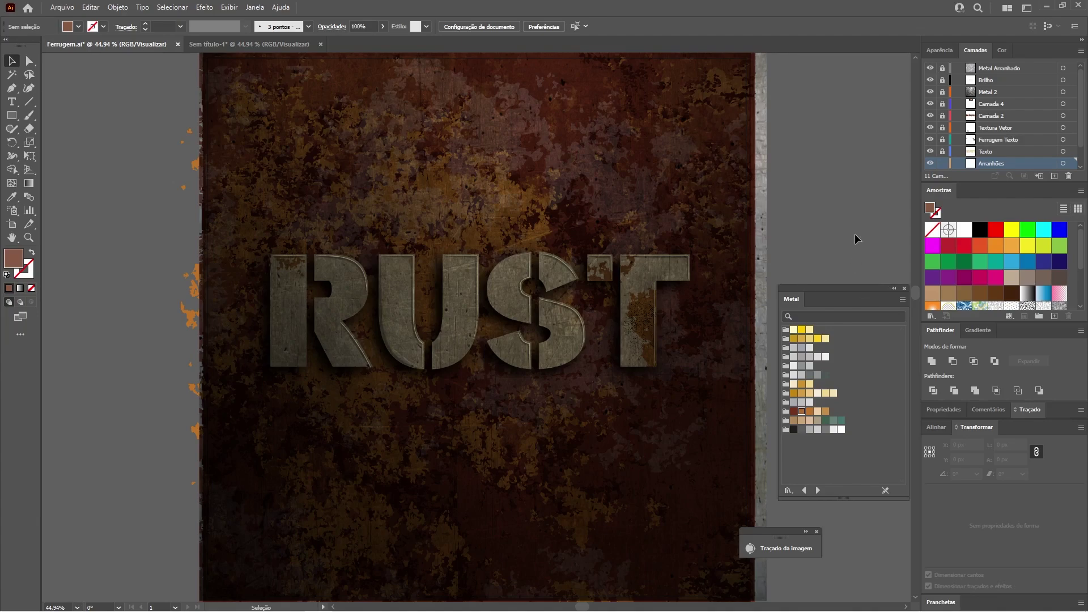
In Ferrugem.ai, move the white scratch texture from beside the artboard onto the RUST artwork so that it covers the whole square.
key(ctrl+minus)
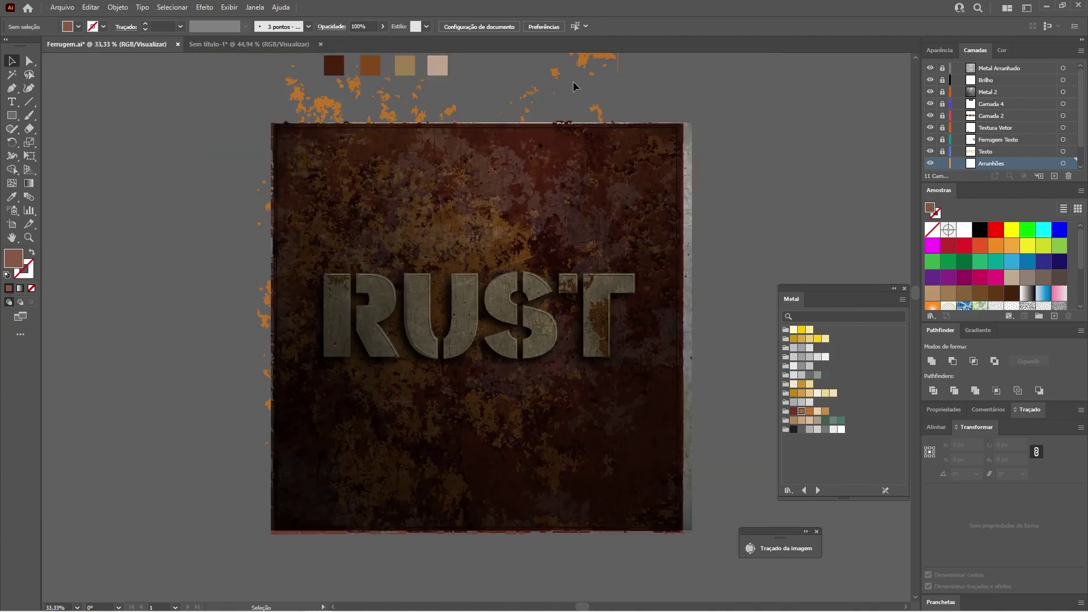
drag(381, 204, 636, 221)
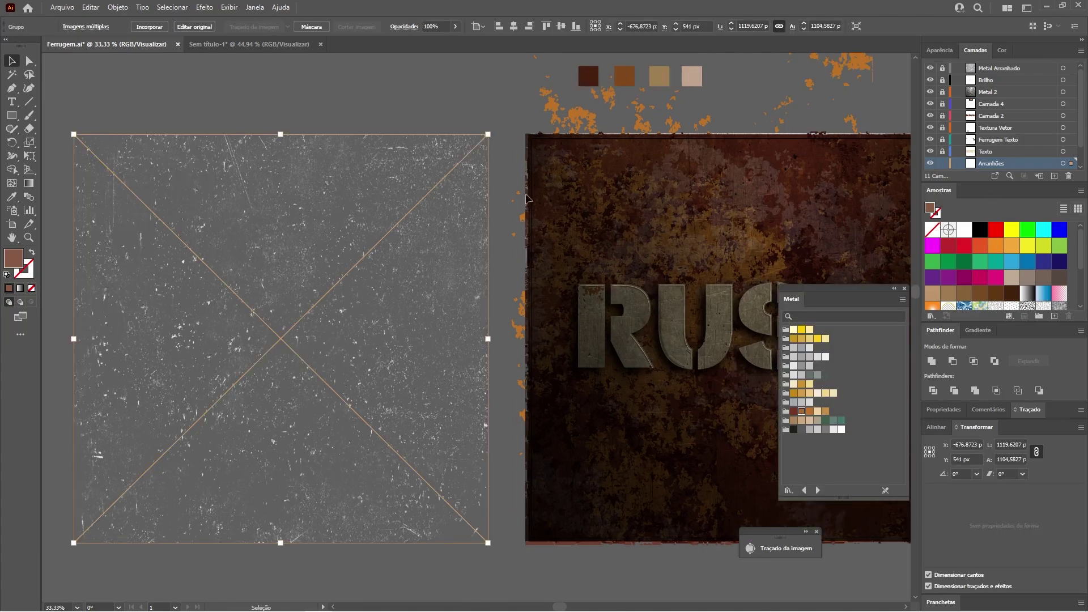
drag(147, 248, 596, 253)
drag(723, 284, 469, 268)
click(770, 196)
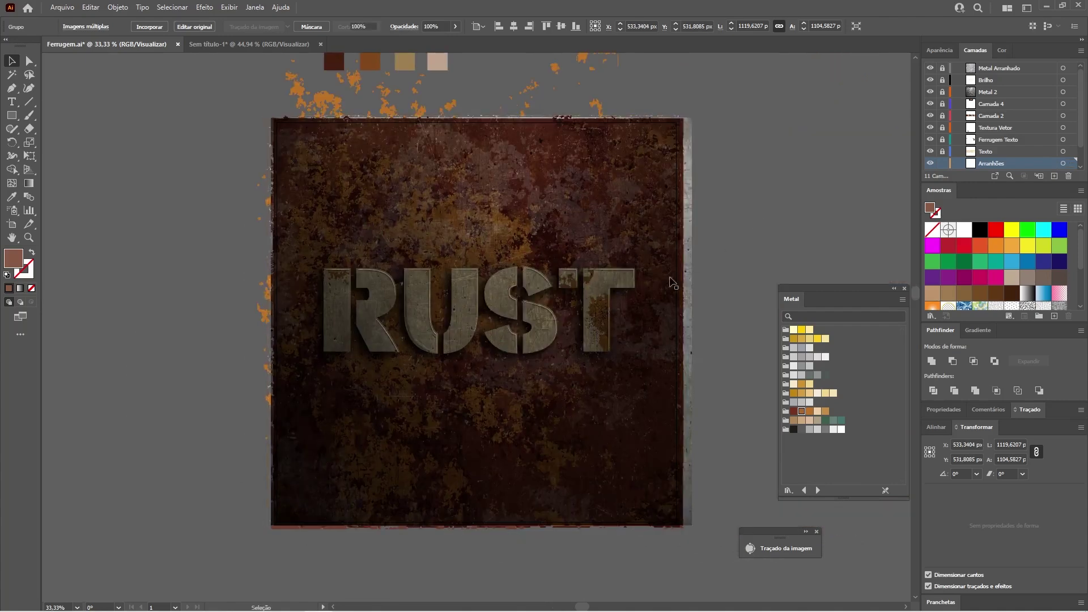
Inspect the scratches around the lettering up close and trim the view to the artboard.
key(z)
drag(543, 250, 680, 274)
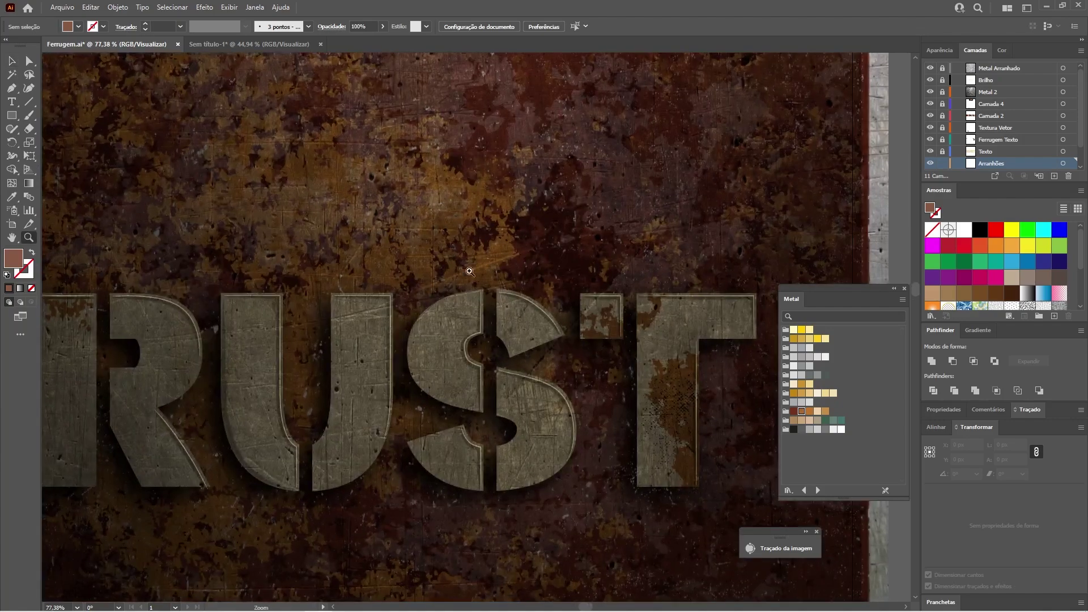
drag(539, 233, 429, 284)
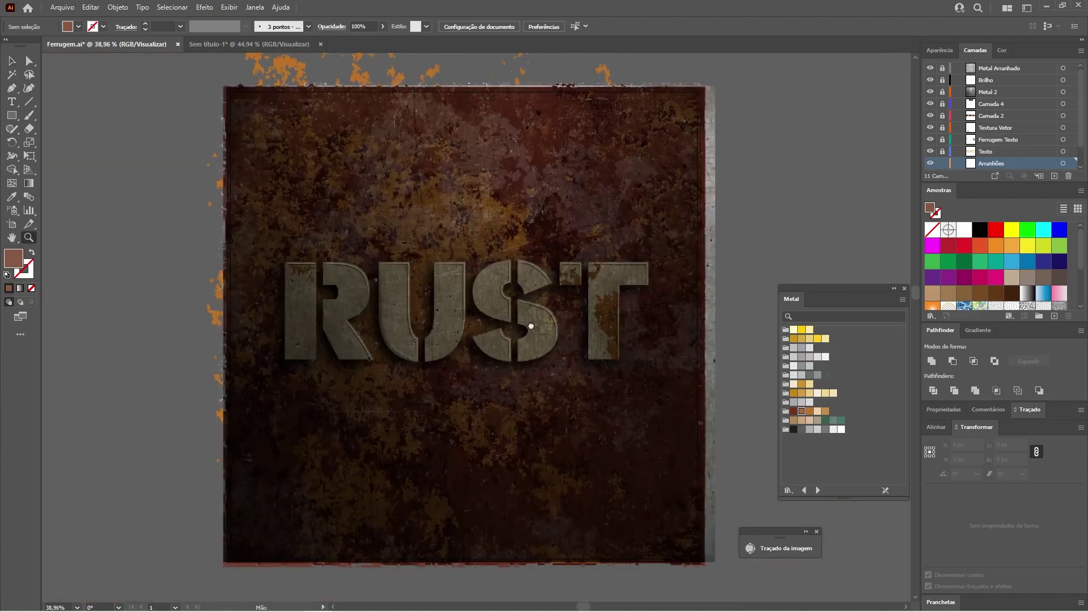
key(shift+f)
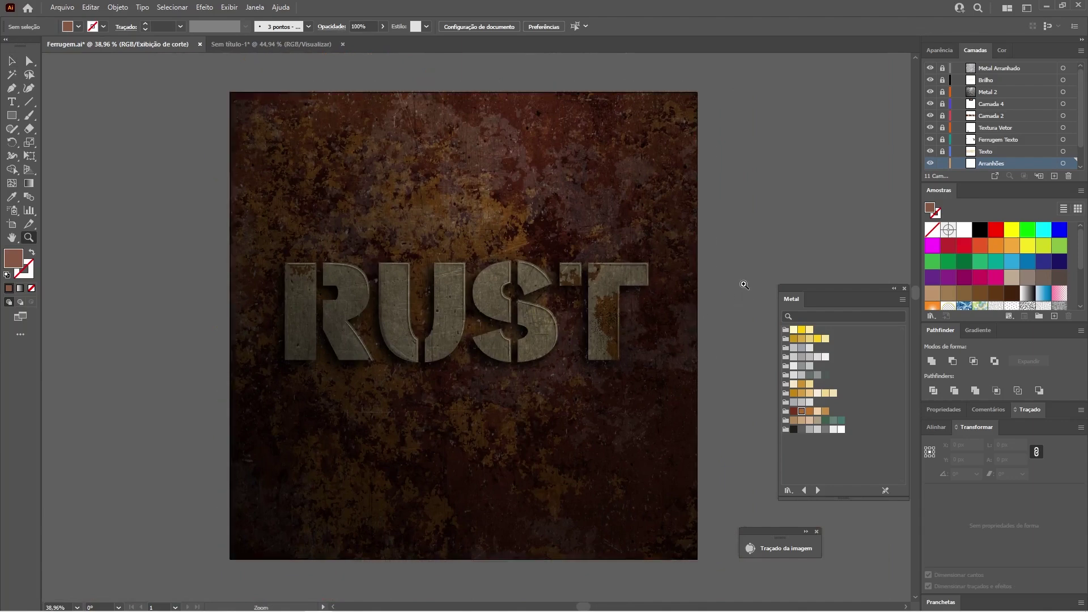
key(v)
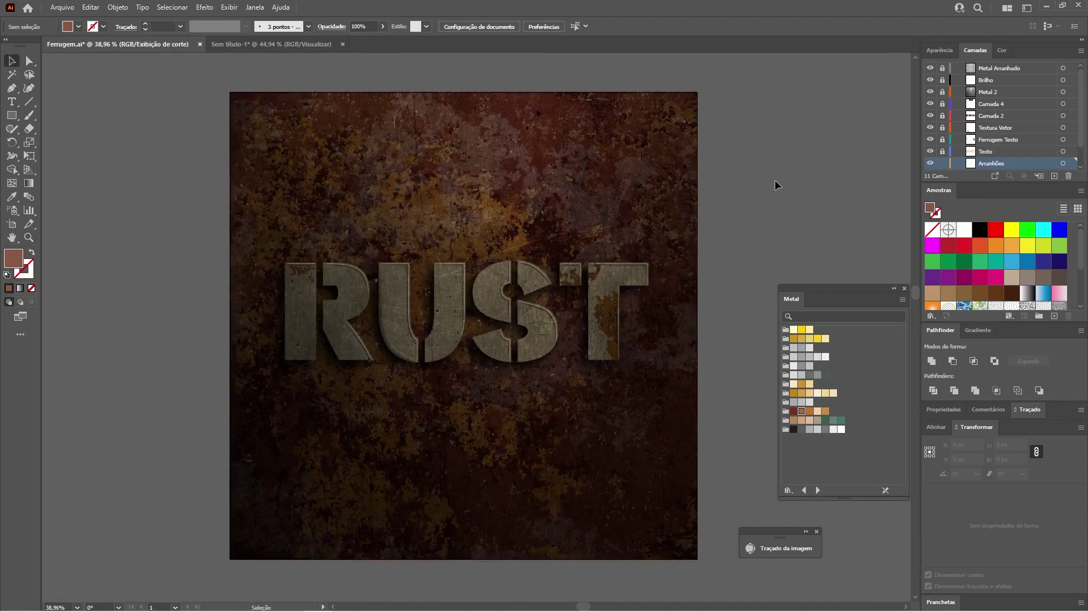